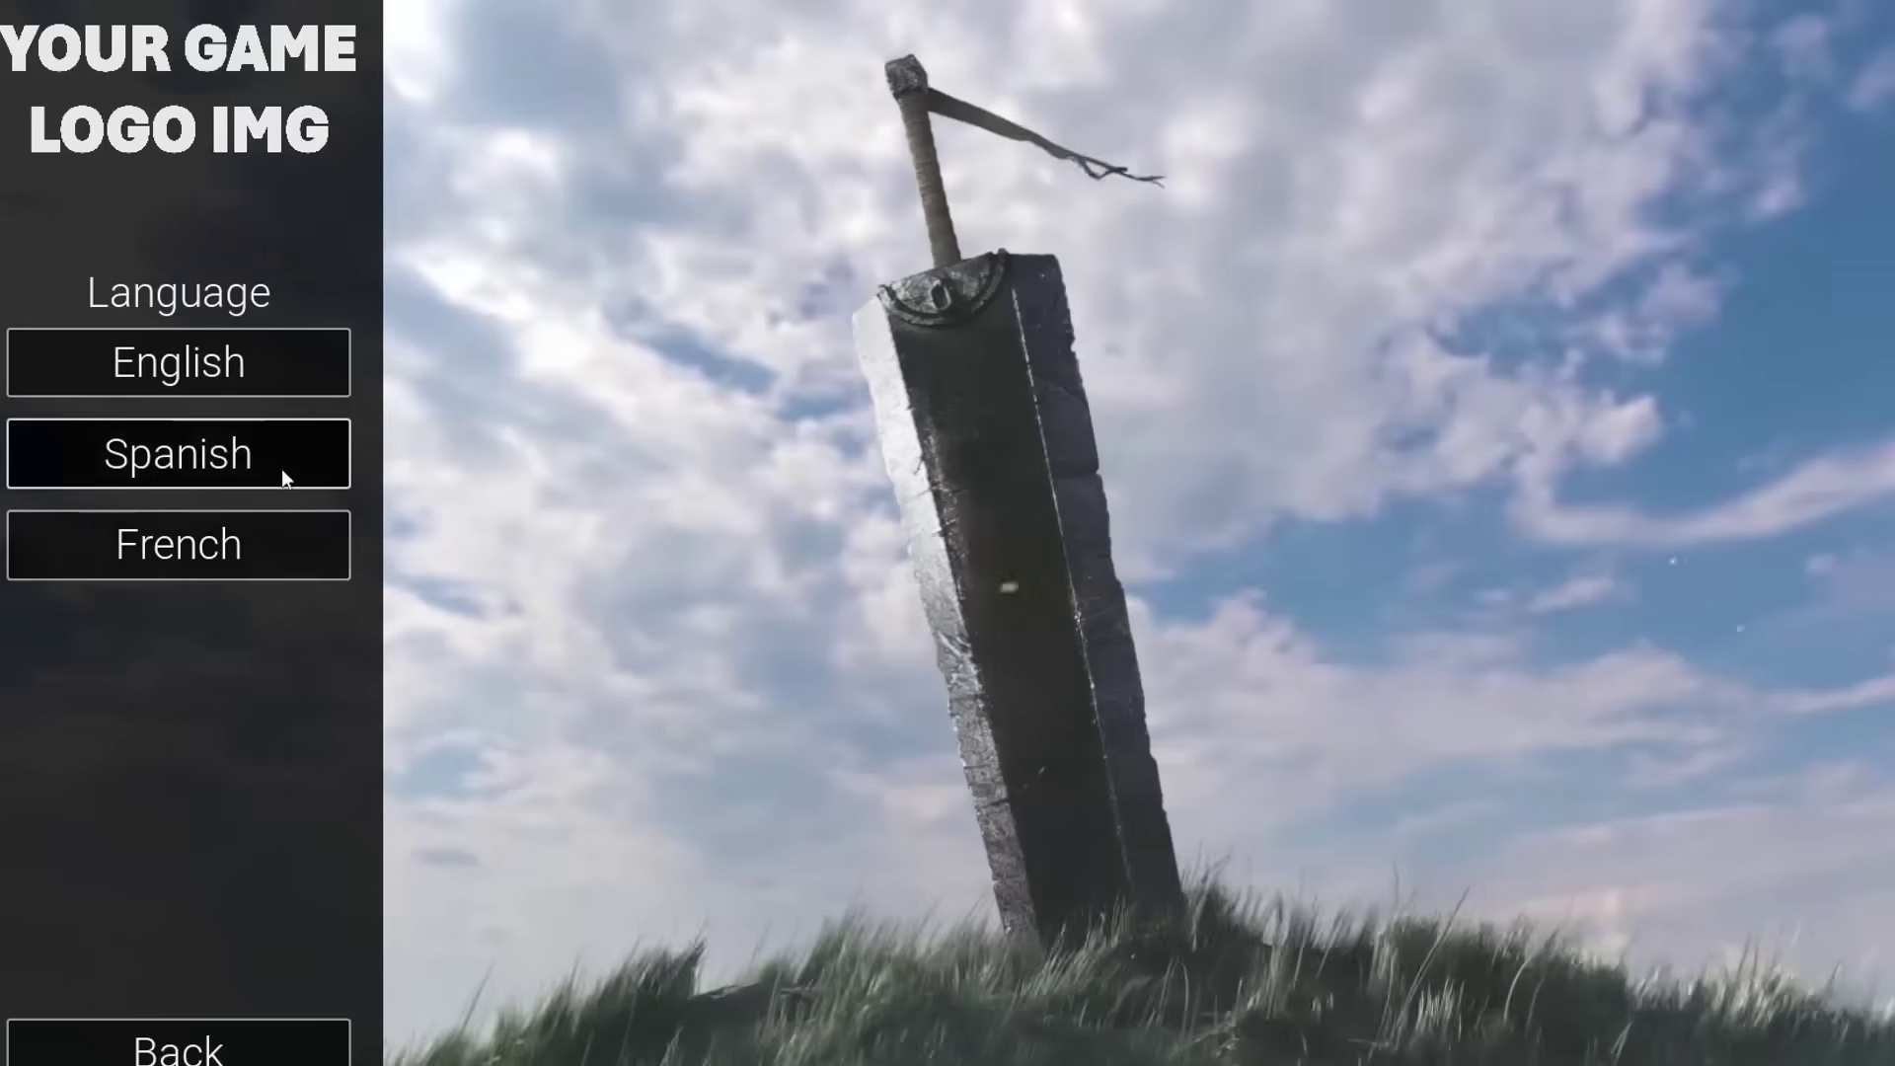
# - Switch the demo game's language to Spanish and return to the previous menu
pyautogui.click(281, 466)
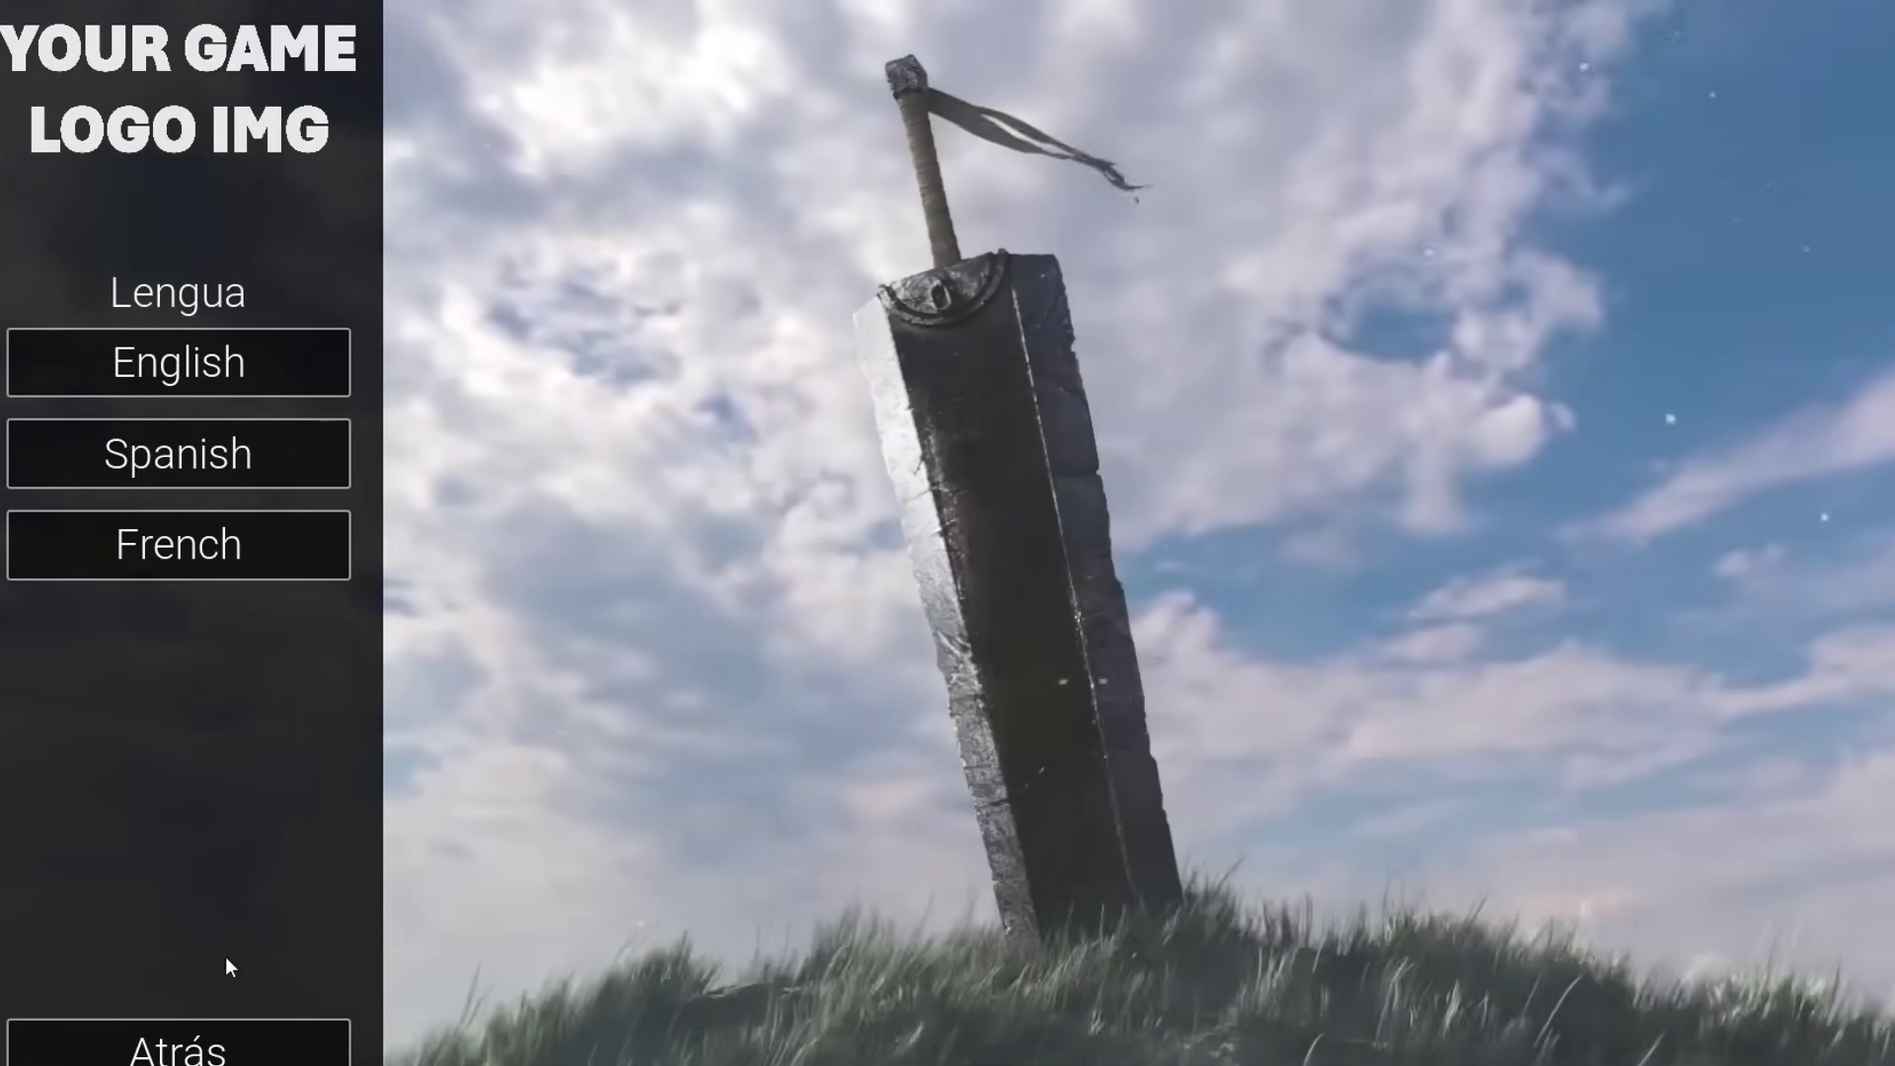
pyautogui.click(178, 1044)
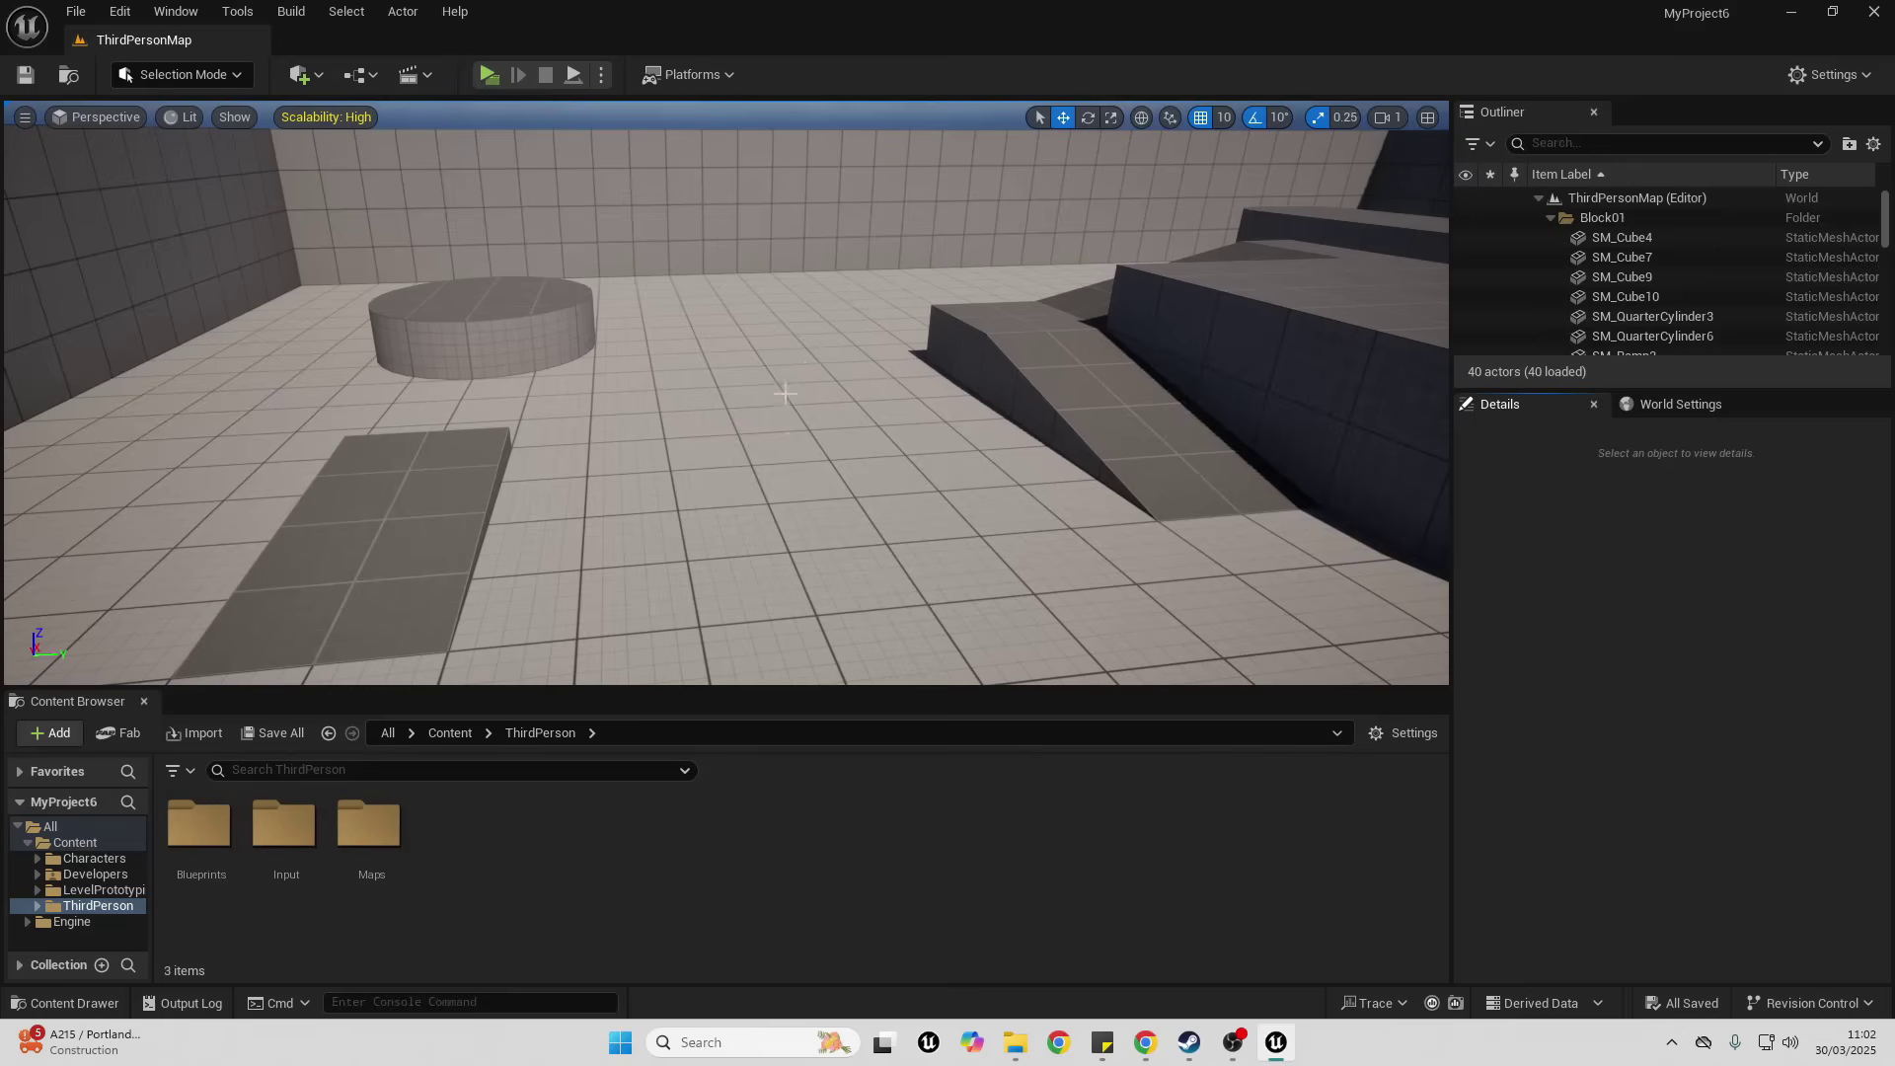
# - Add a Text Render Actor to the level and focus the viewport on it
pyautogui.click(301, 79)
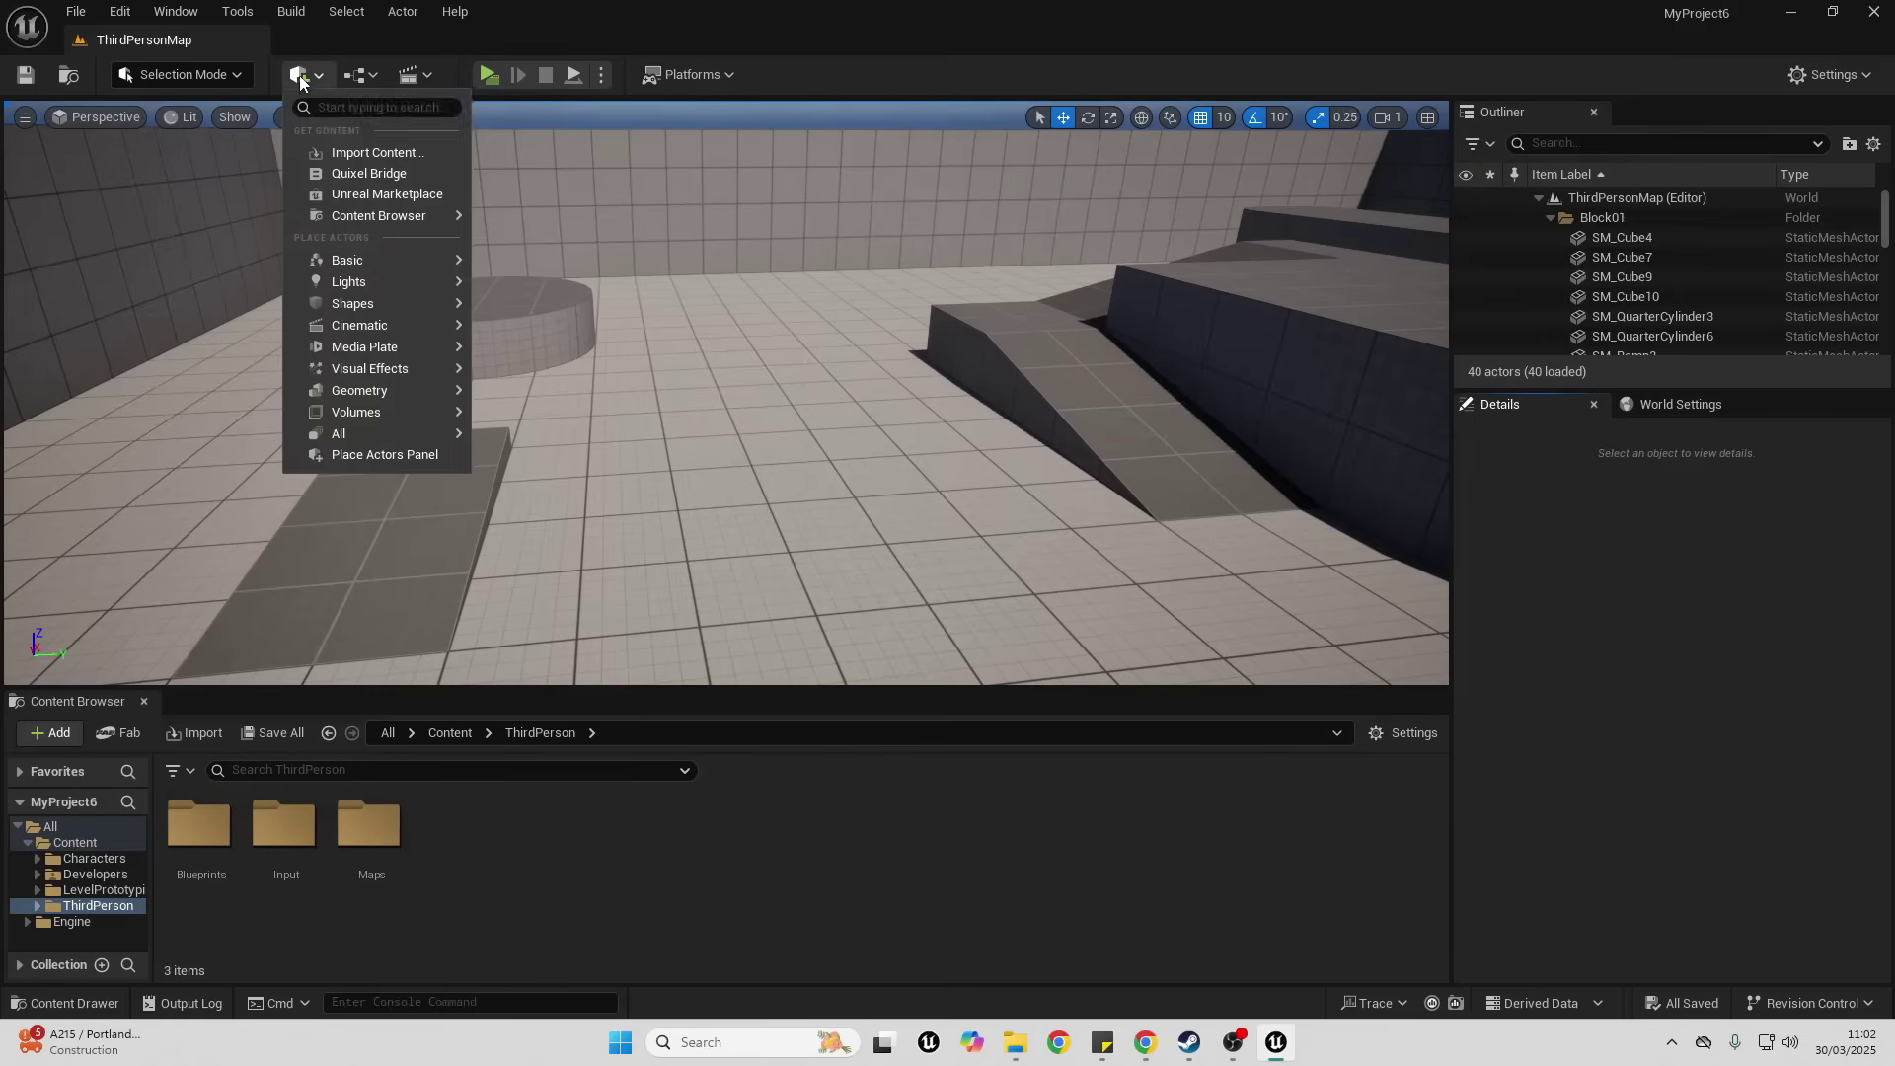
pyautogui.write('tex')
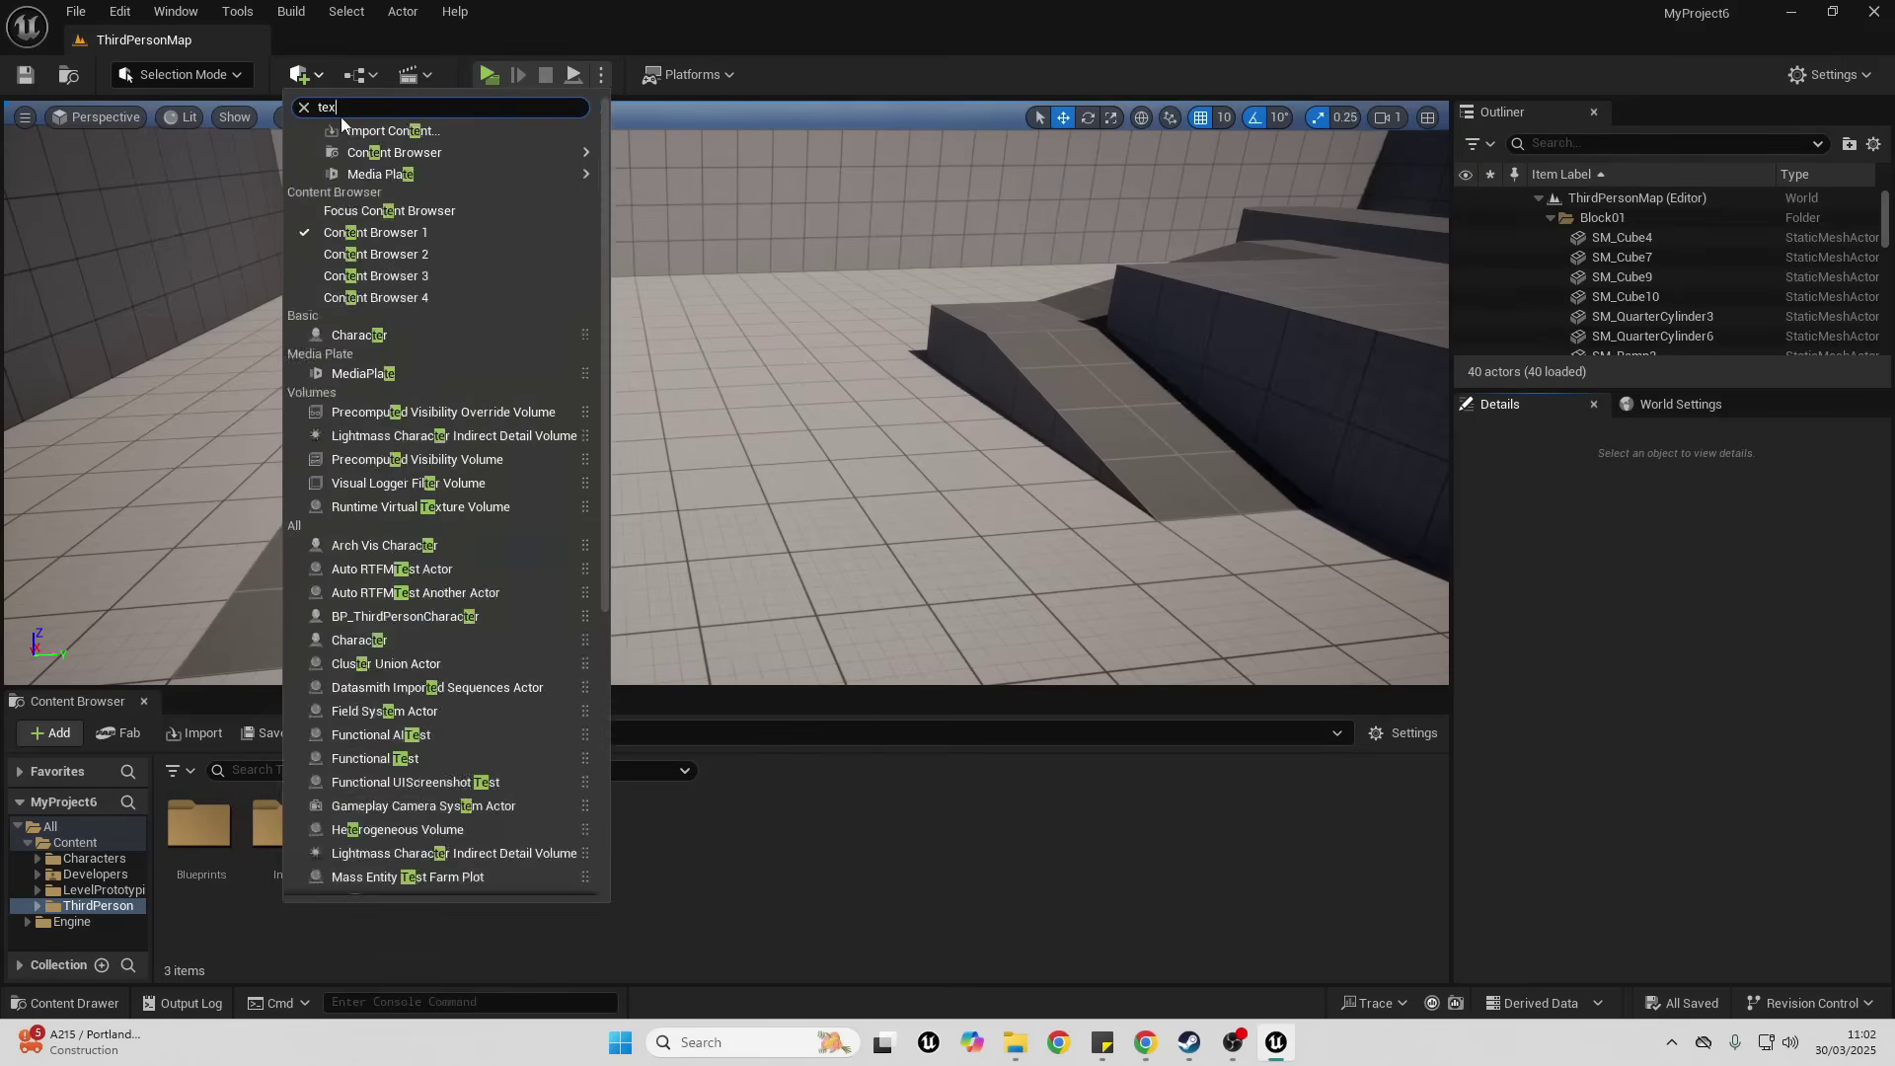
pyautogui.write('t')
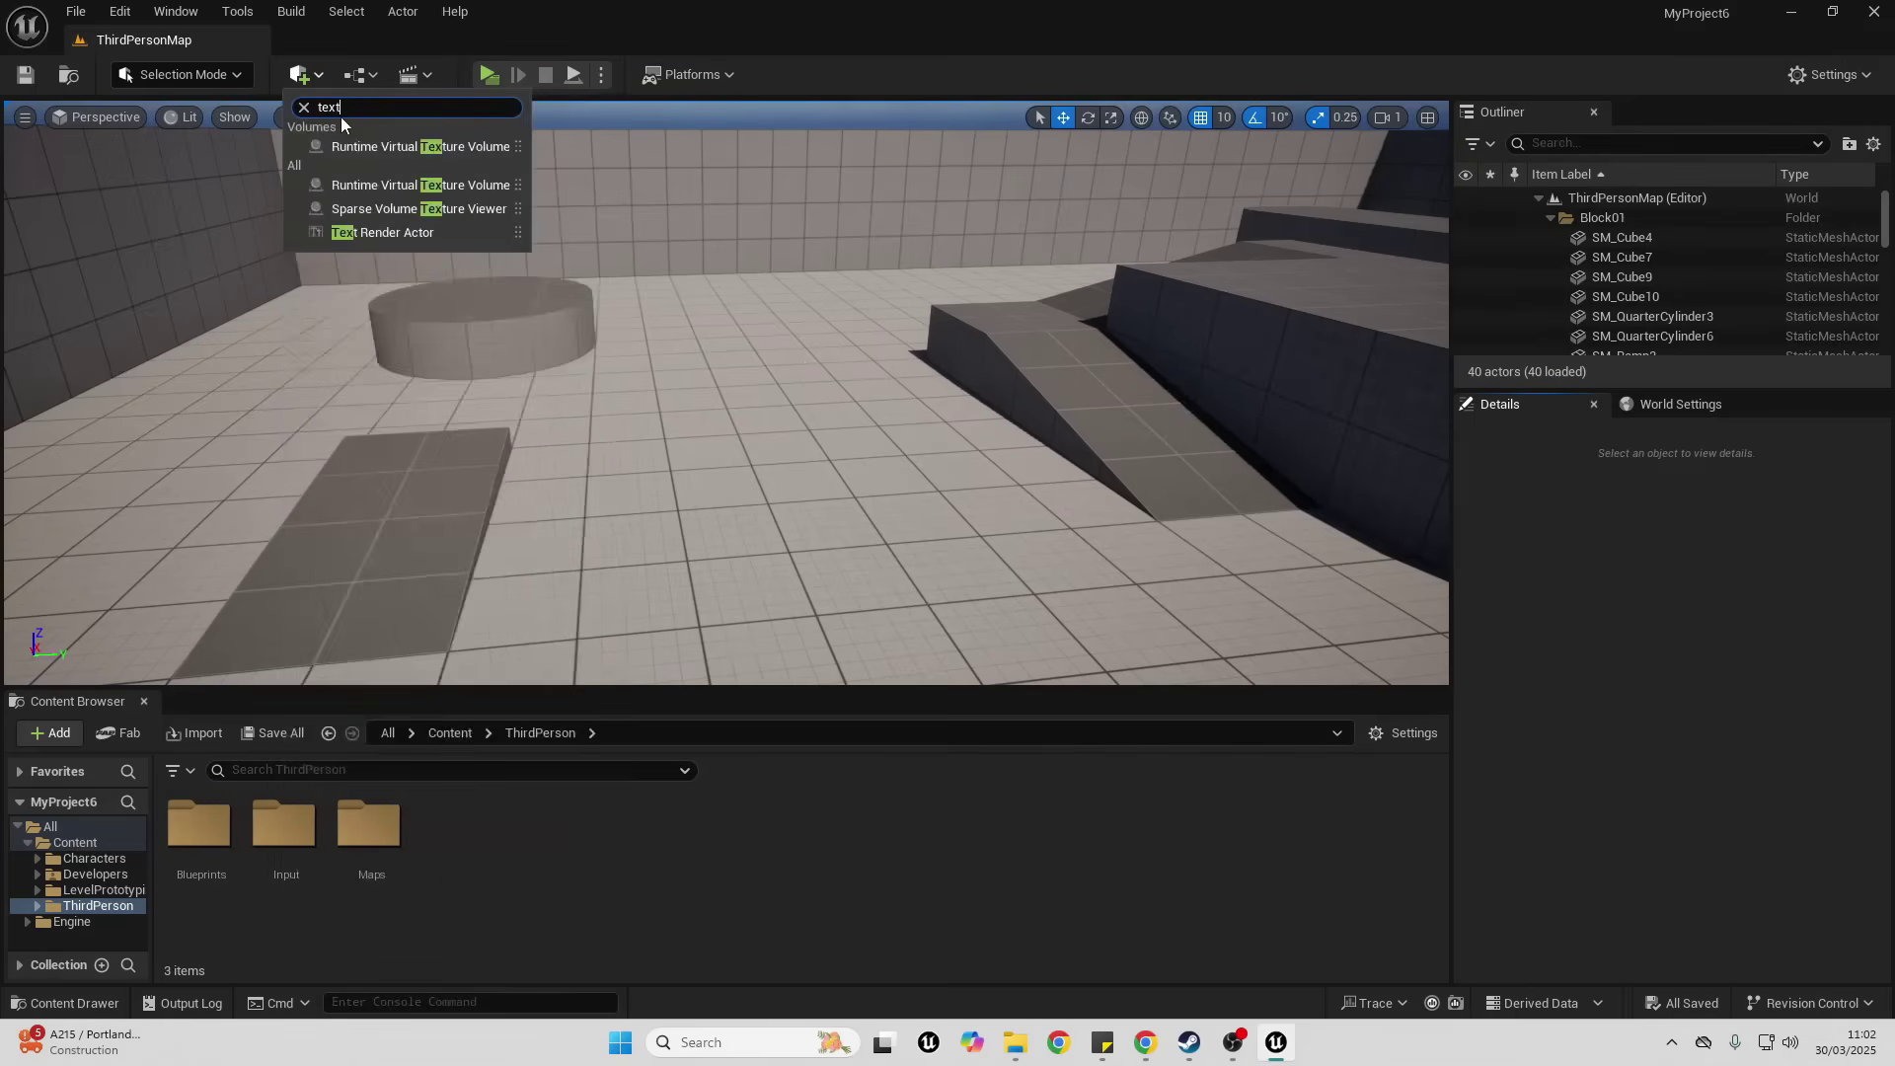
pyautogui.click(393, 232)
pyautogui.press('f')
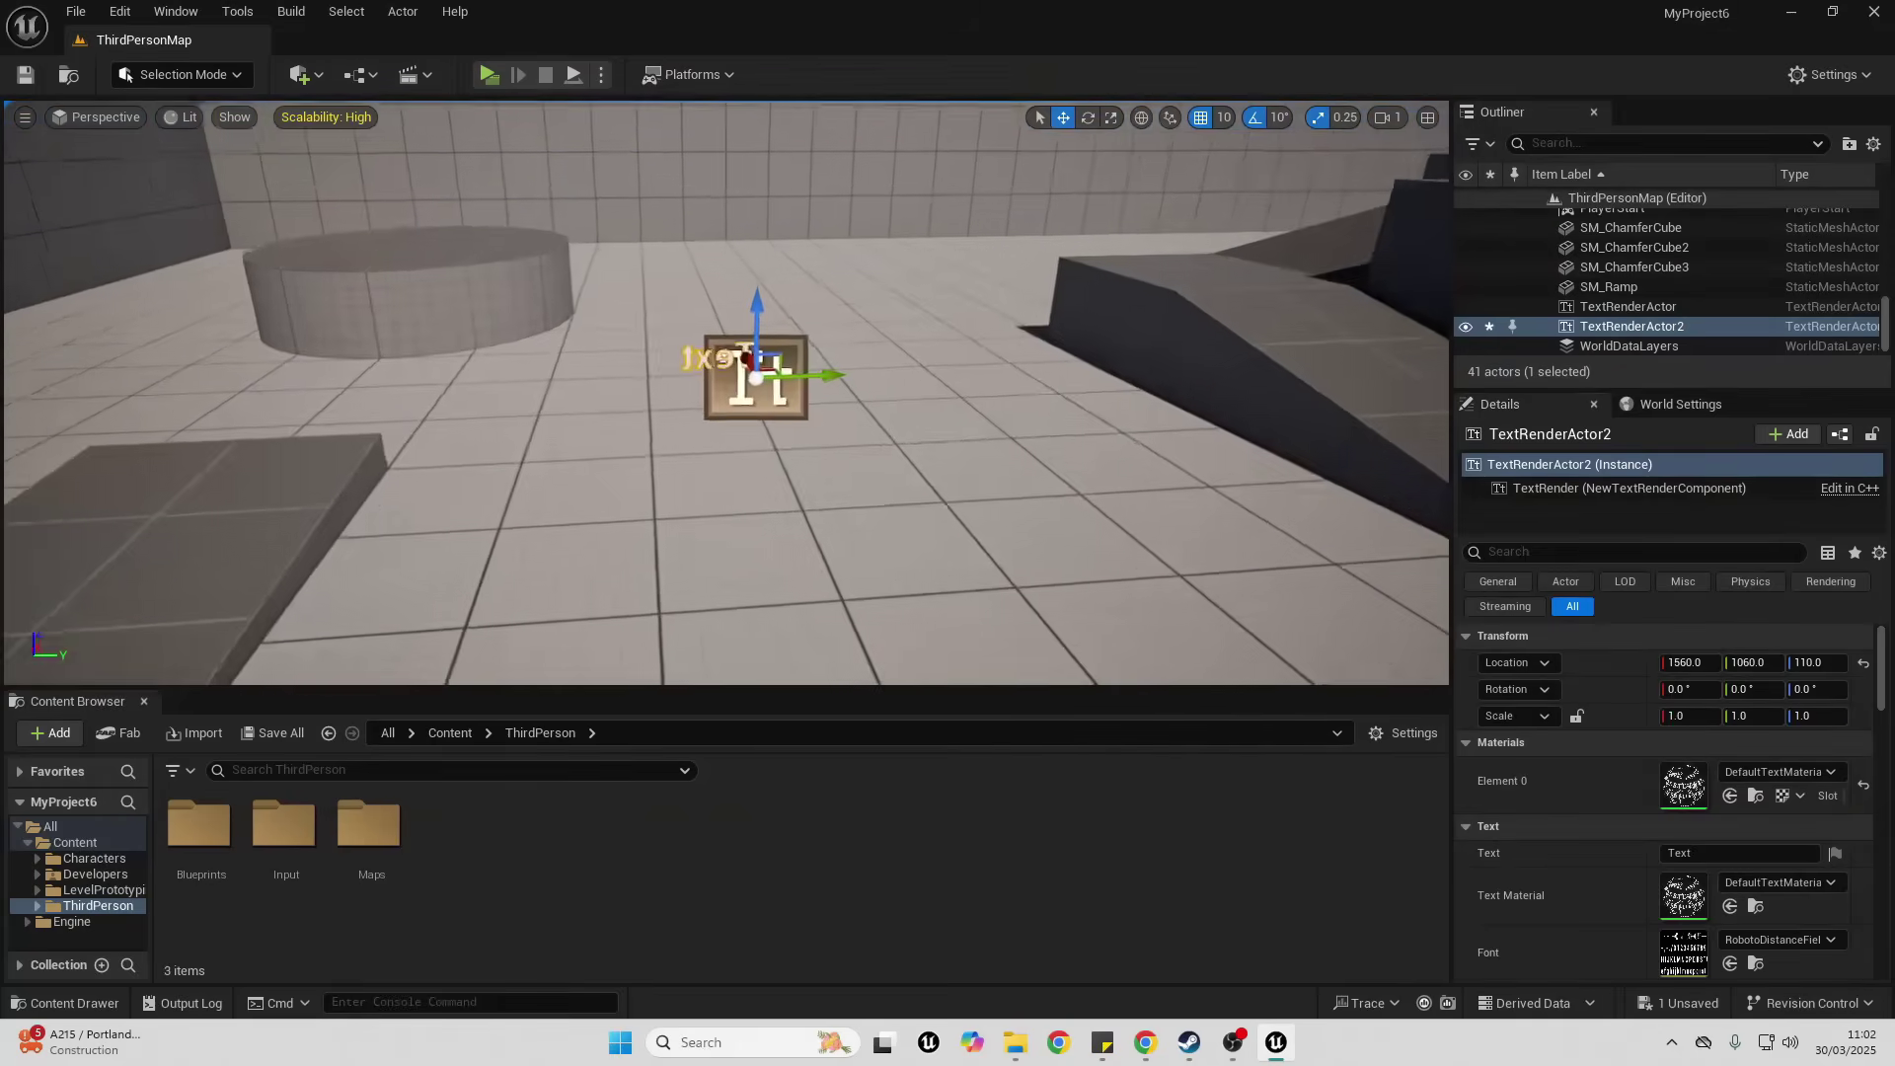
# - Rotate the new text actor about 180° around its vertical axis and set its text to "Hello"
pyautogui.click(1088, 117)
pyautogui.moveTo(770, 410); pyautogui.dragTo(839, 414)
pyautogui.click(1694, 855)
pyautogui.hotkey('ctrl', 'a')
pyautogui.write('Hello')
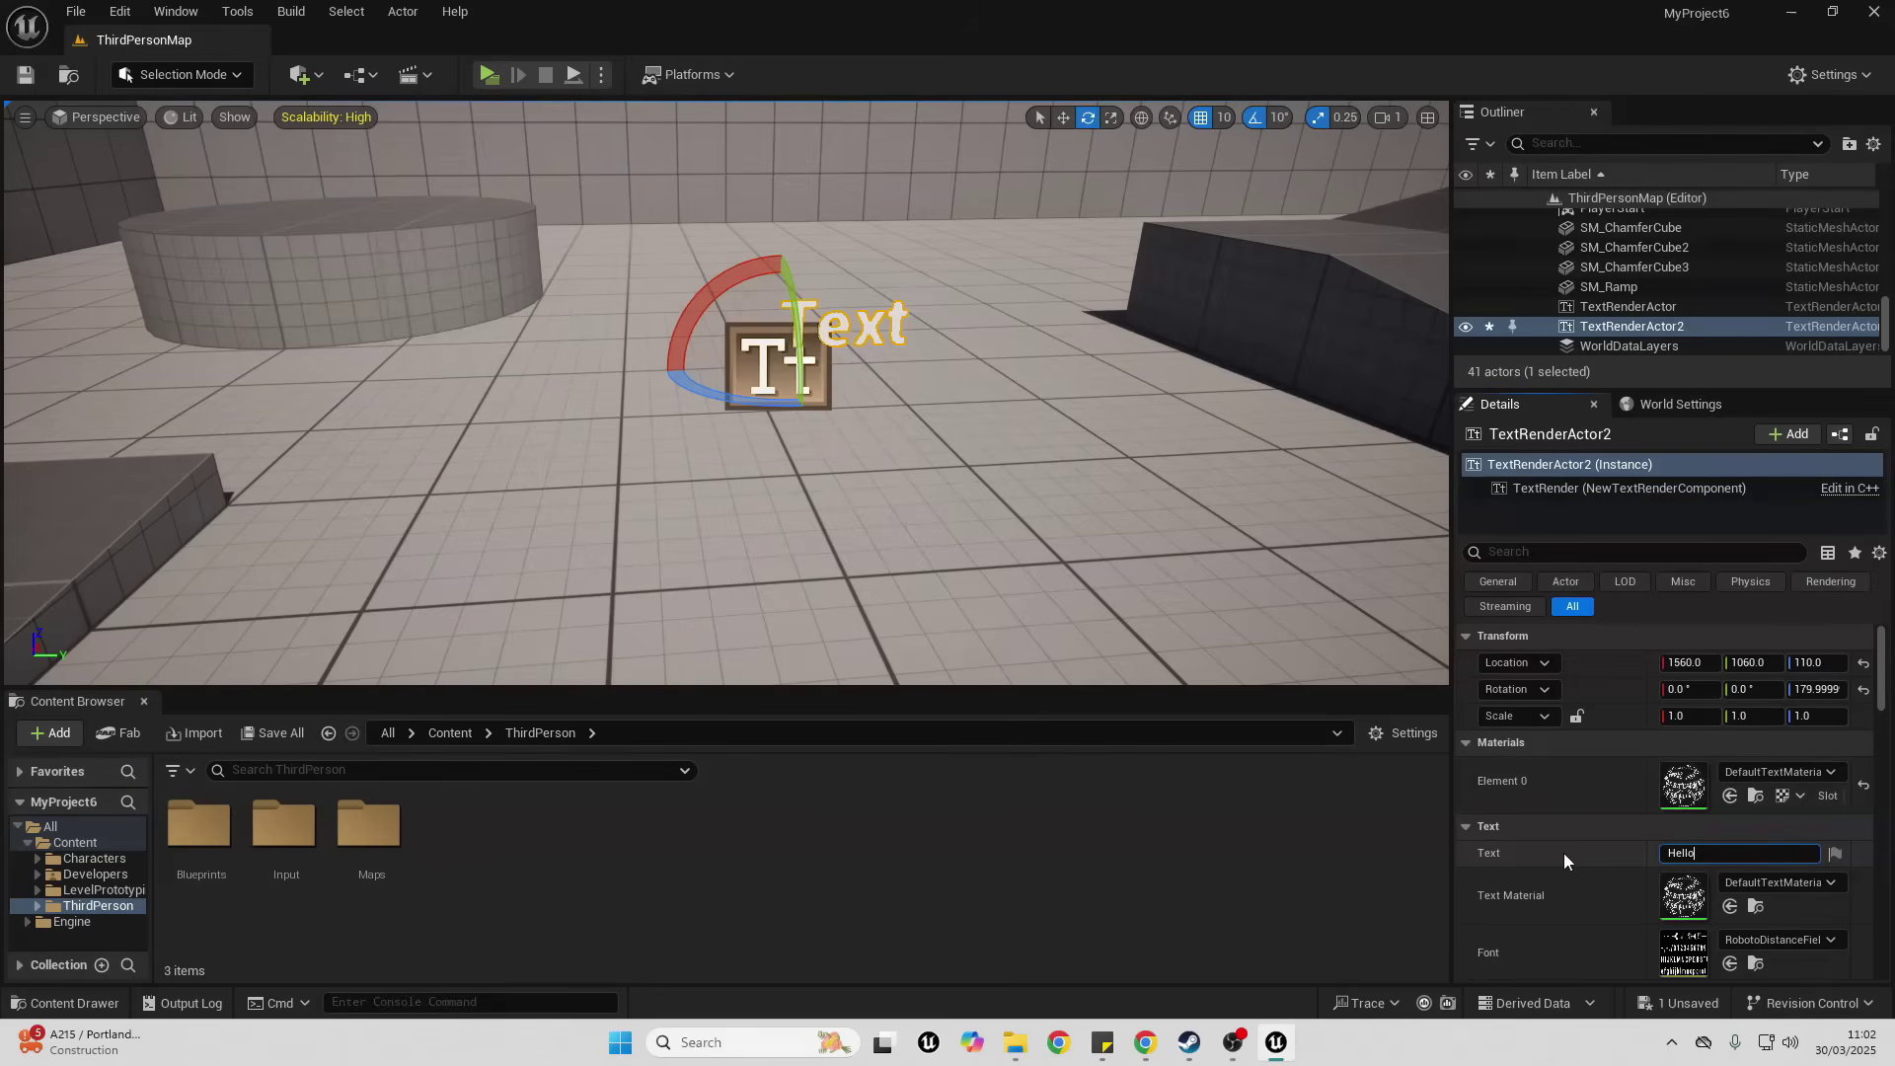
pyautogui.press('Return')
pyautogui.moveTo(897, 128); pyautogui.dragTo(977, 354, button='right')
pyautogui.scroll(-1, 977, 353)
pyautogui.press('w')
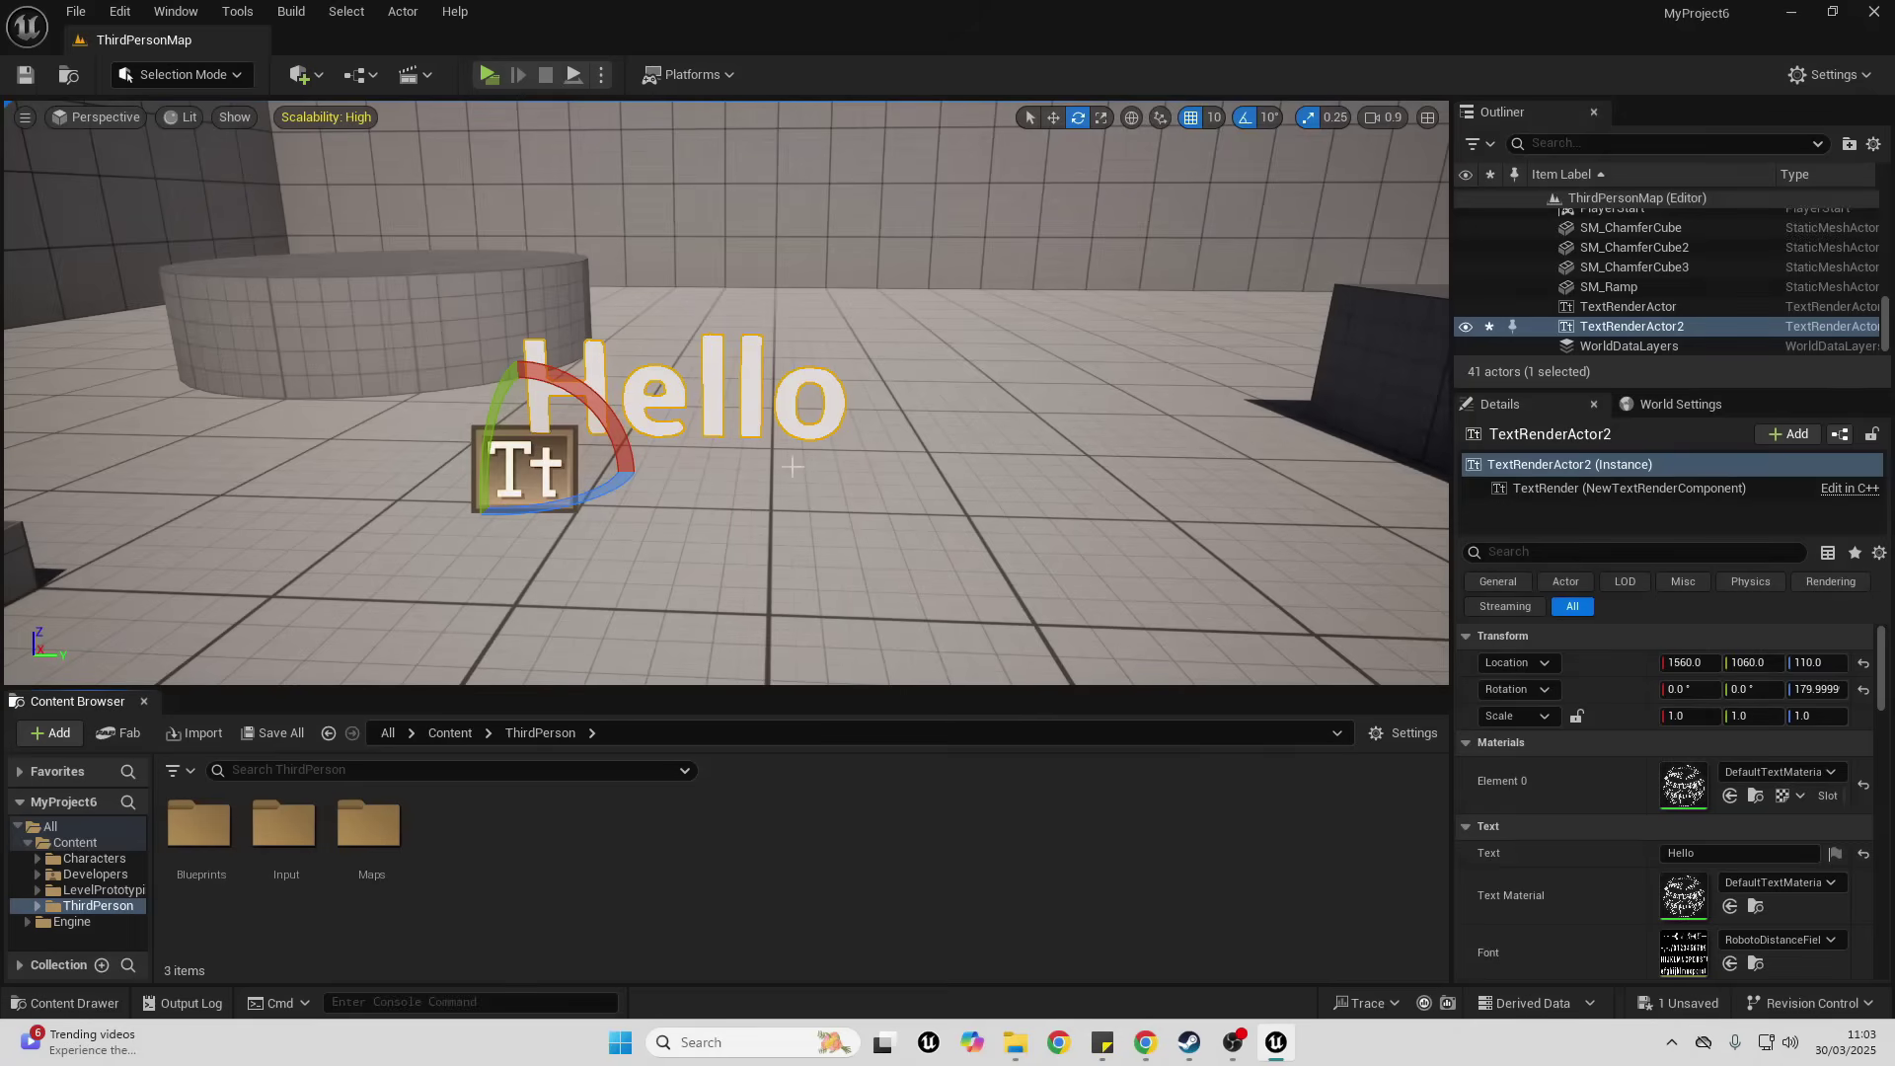
# - Open the Packaging section of the project settings and expand its advanced packaging options
pyautogui.click(106, 8)
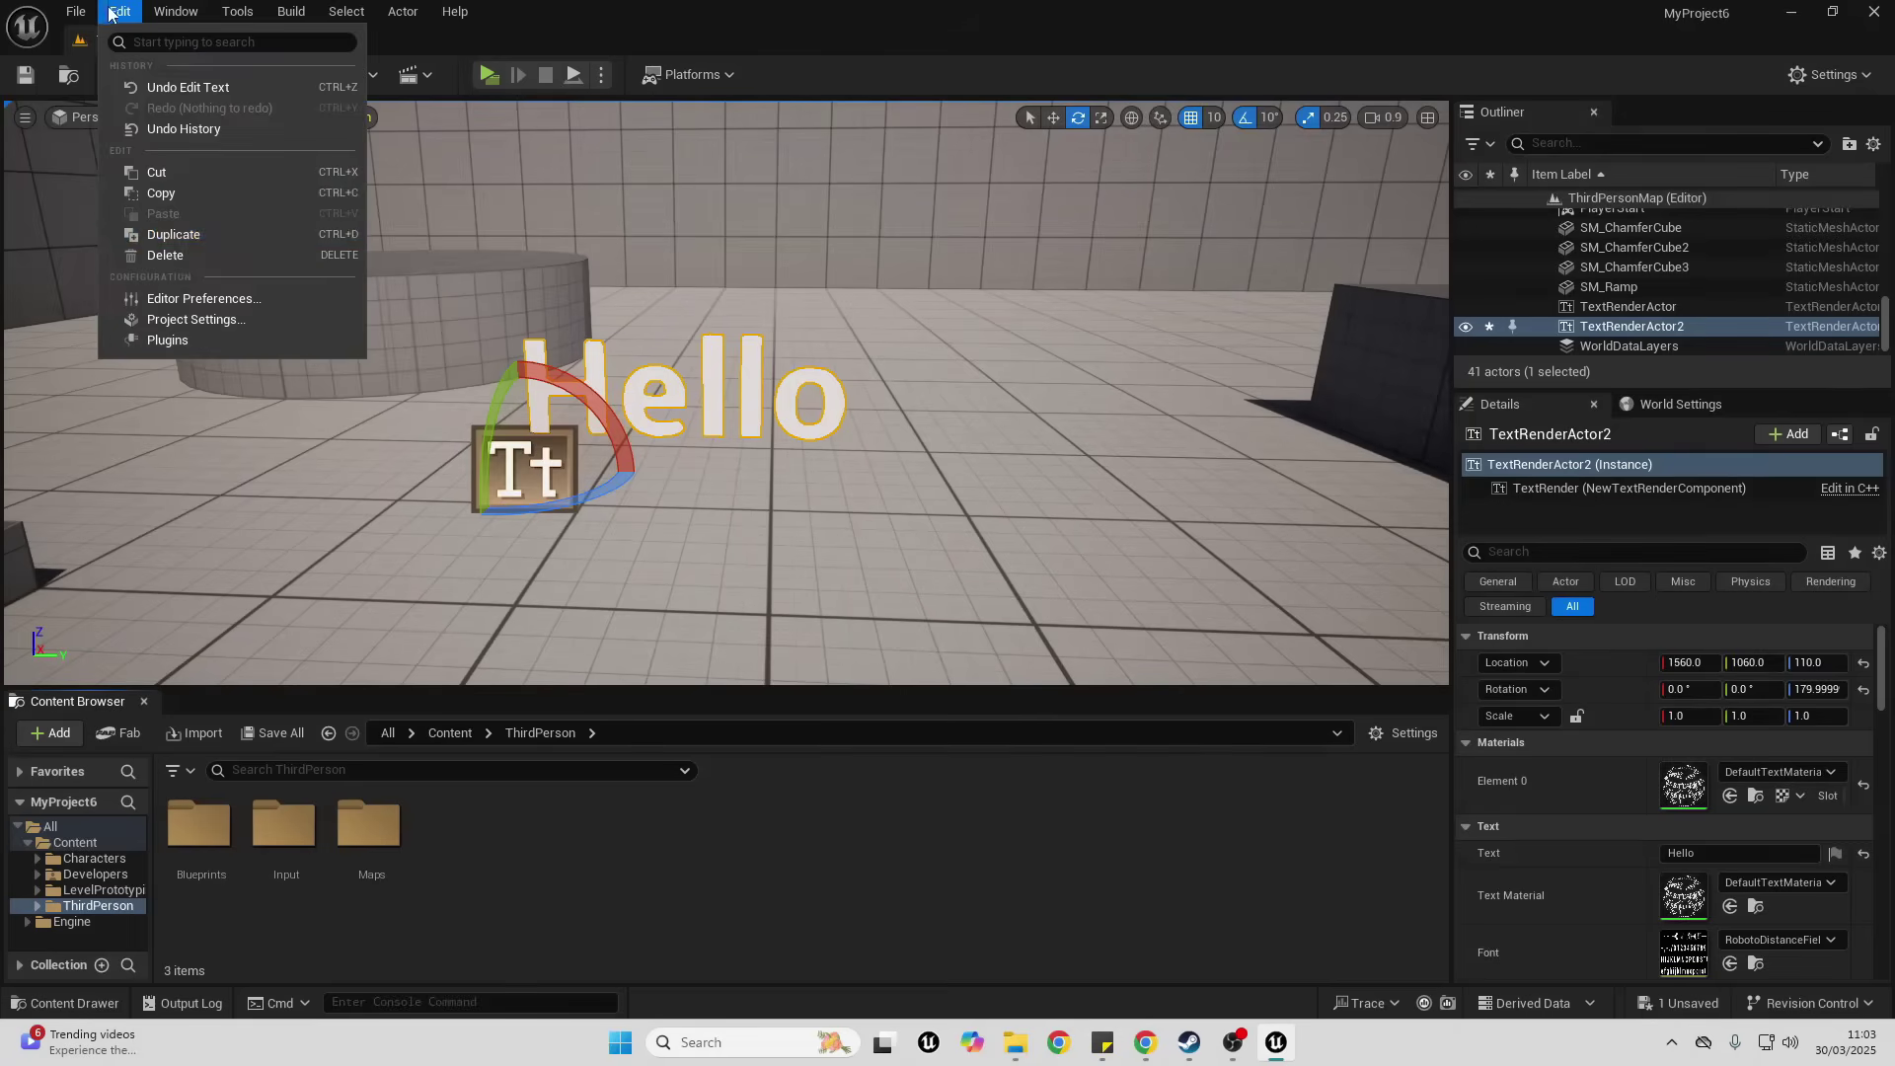
pyautogui.click(187, 314)
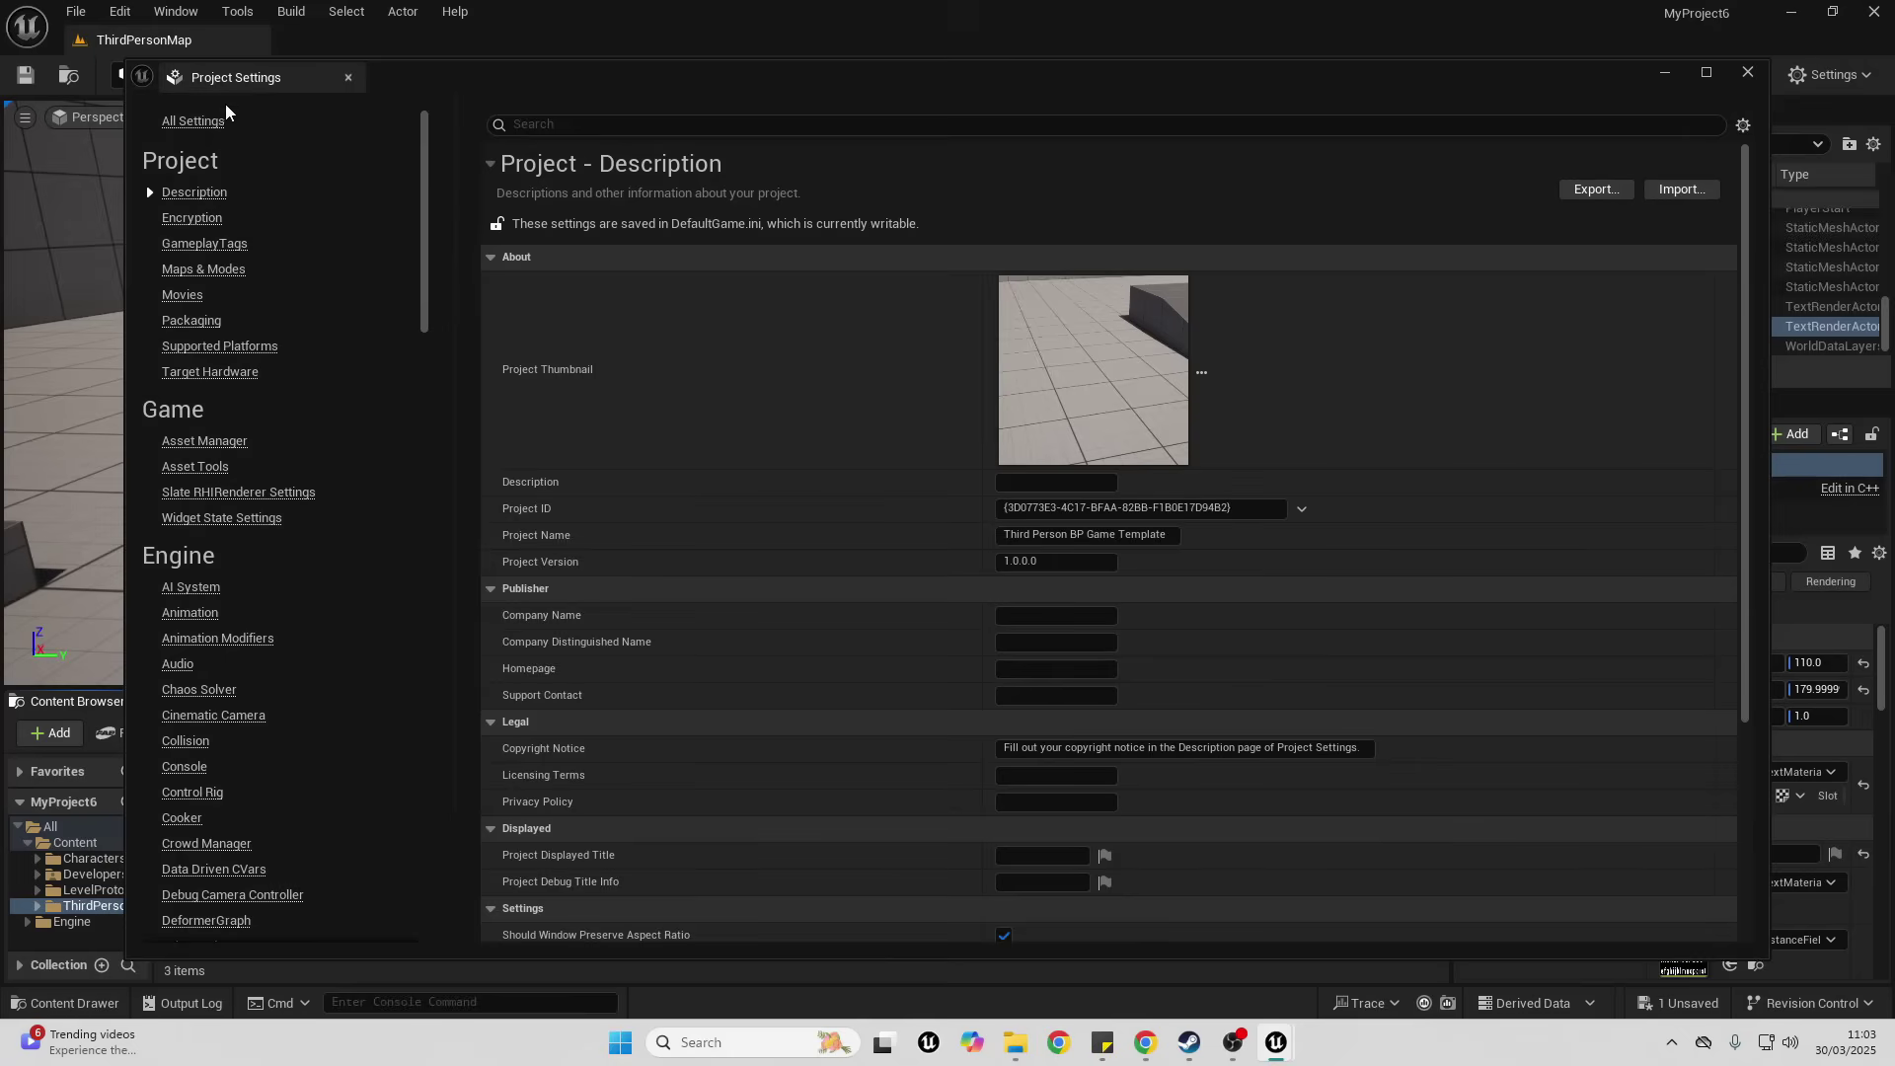
pyautogui.click(191, 321)
pyautogui.scroll(-3, 1033, 457)
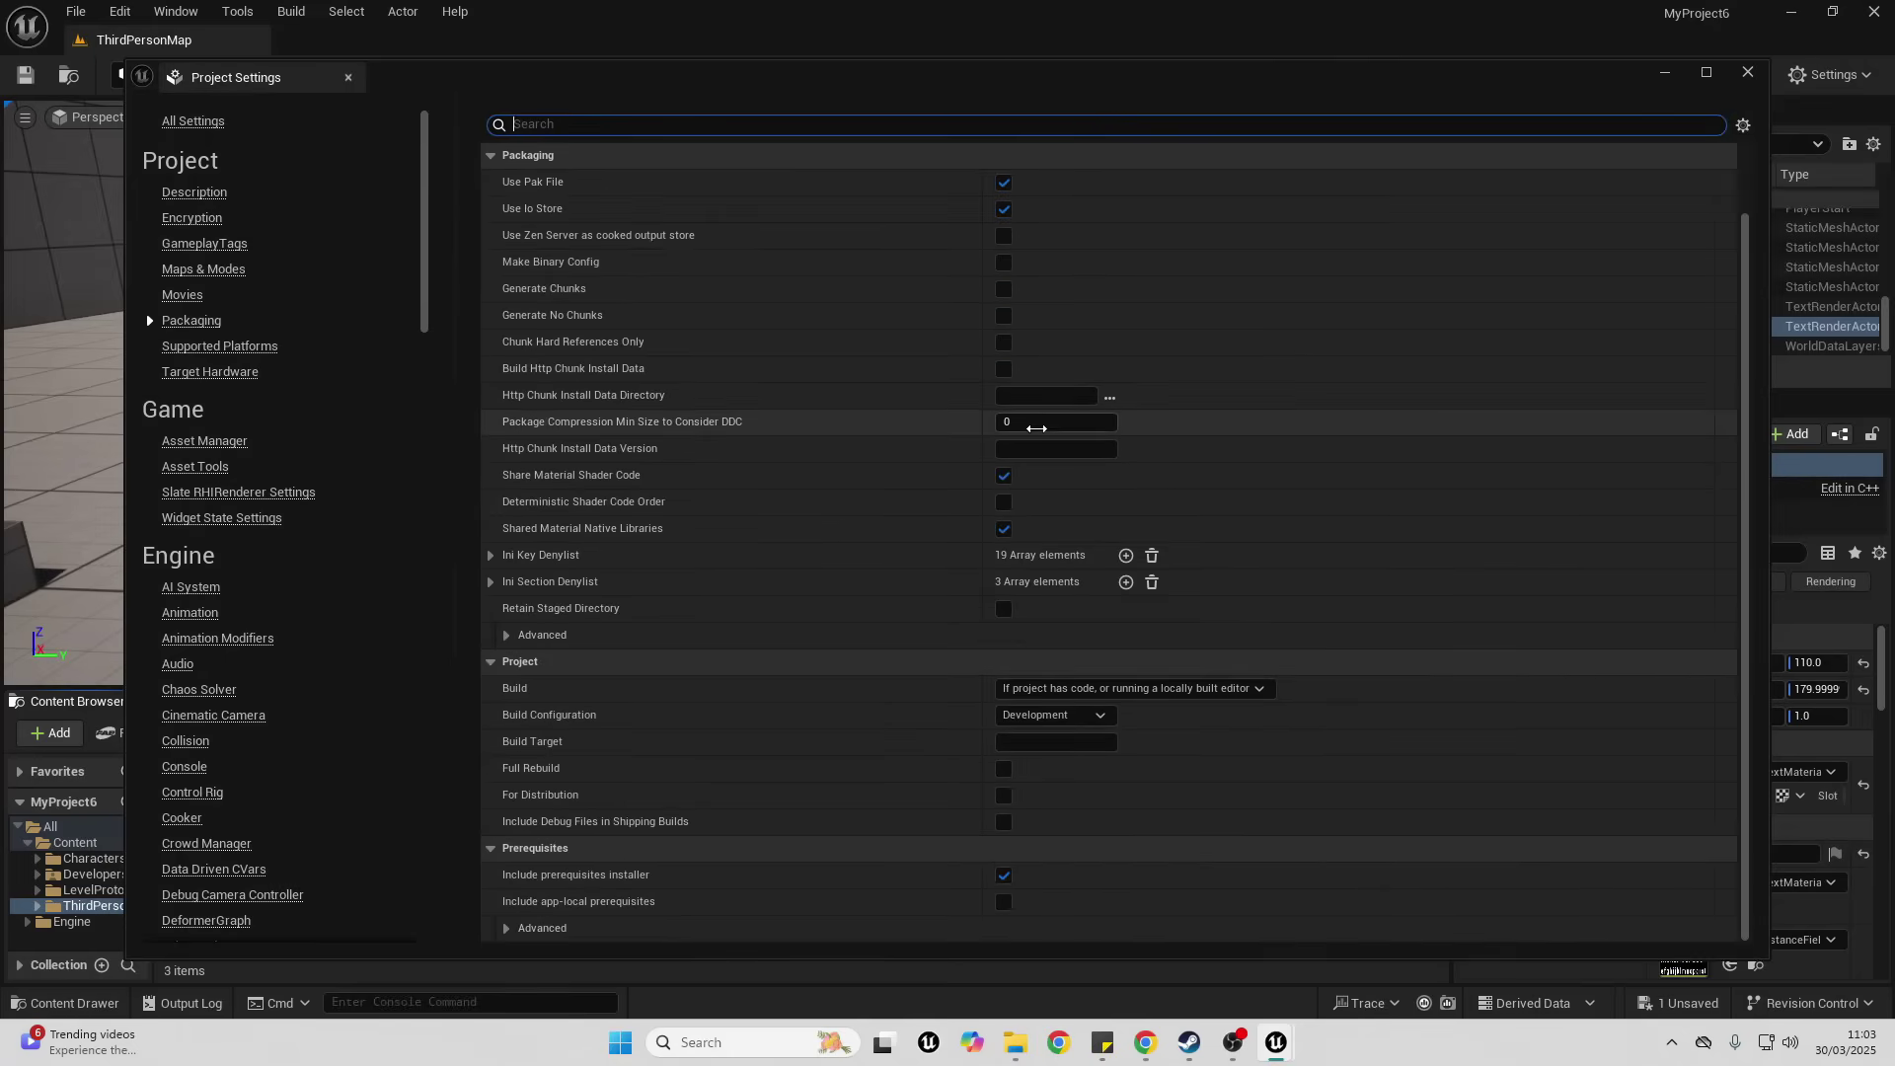
pyautogui.click(511, 634)
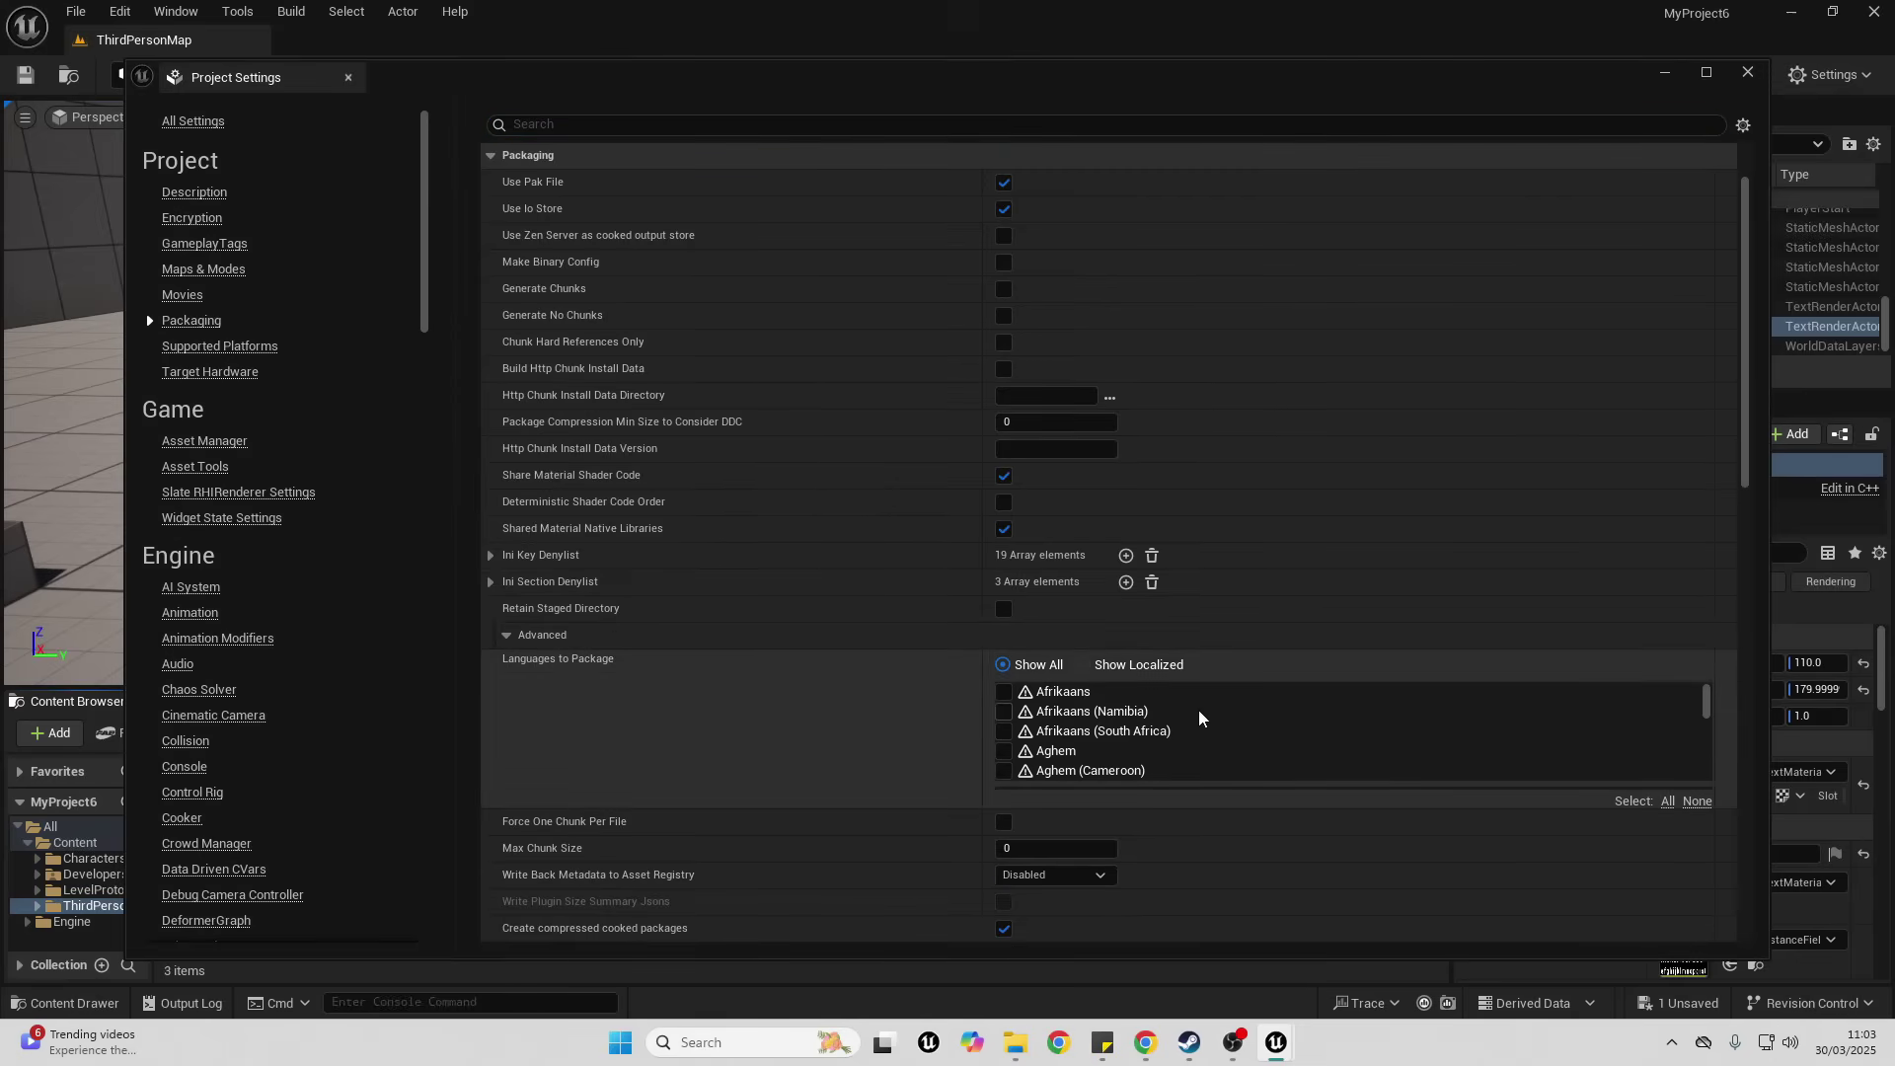
# - Include Spanish alongside English in the Languages to Package list
pyautogui.scroll(-9, 1209, 726)
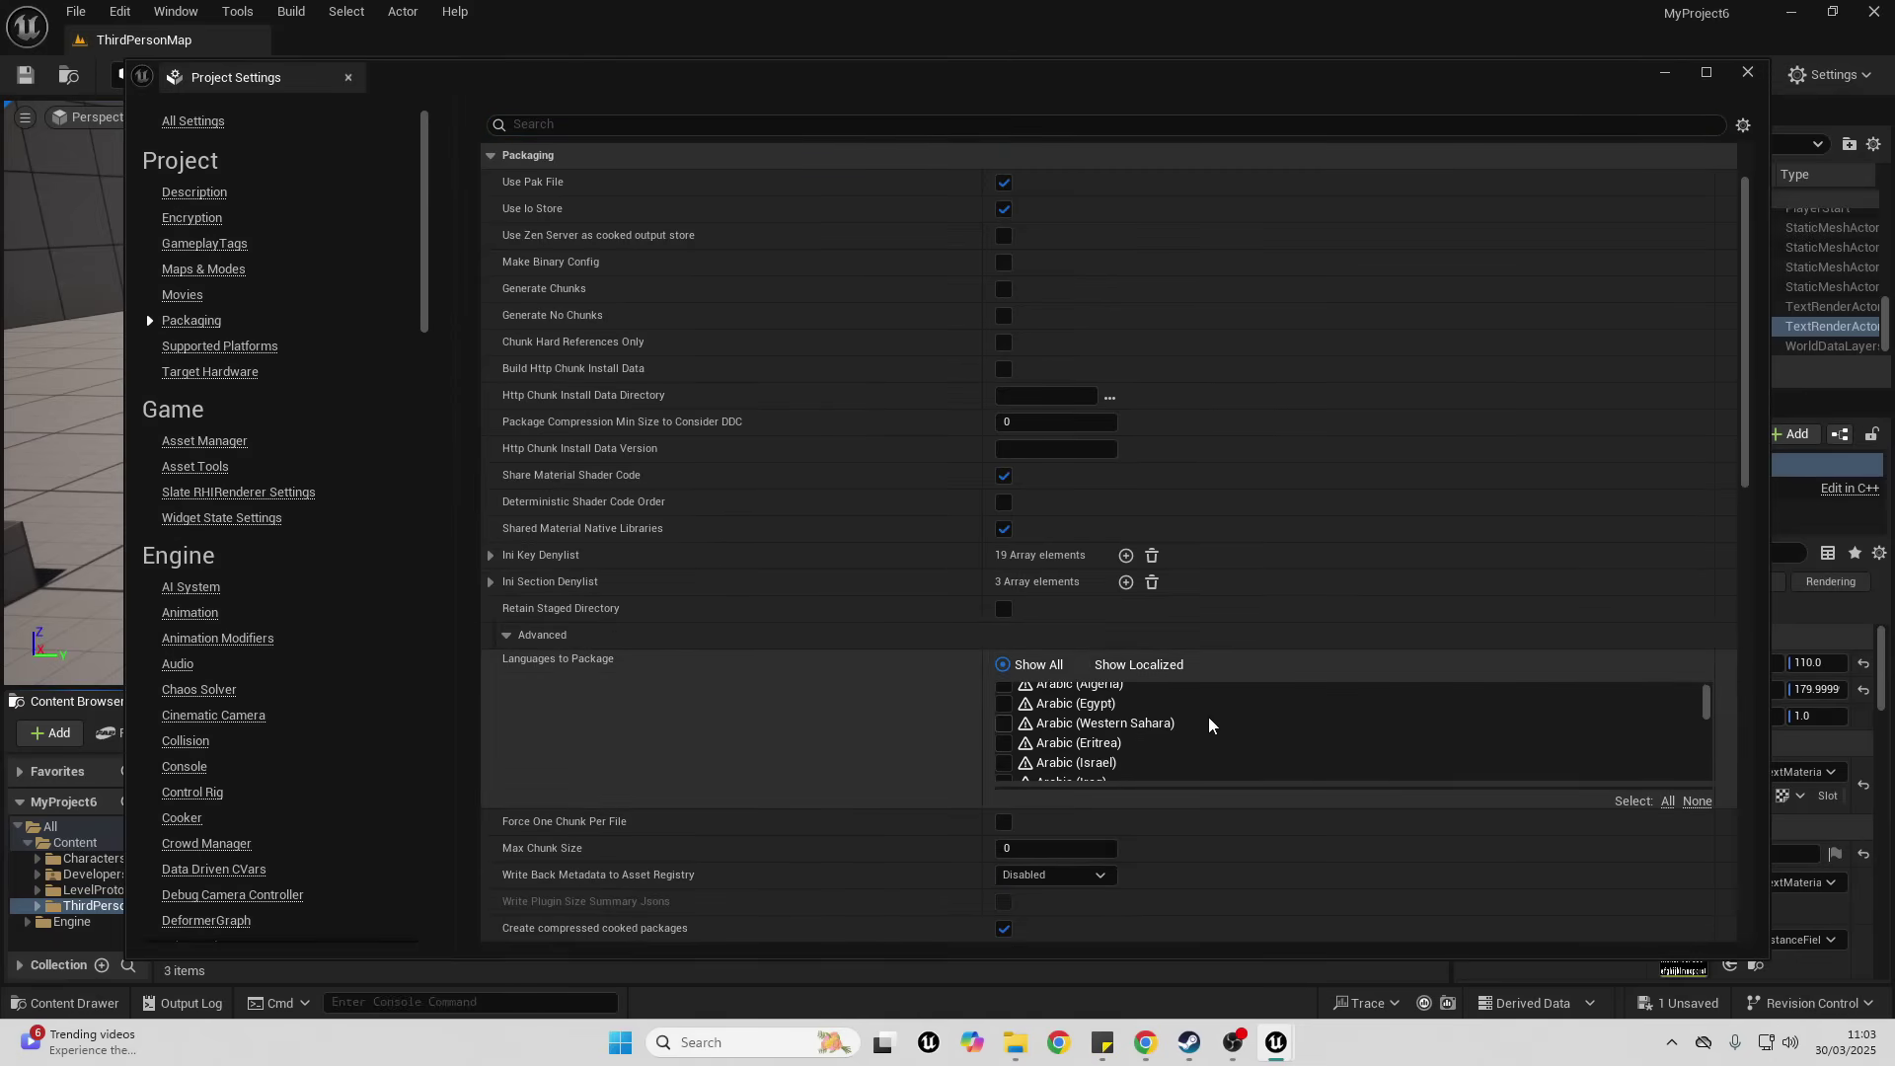
pyautogui.scroll(-10, 1224, 731)
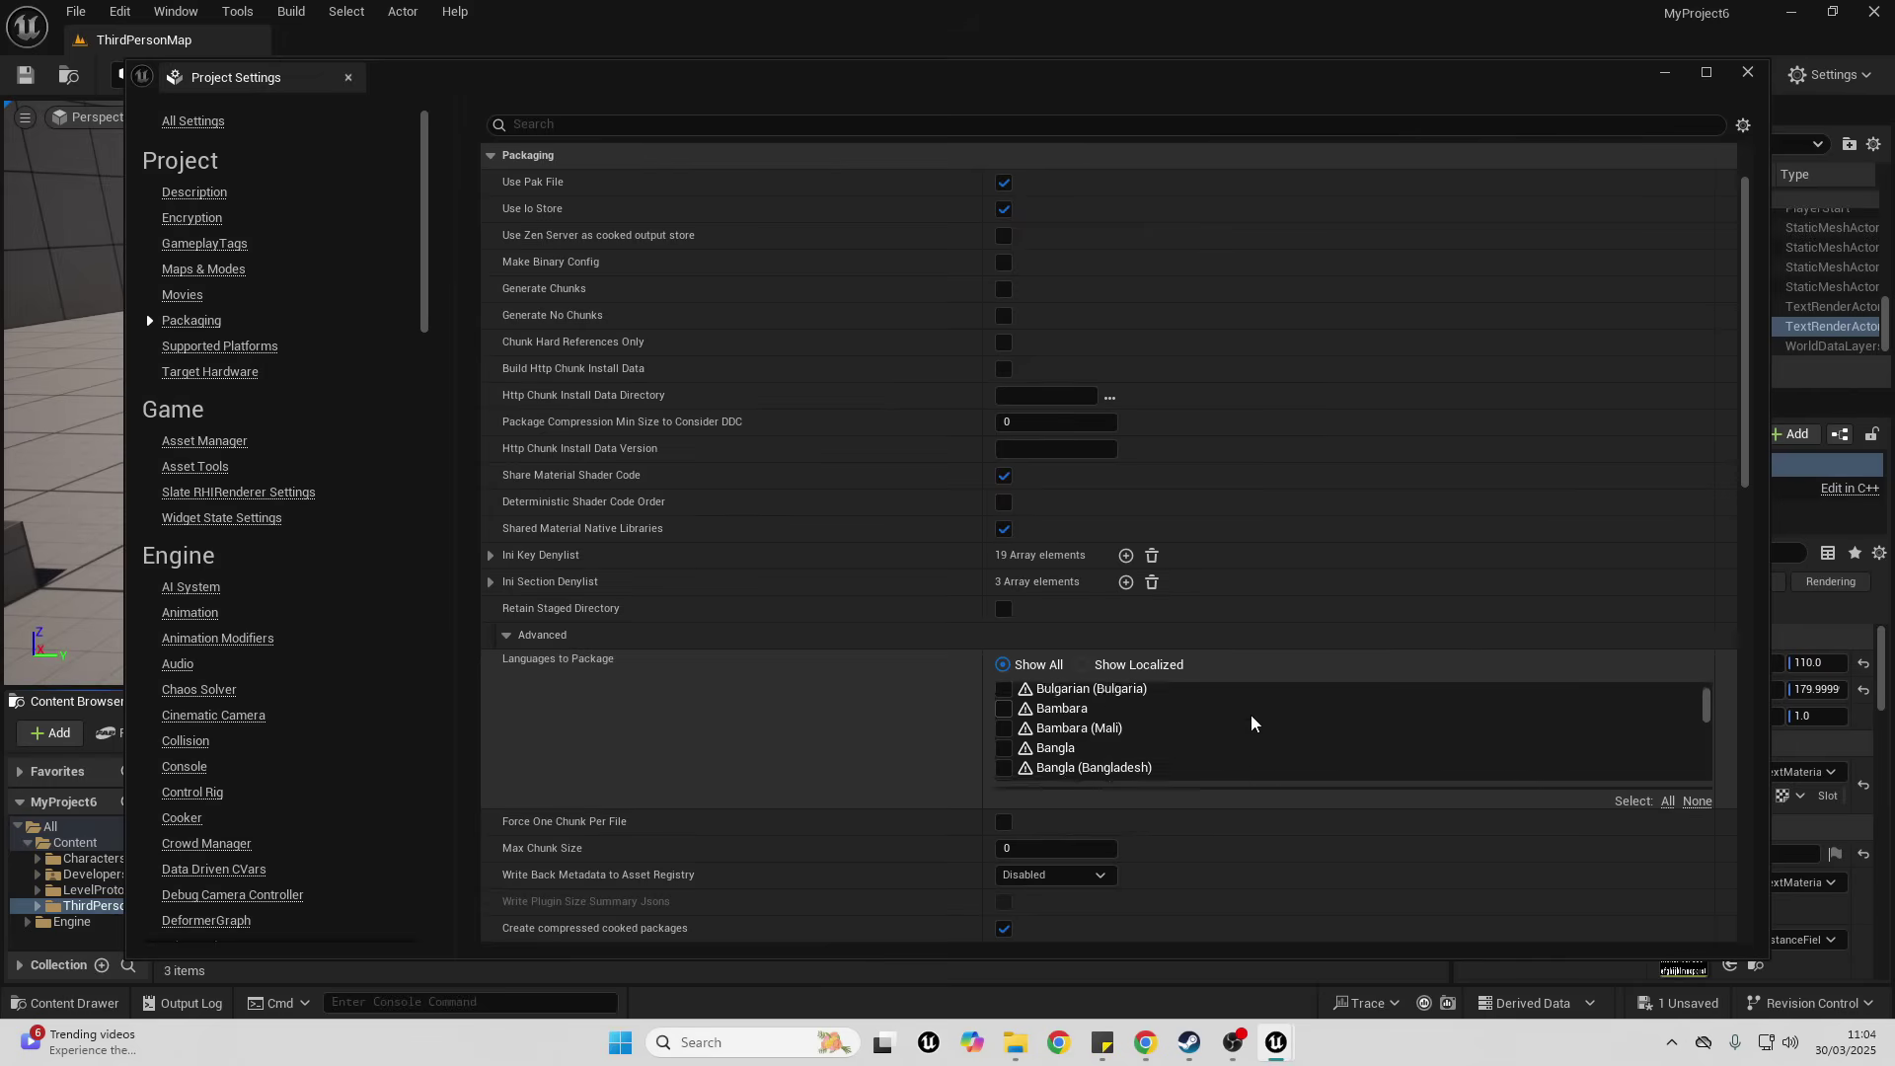
pyautogui.scroll(-10, 1254, 727)
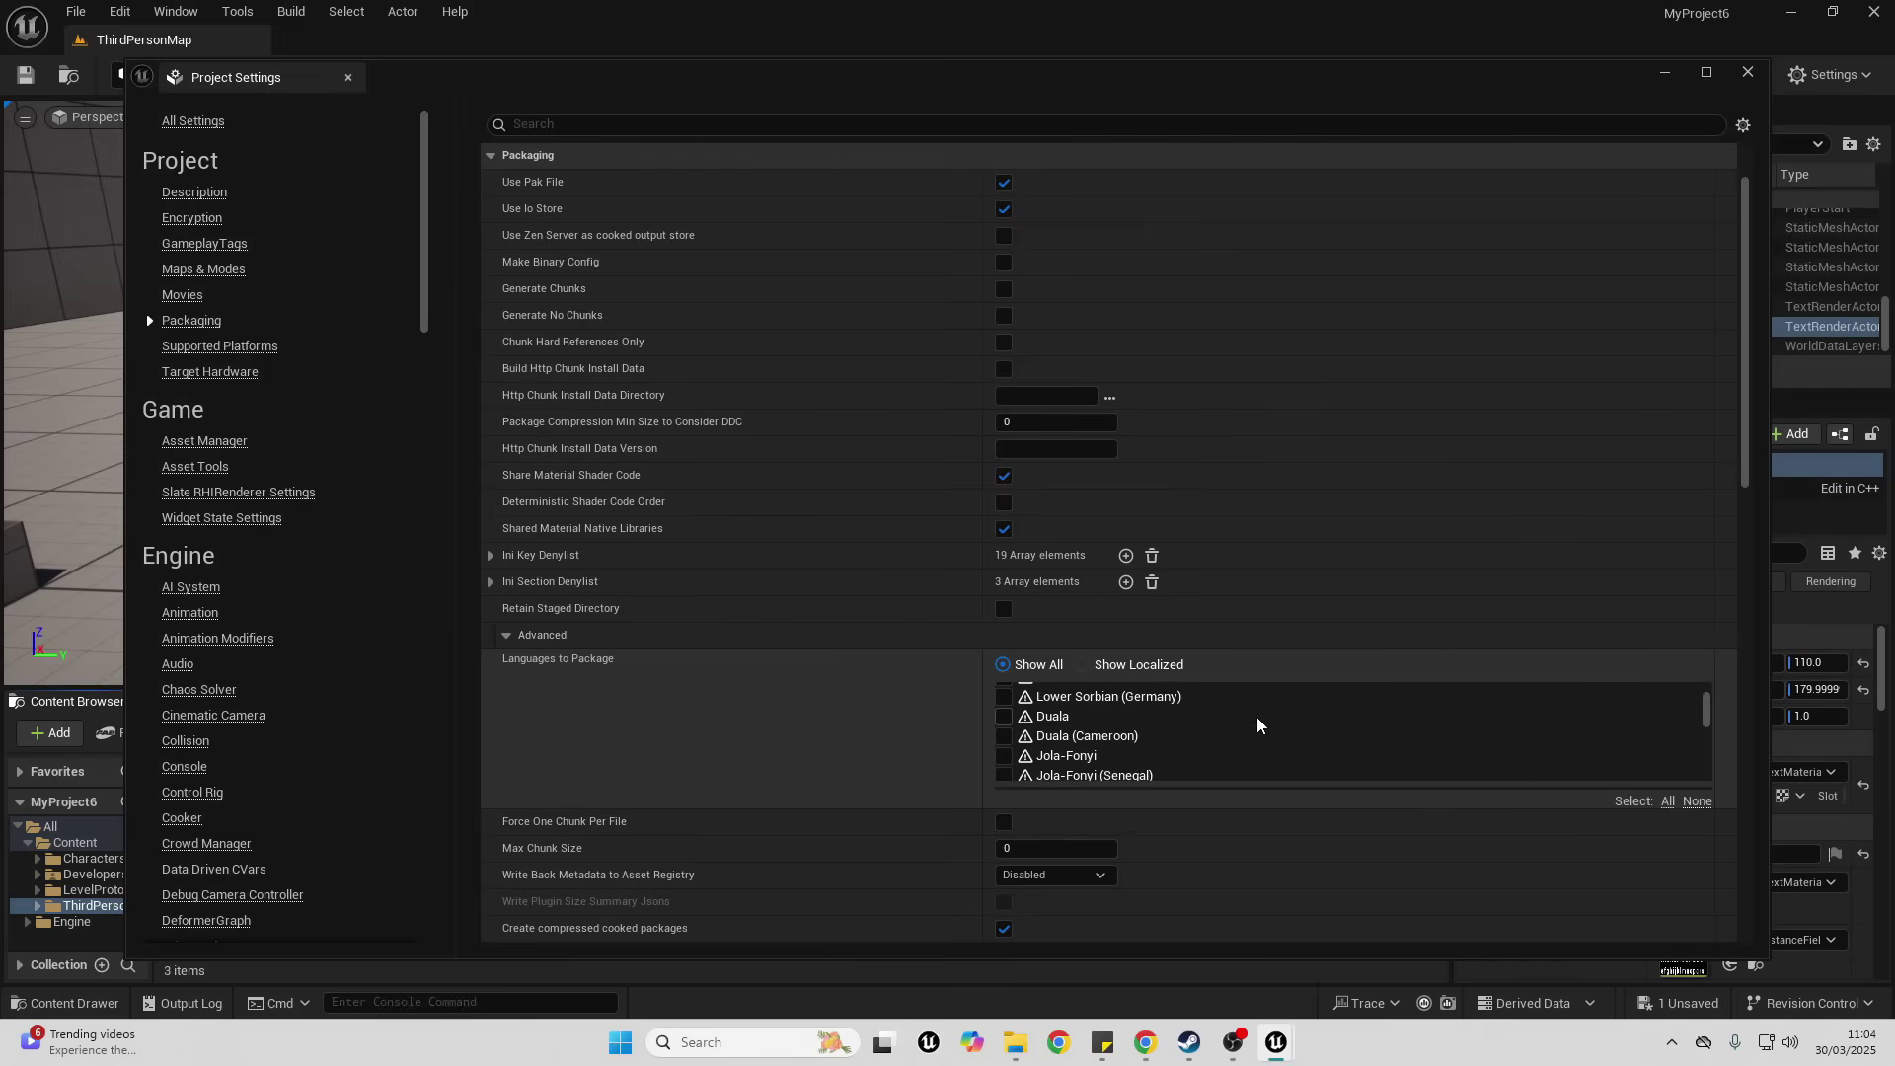
pyautogui.scroll(-3, 1258, 728)
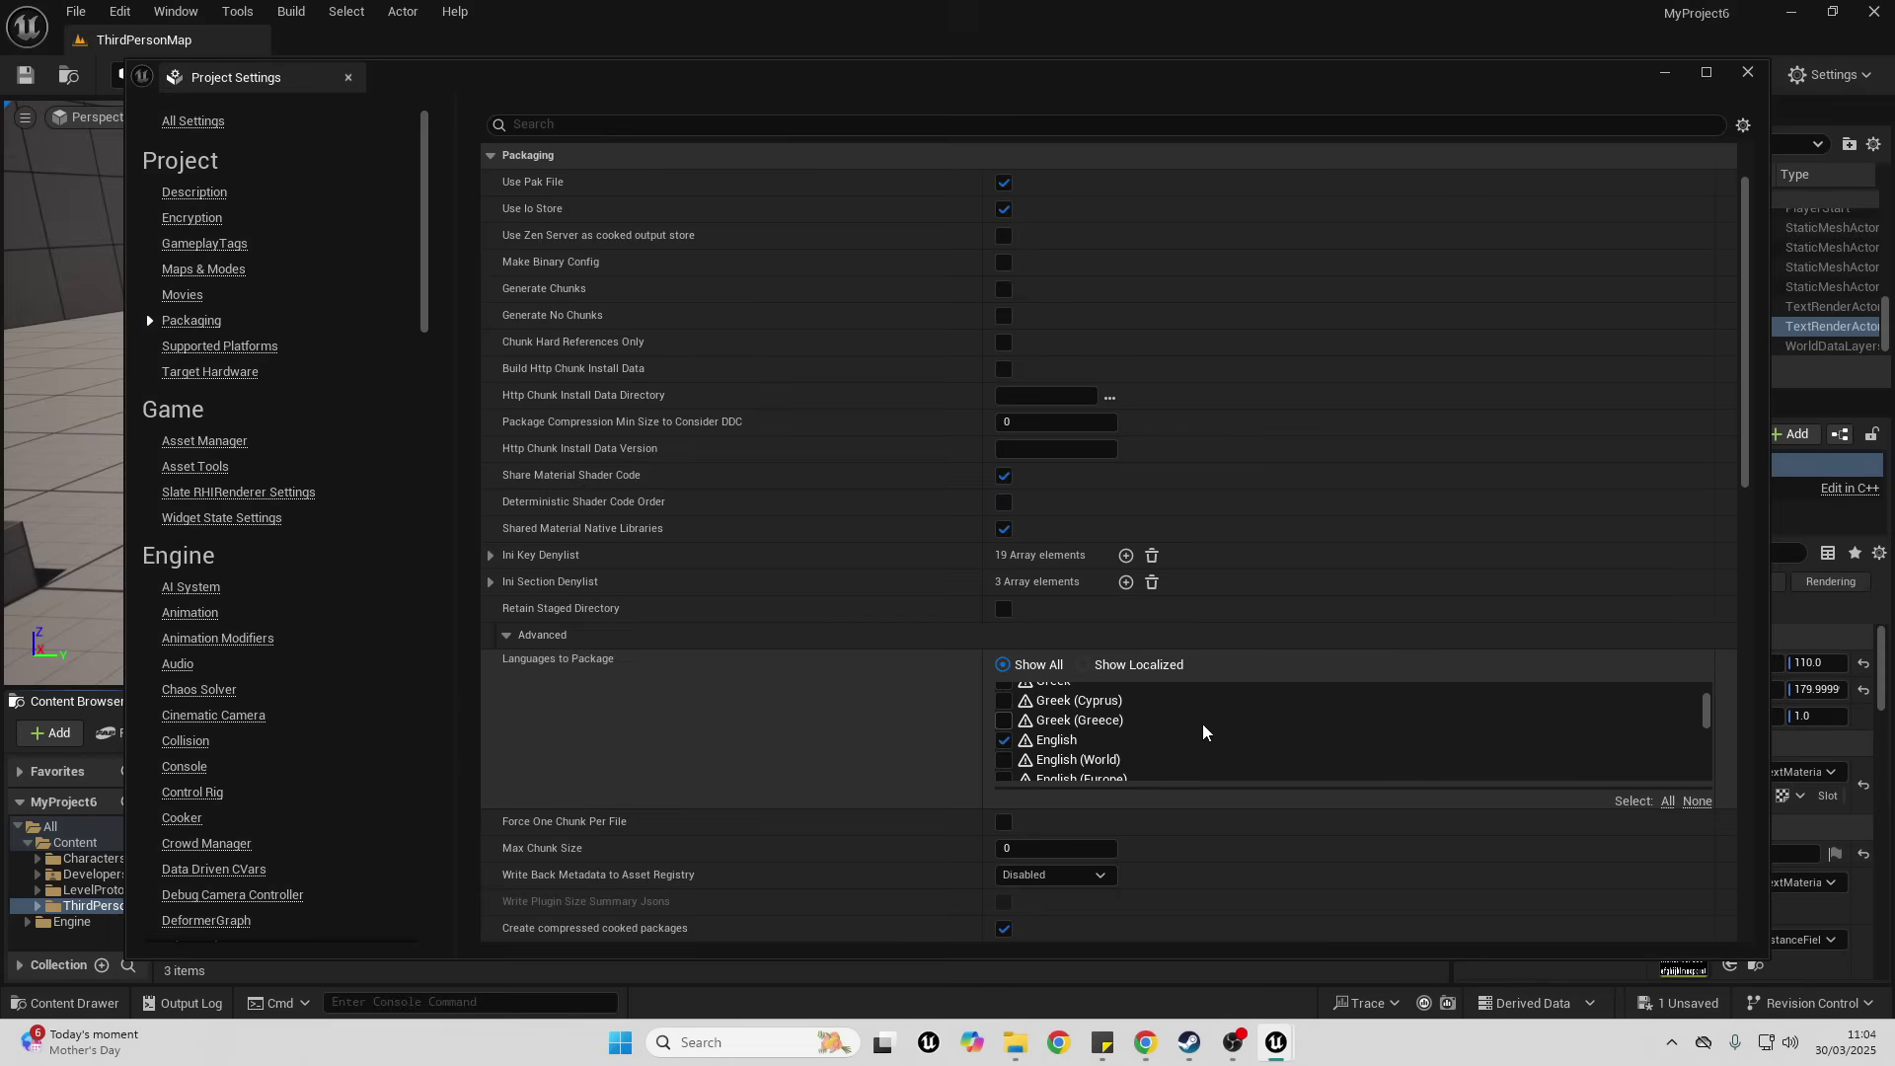
pyautogui.scroll(-1, 1150, 740)
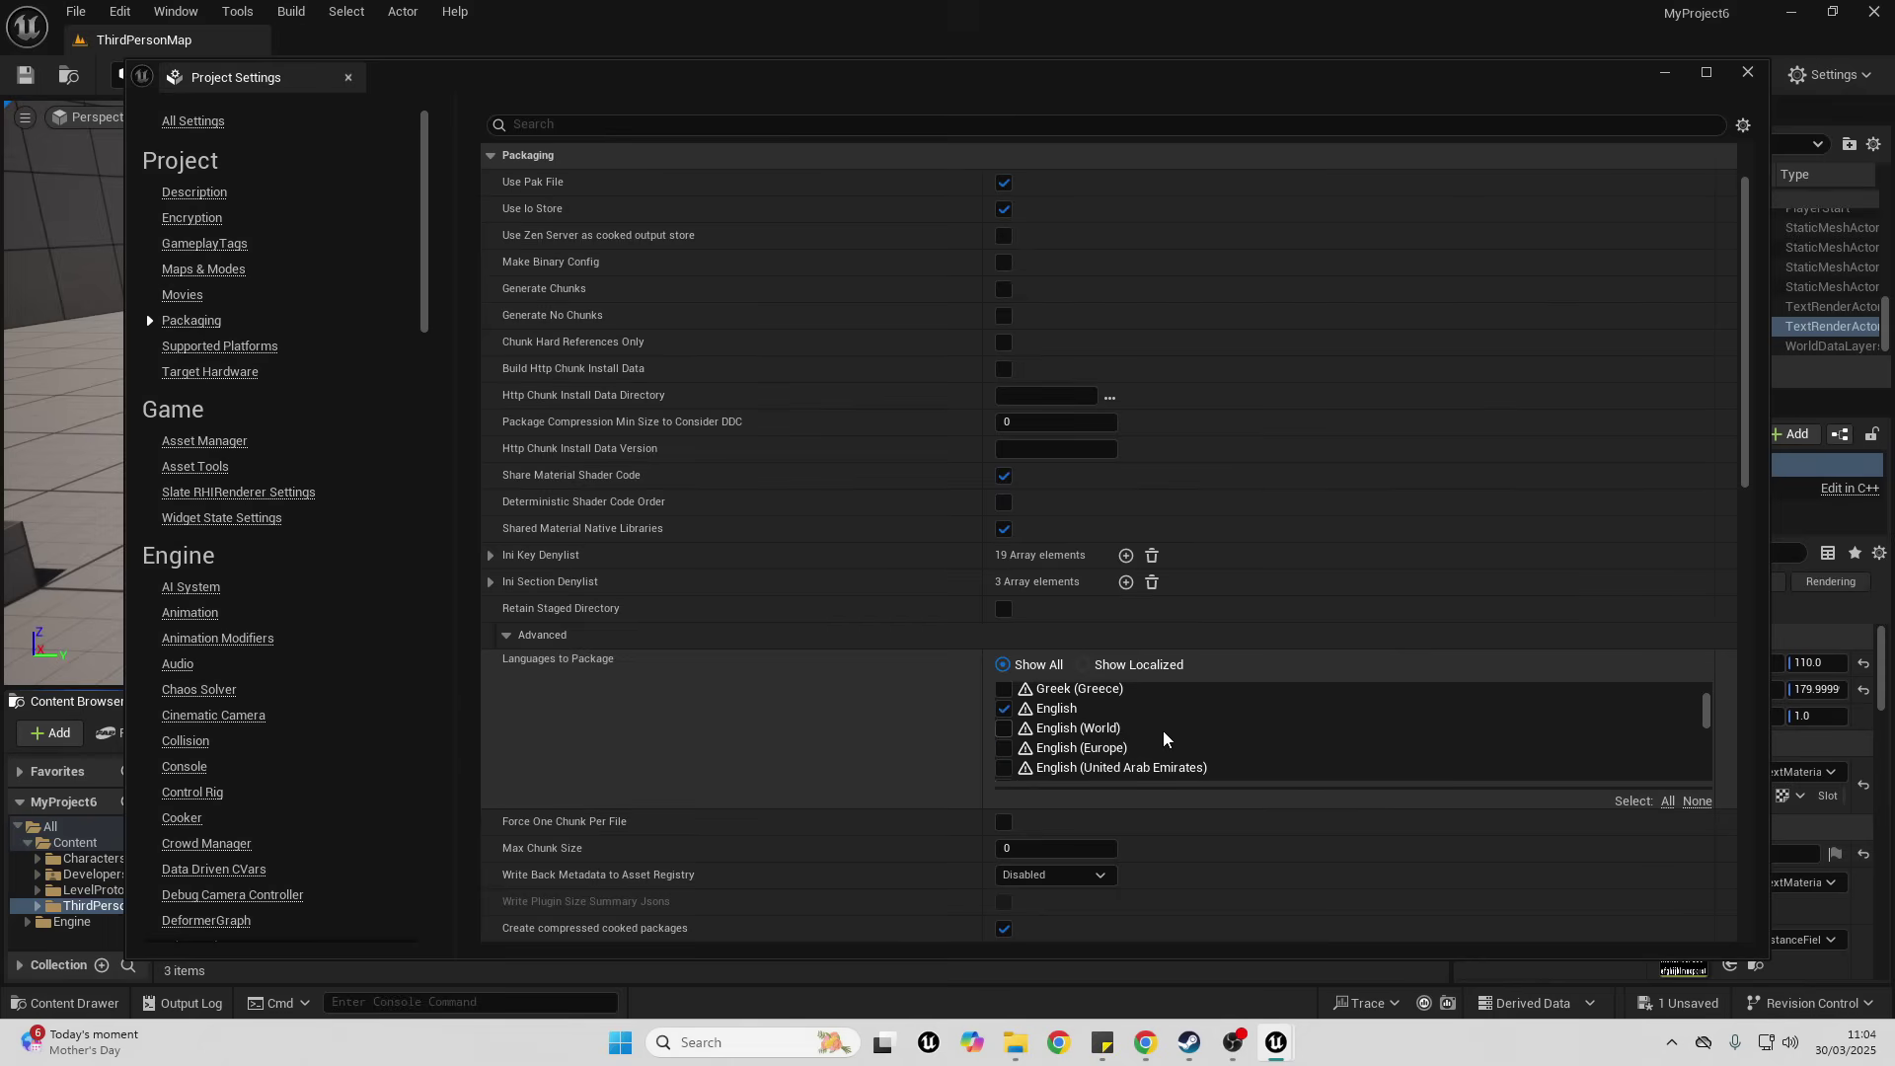
pyautogui.scroll(-1, 1181, 740)
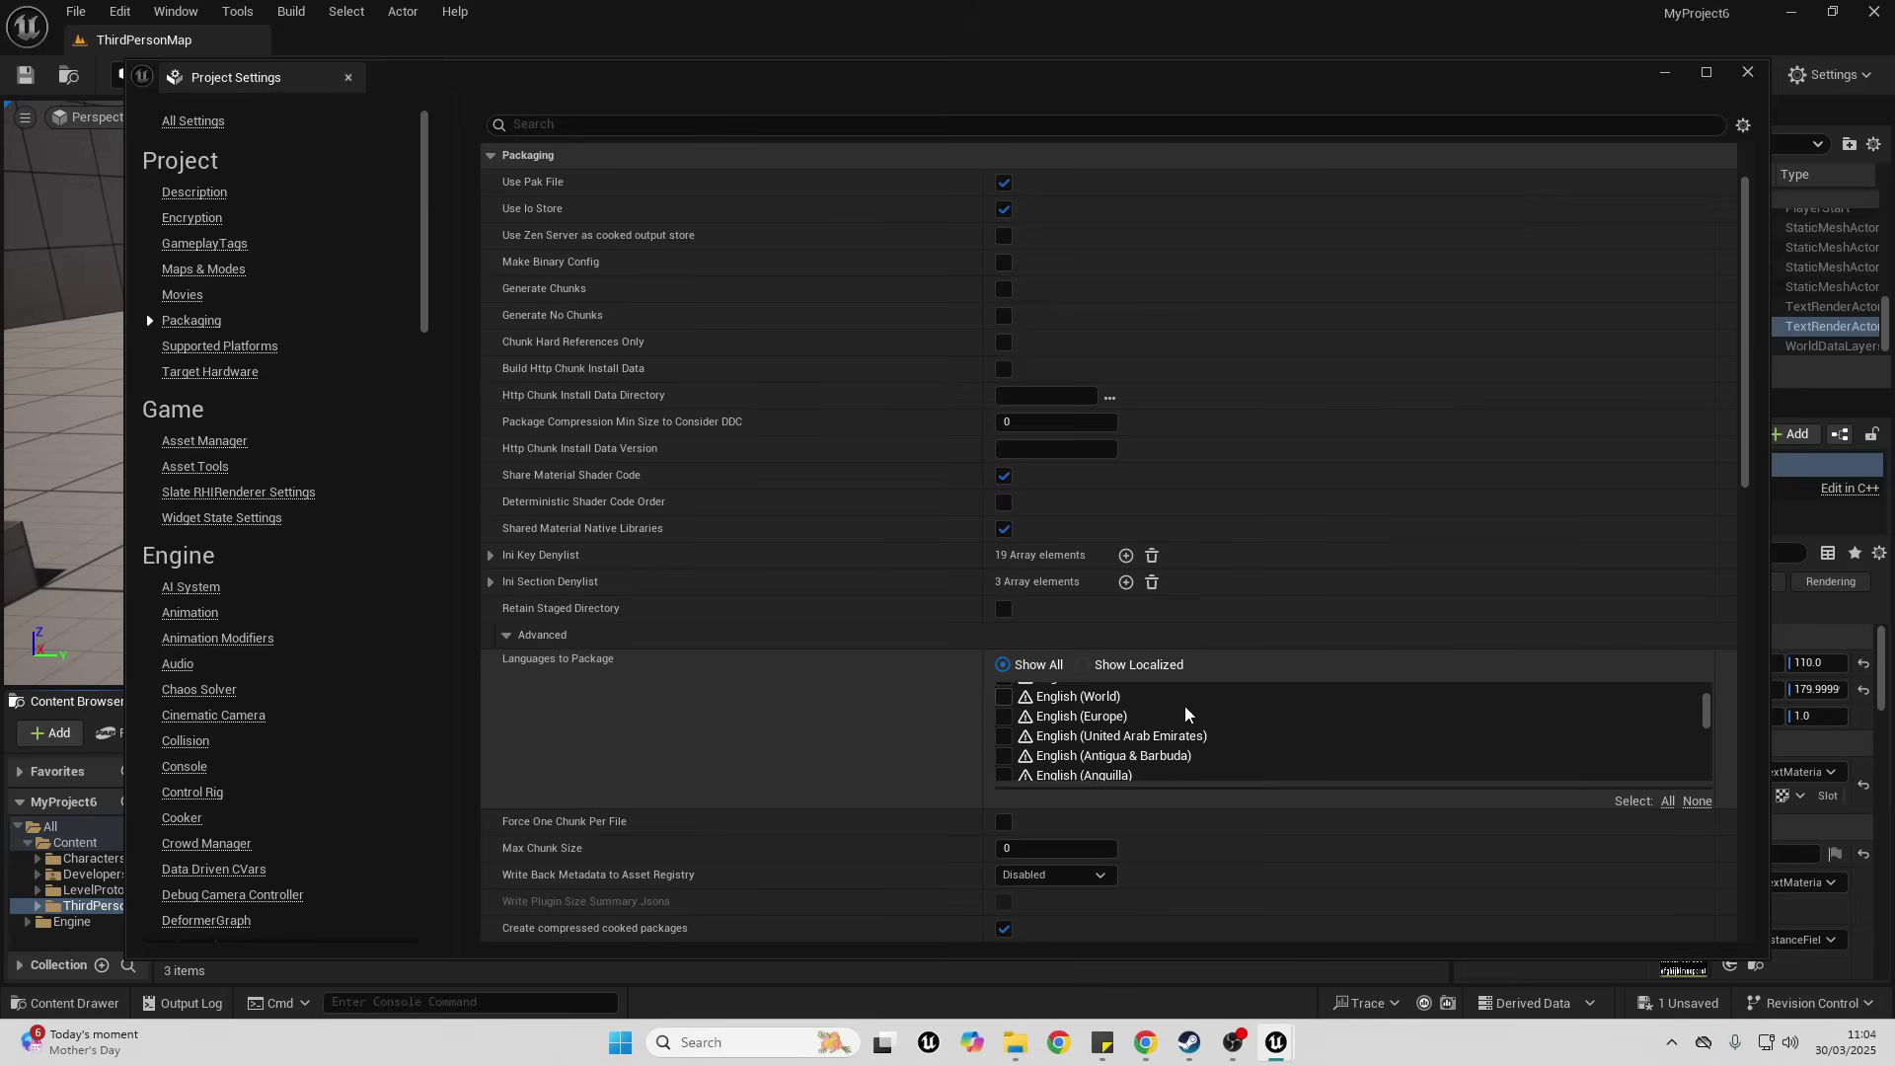
pyautogui.scroll(-10, 1184, 726)
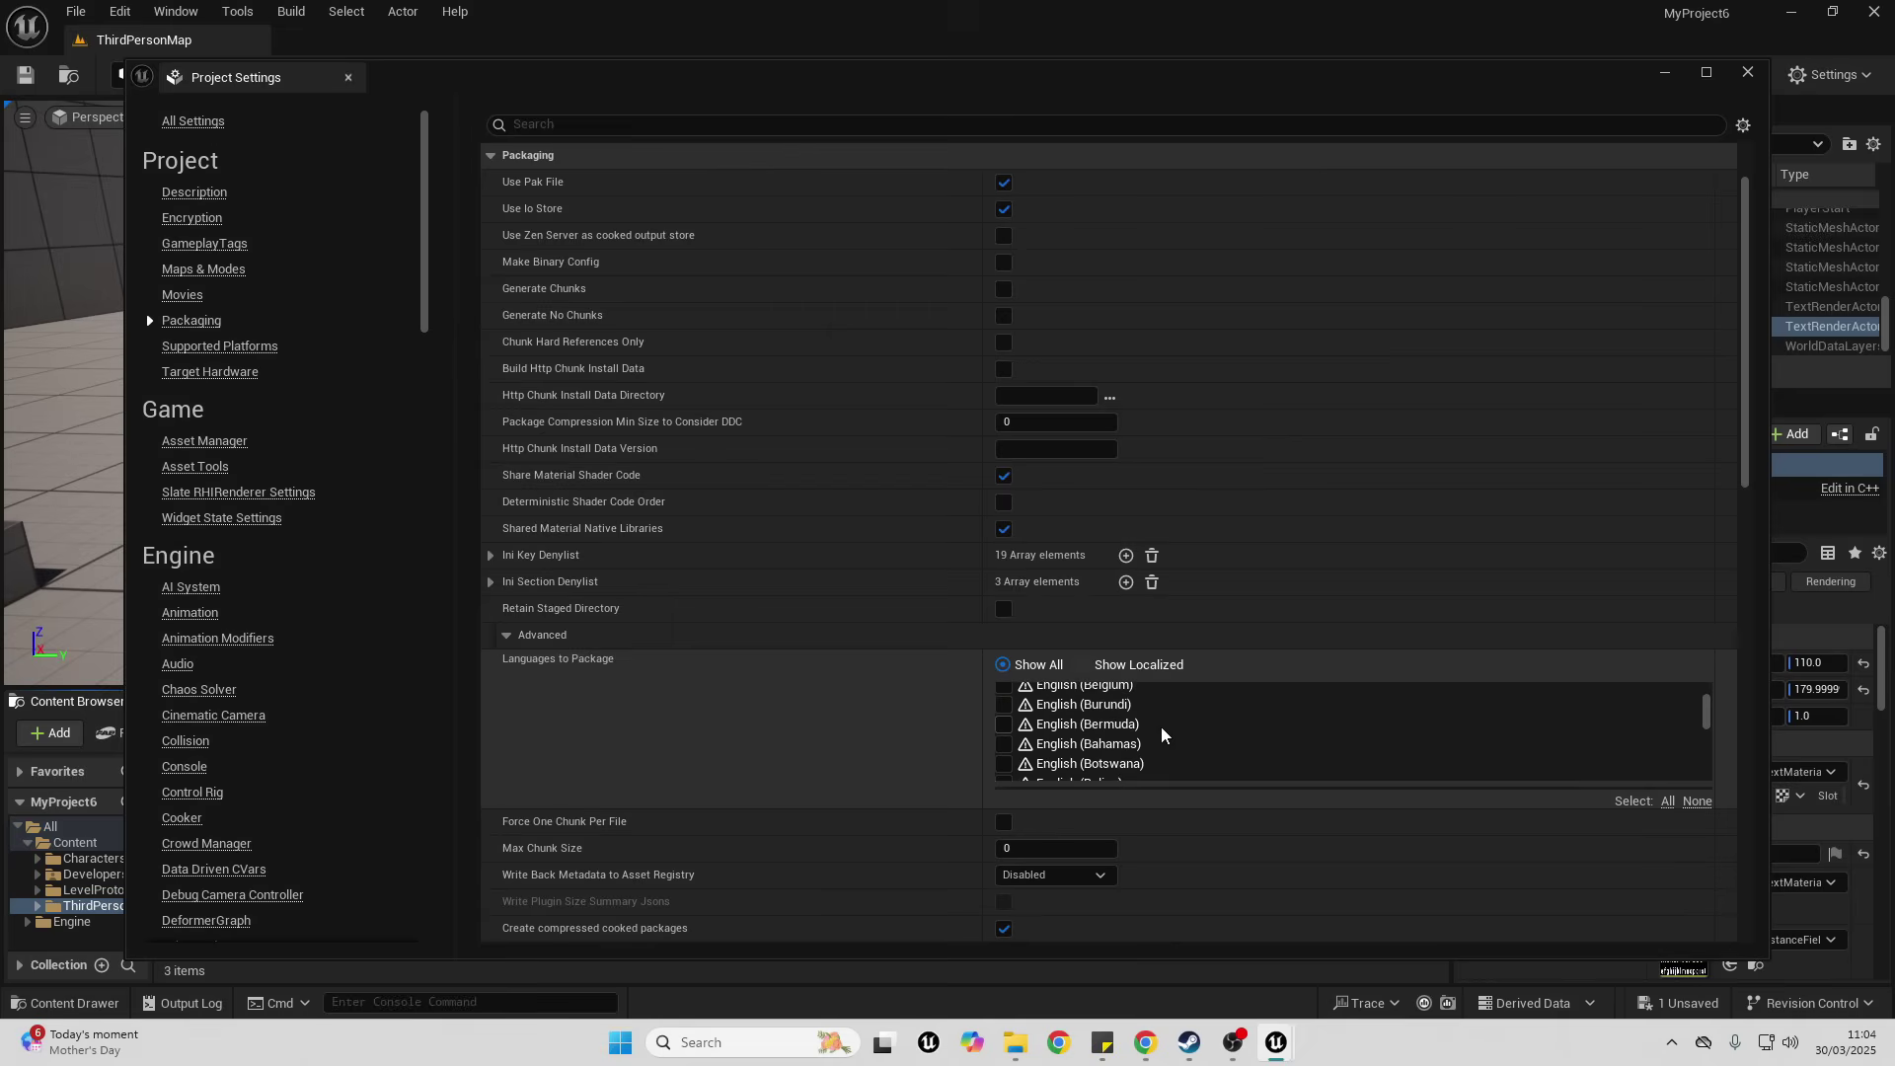
pyautogui.scroll(-15, 1184, 730)
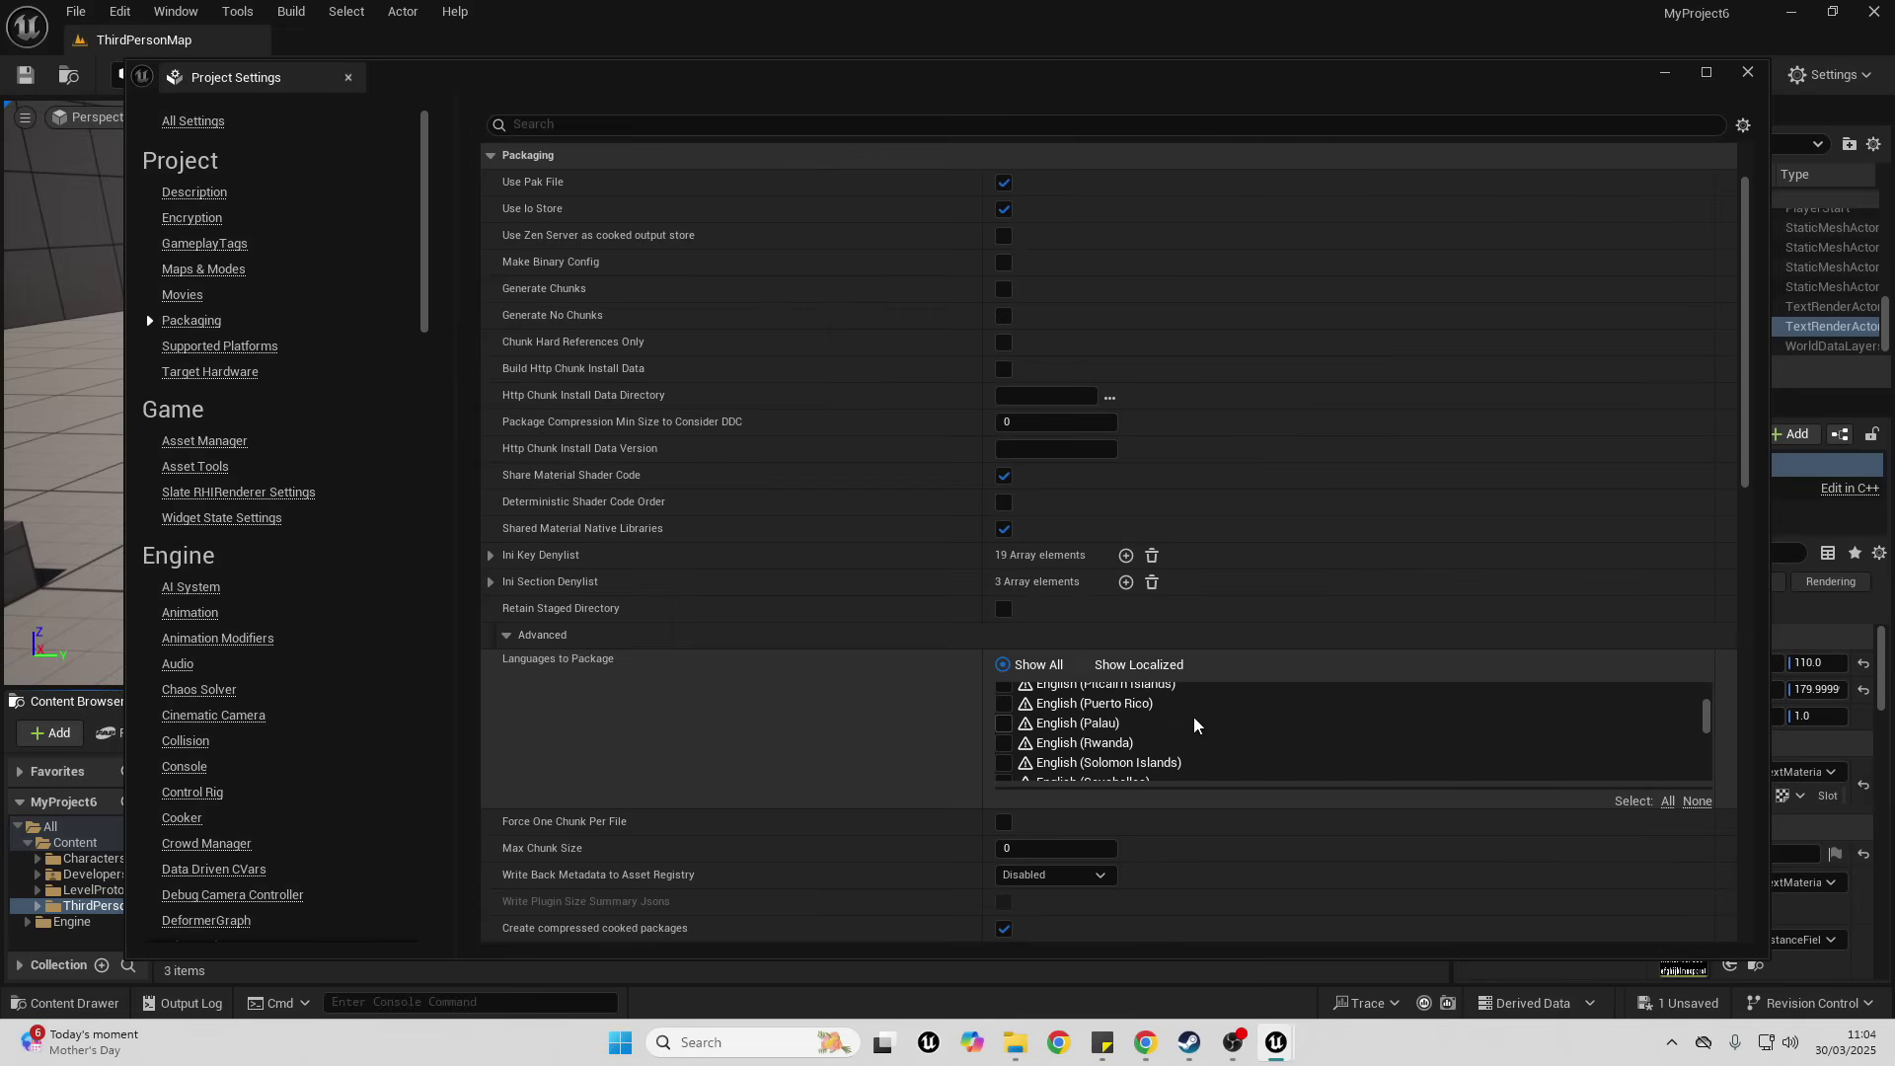
pyautogui.scroll(-2, 1203, 729)
pyautogui.scroll(6, 1196, 735)
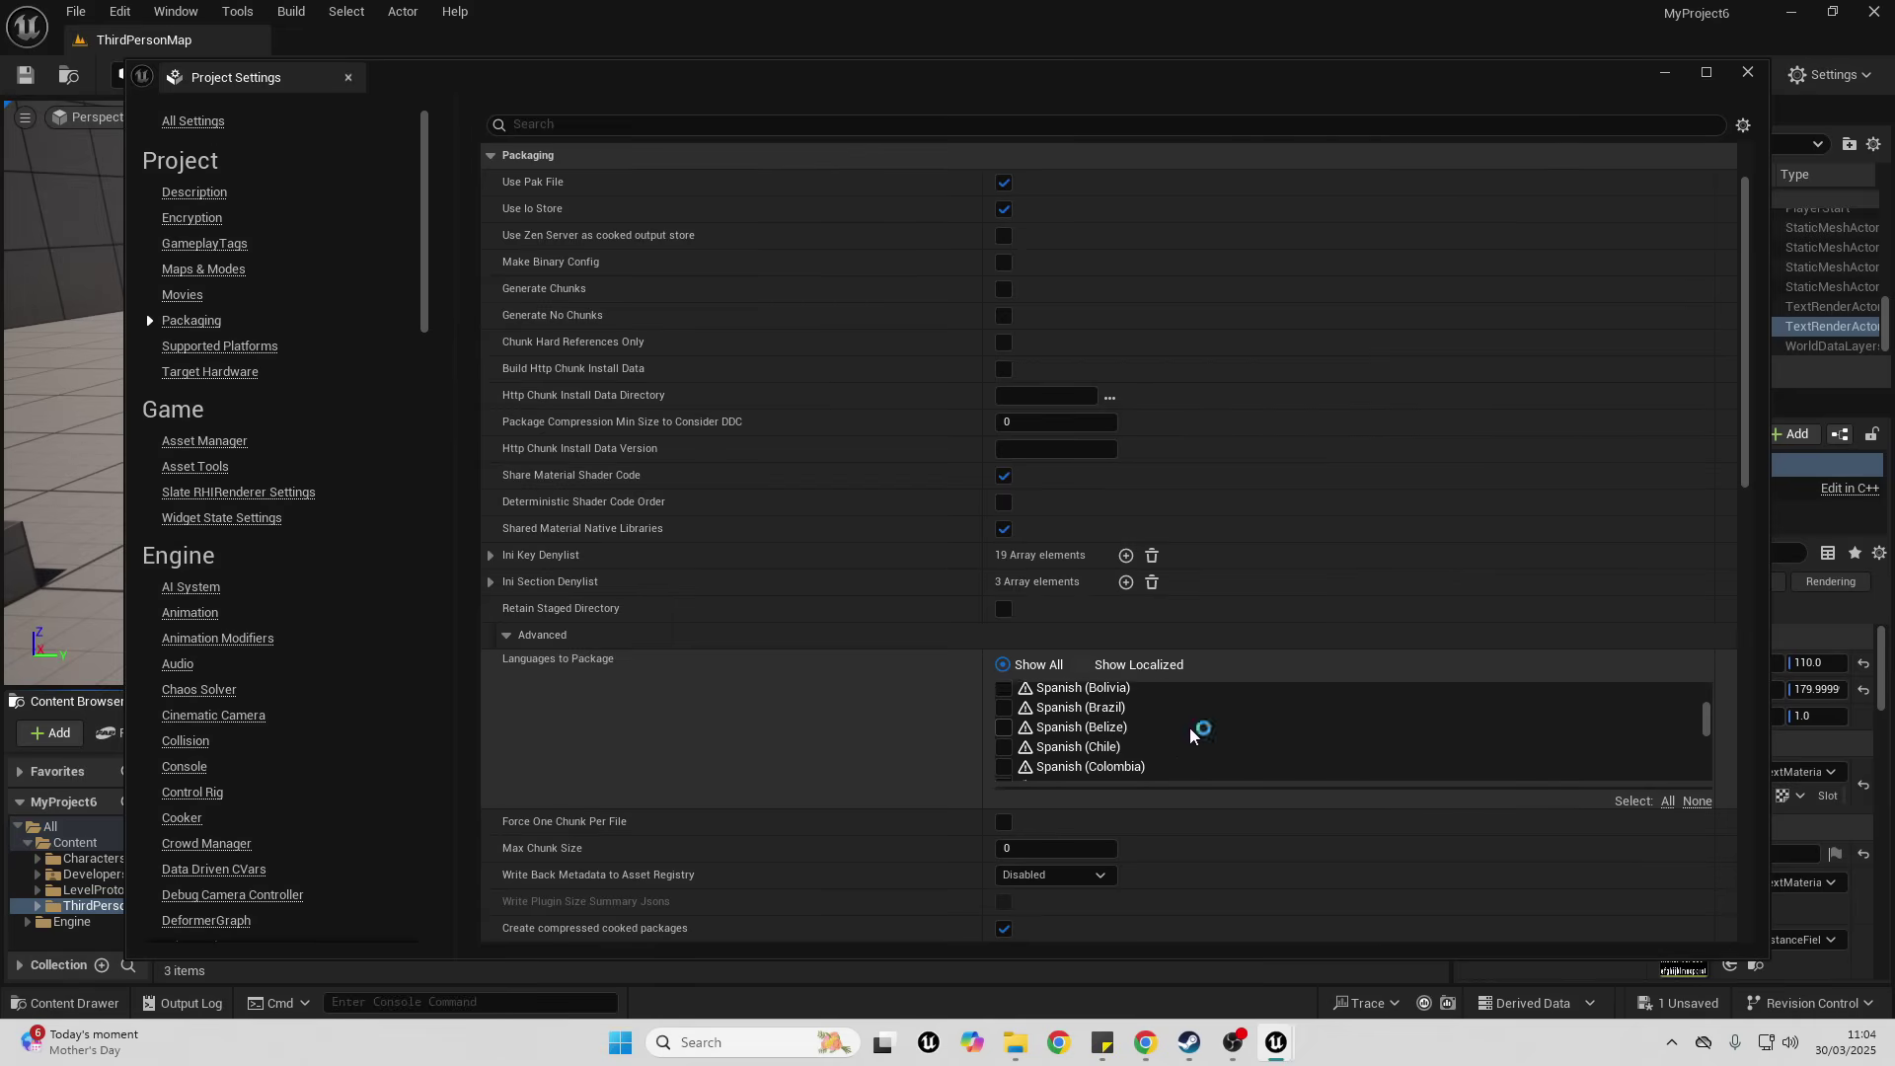
pyautogui.scroll(-1, 1179, 738)
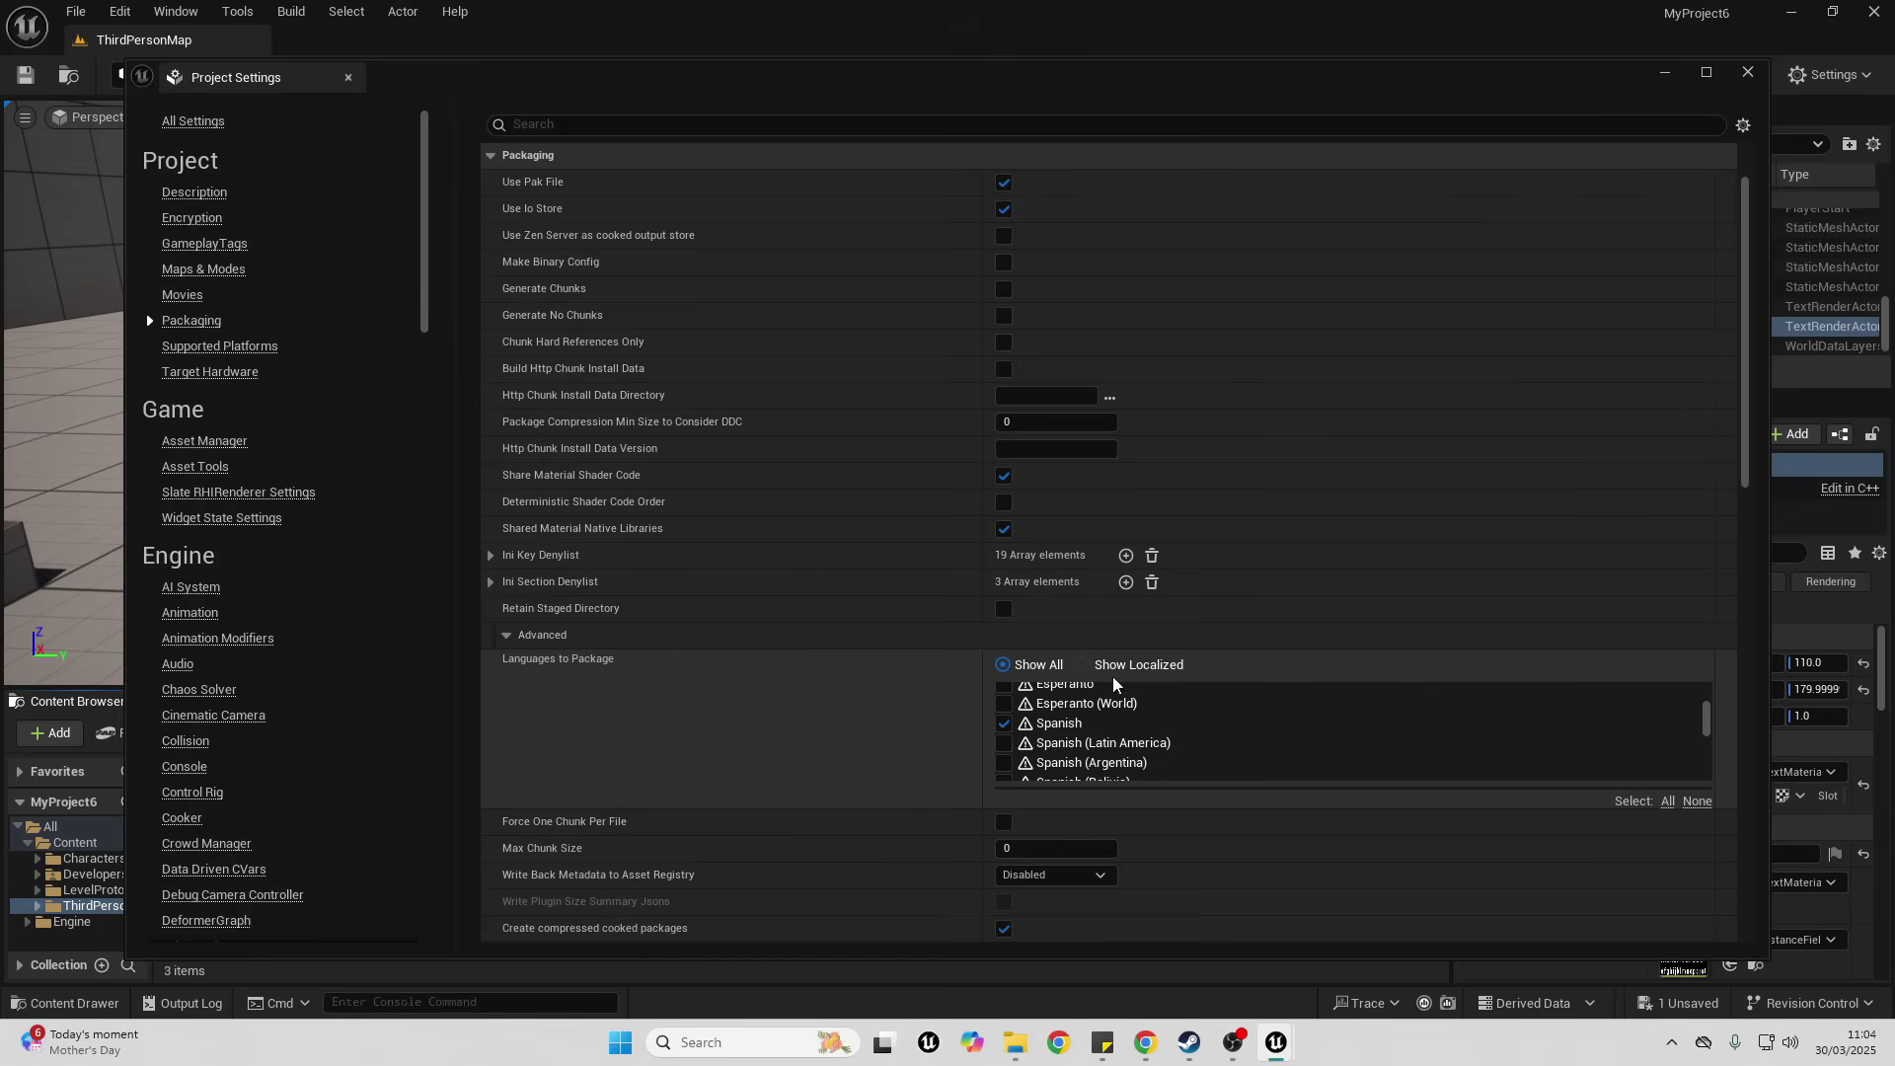
# - Limit the packaged languages list to localized ones, set Internationalization Support to All, and close the project settings
pyautogui.click(1084, 666)
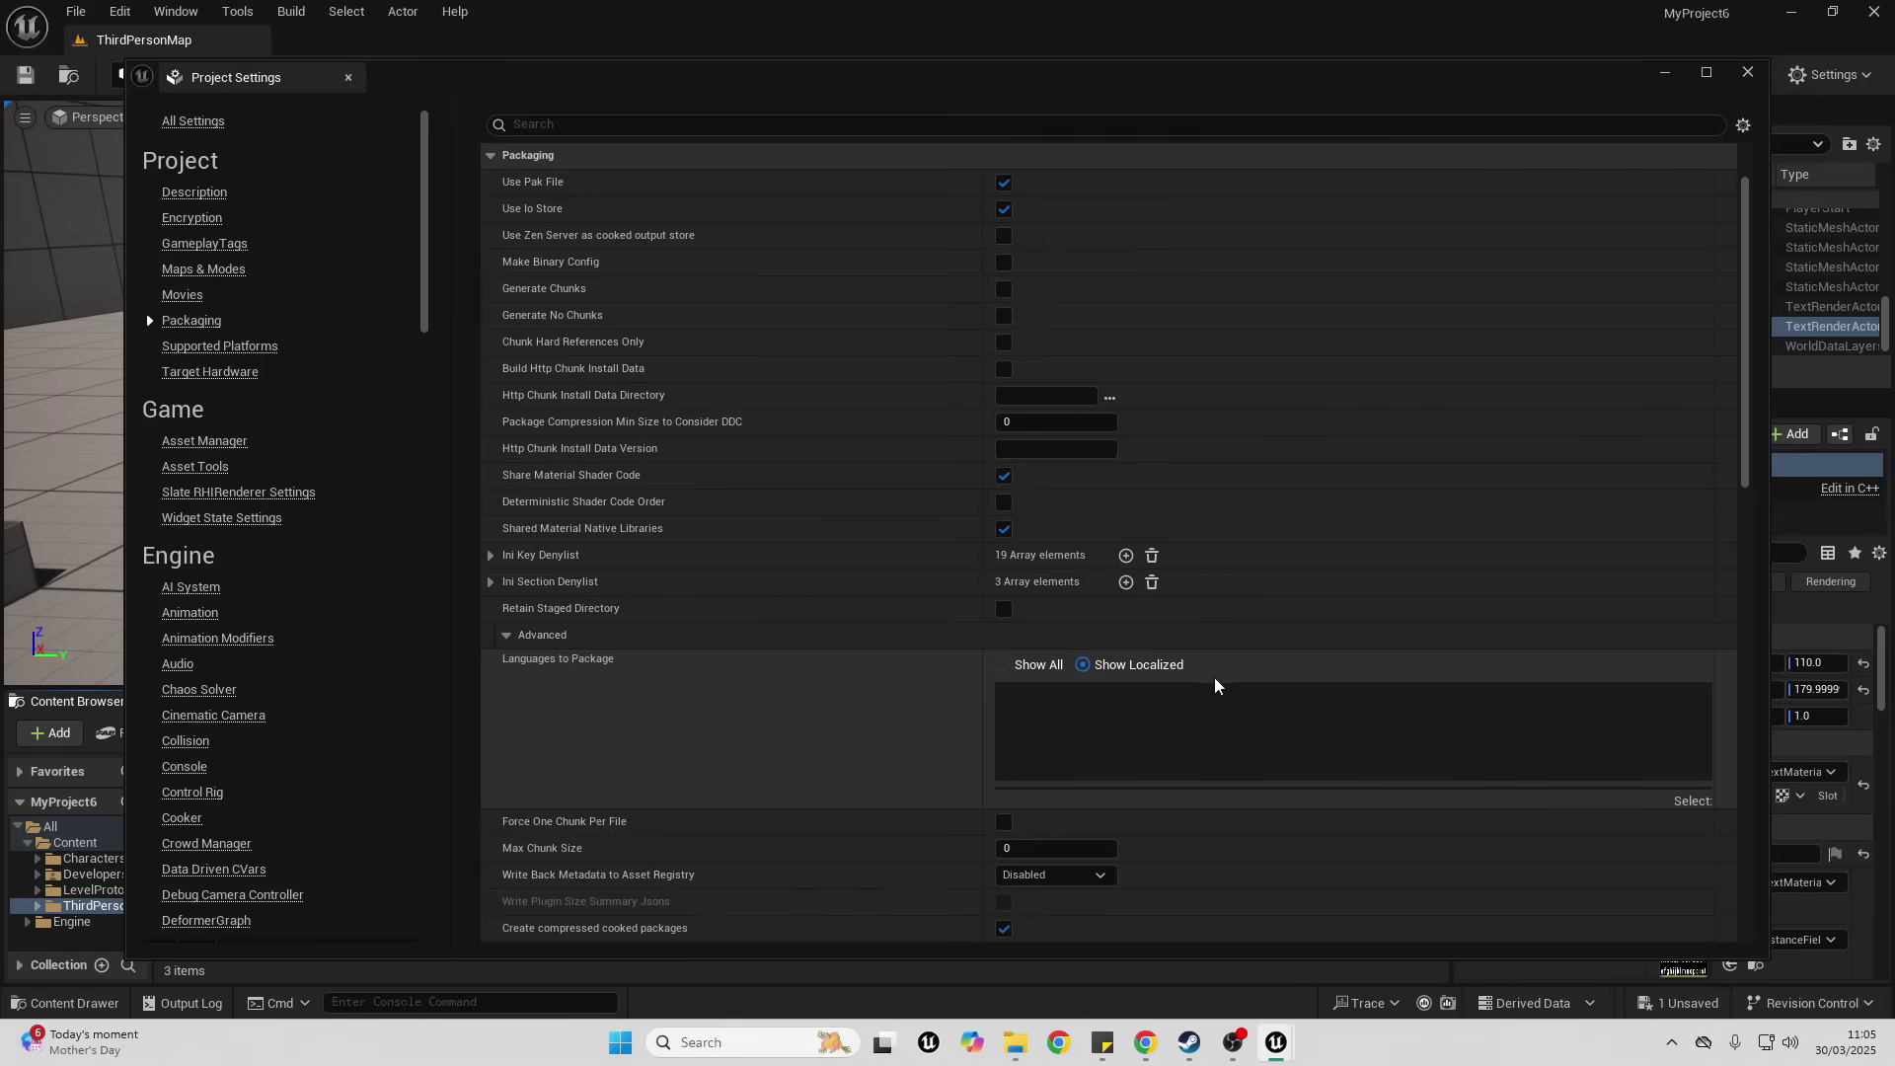
pyautogui.scroll(-5, 1274, 691)
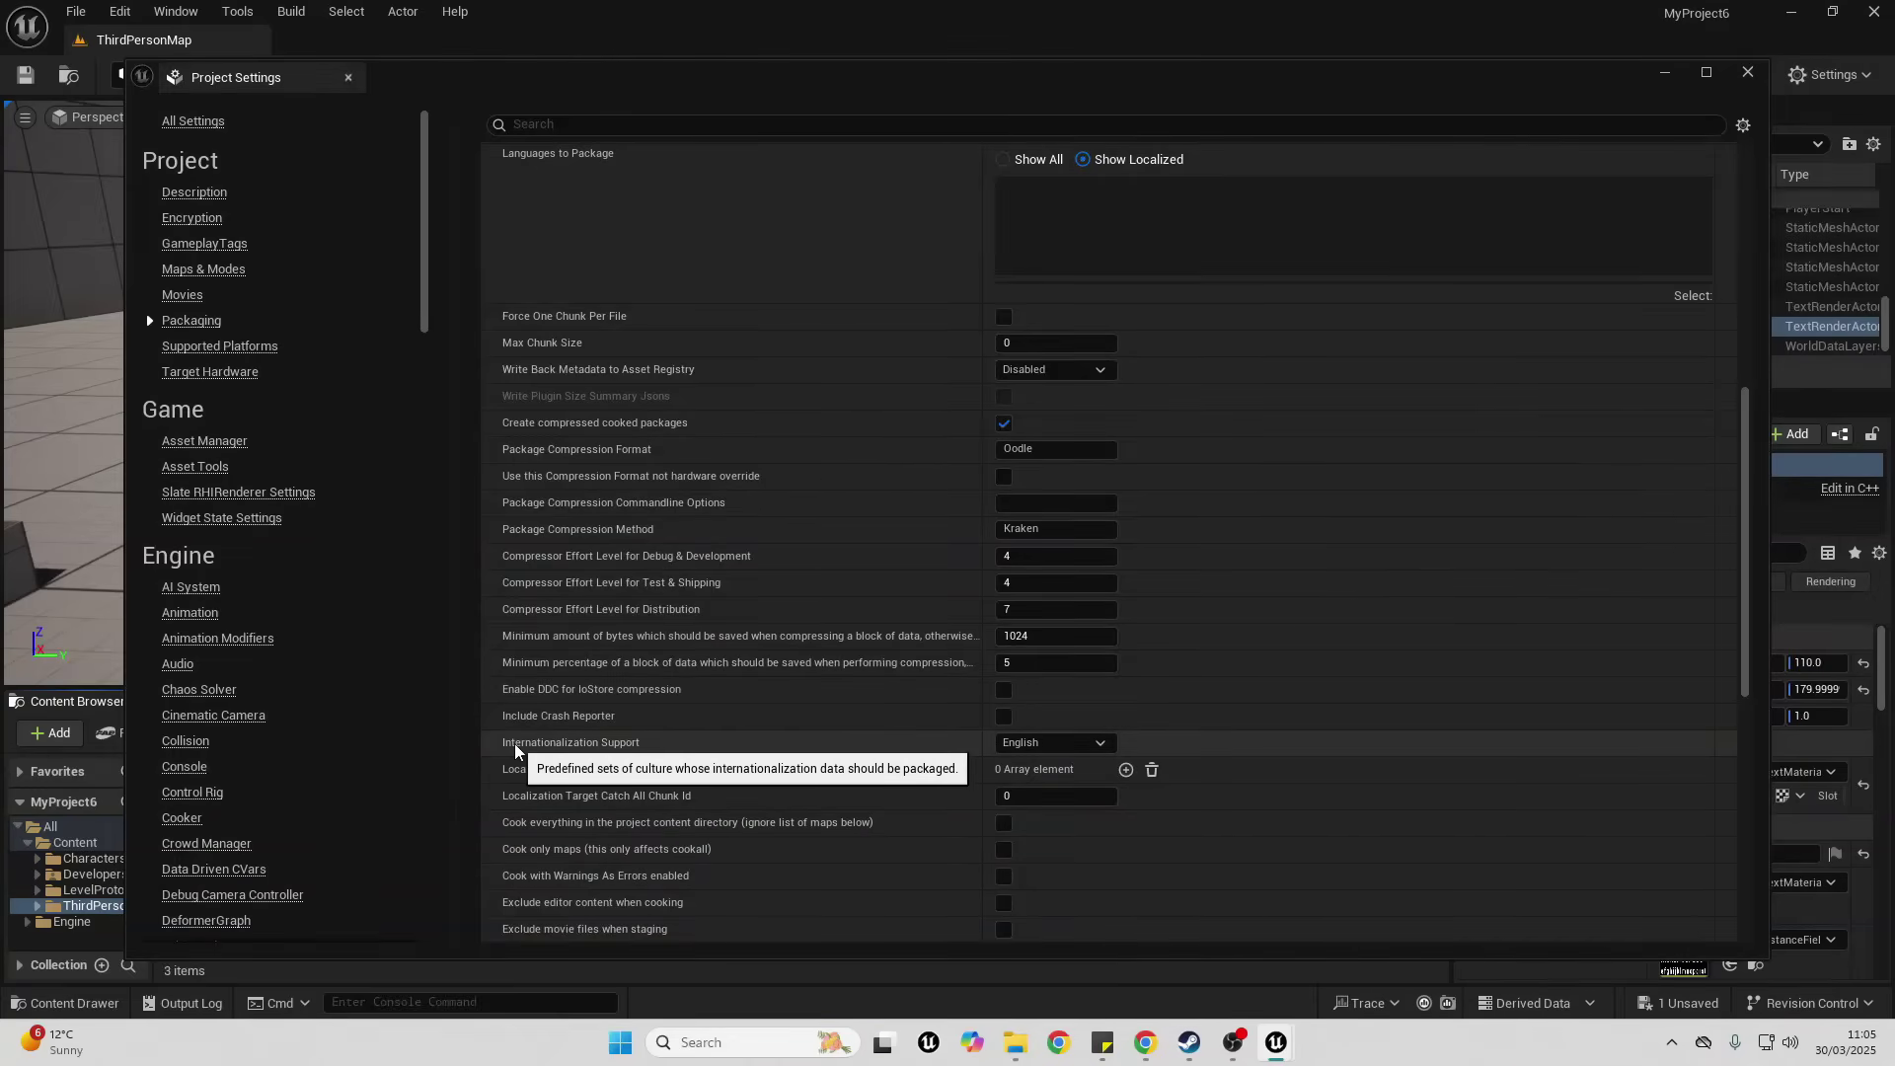
pyautogui.click(1051, 745)
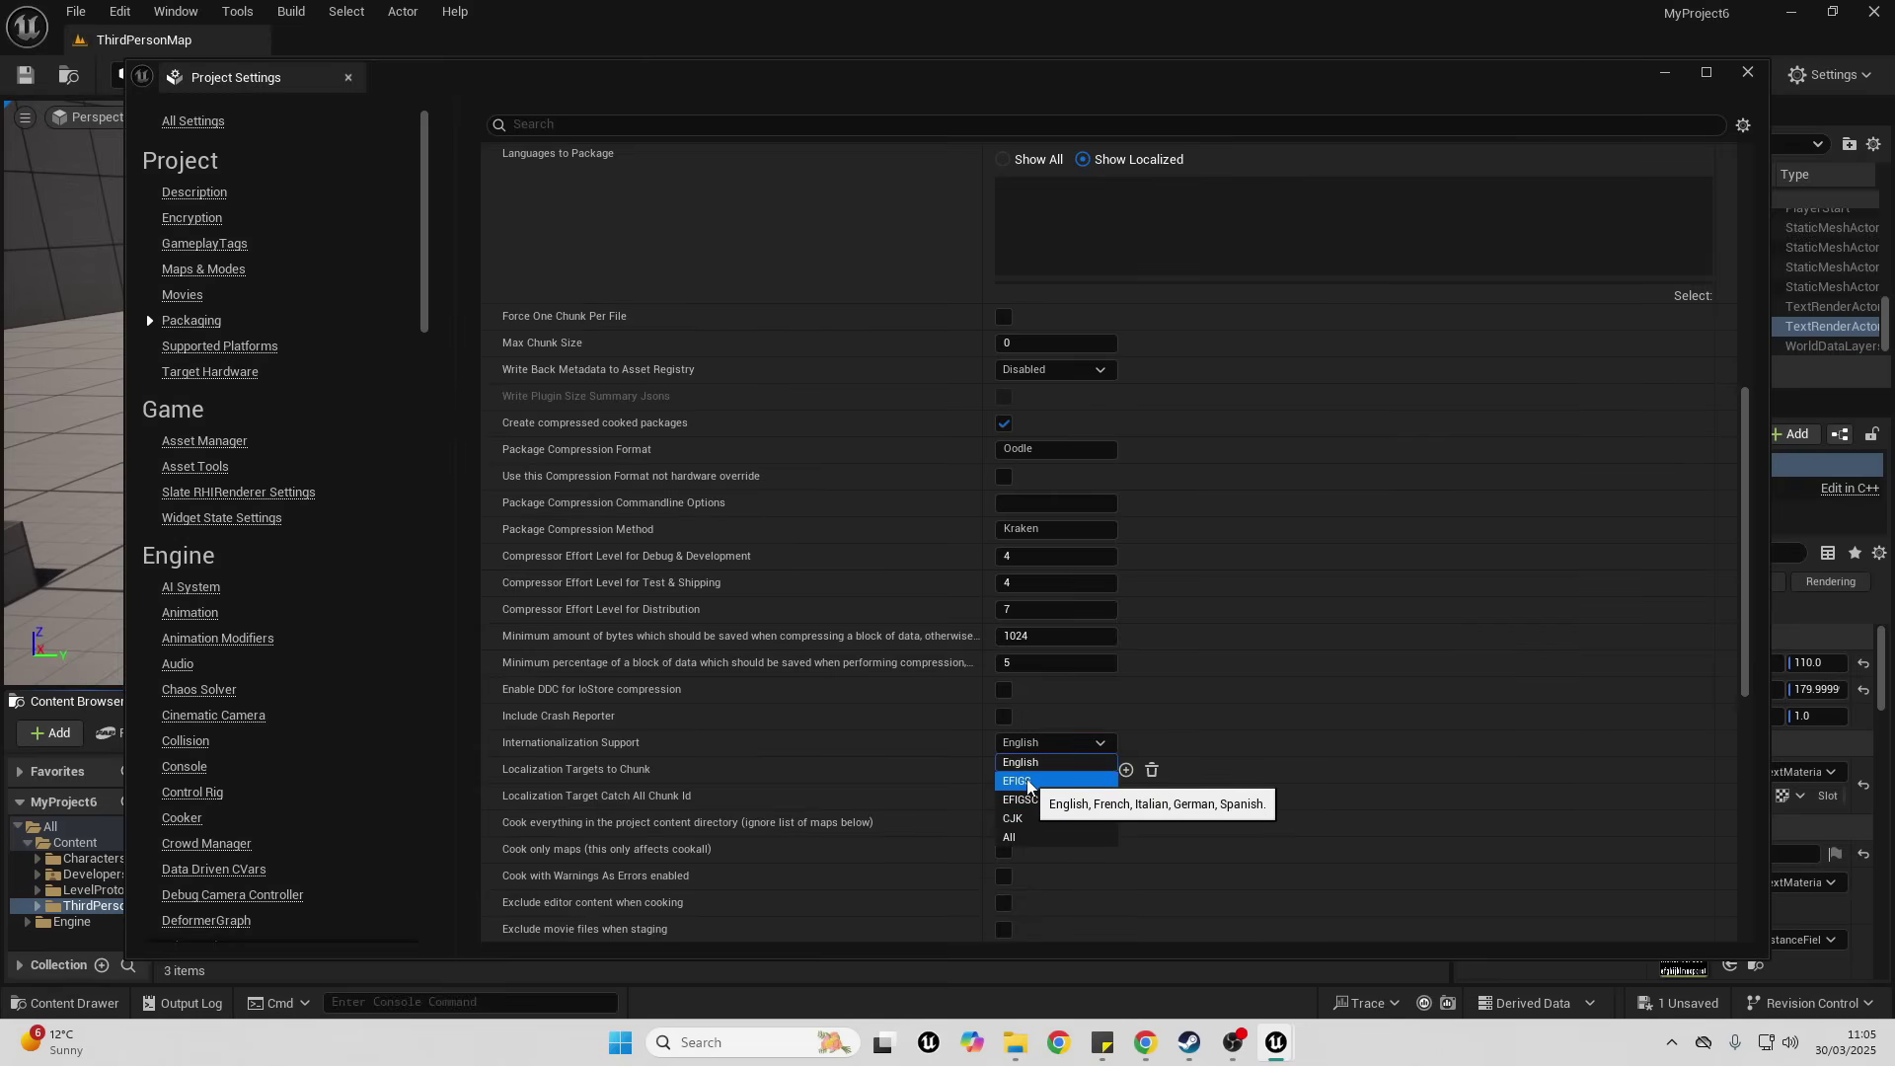
pyautogui.click(1026, 839)
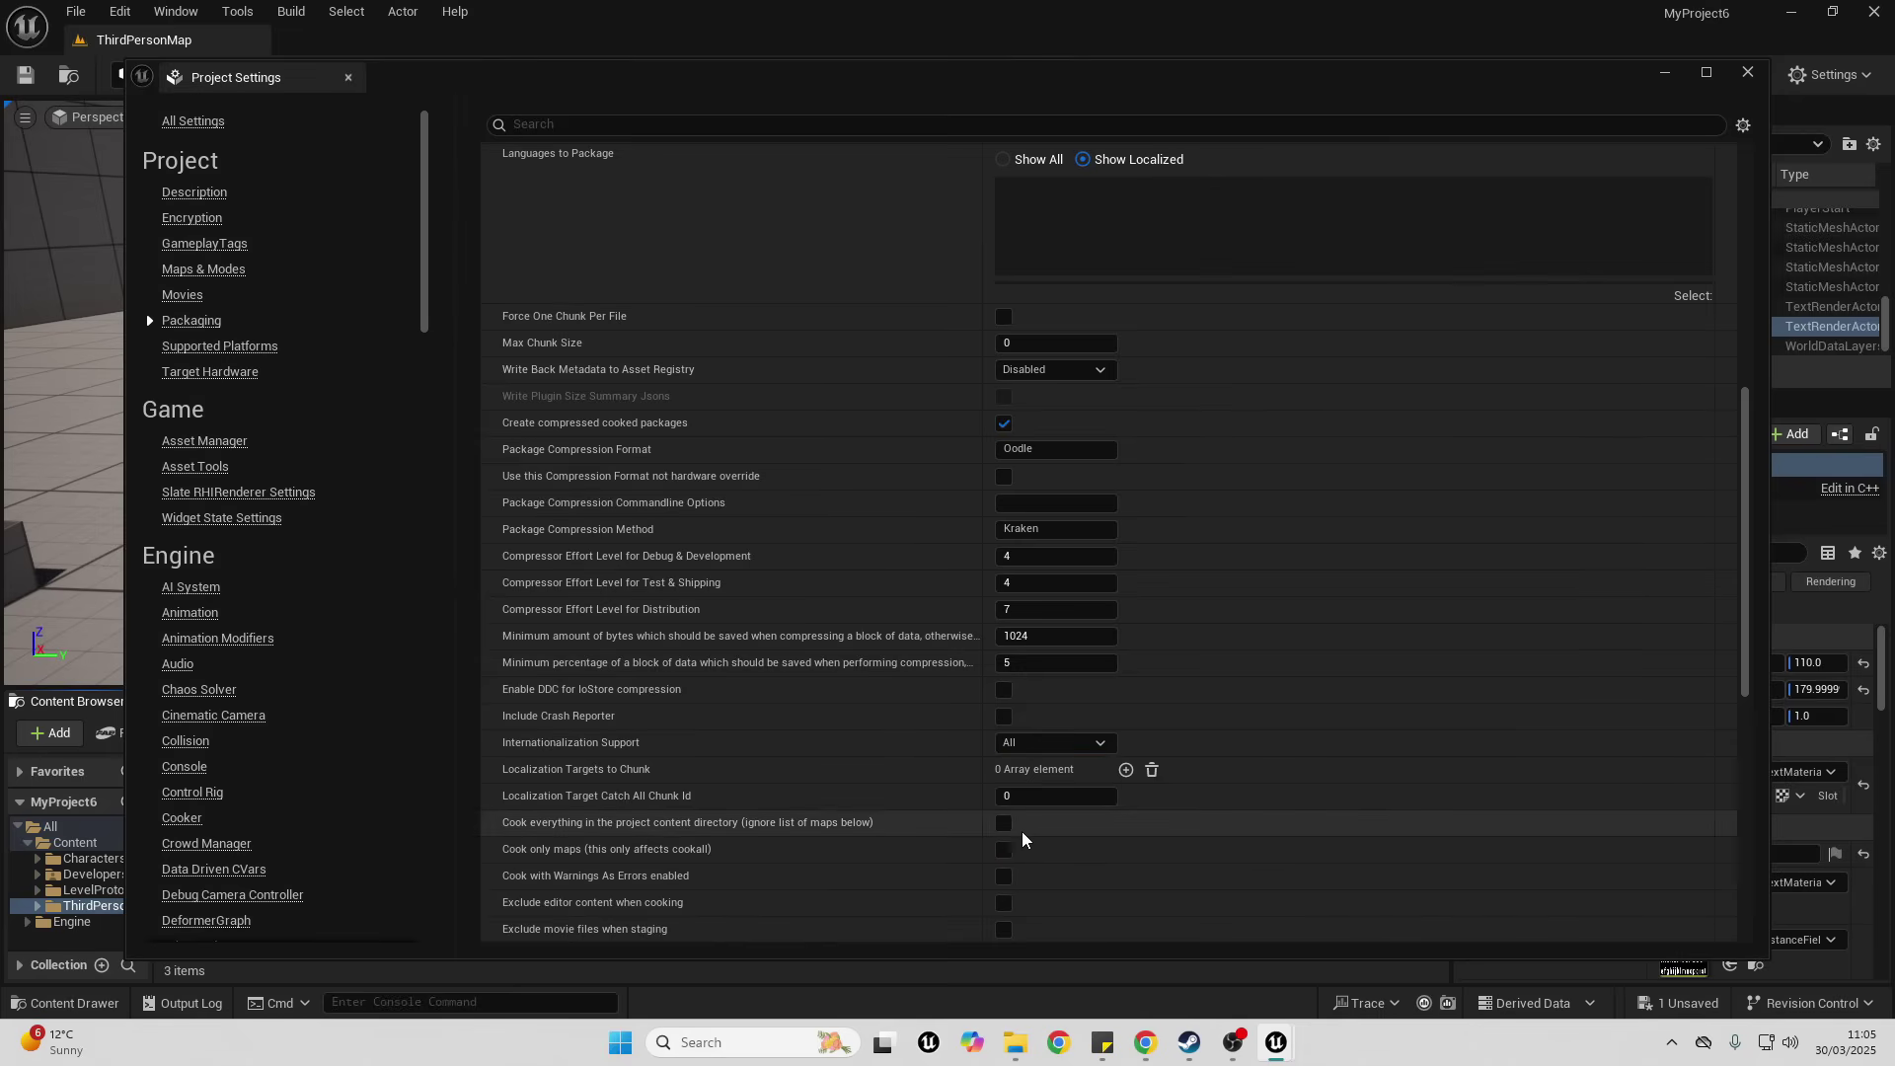
pyautogui.click(1748, 75)
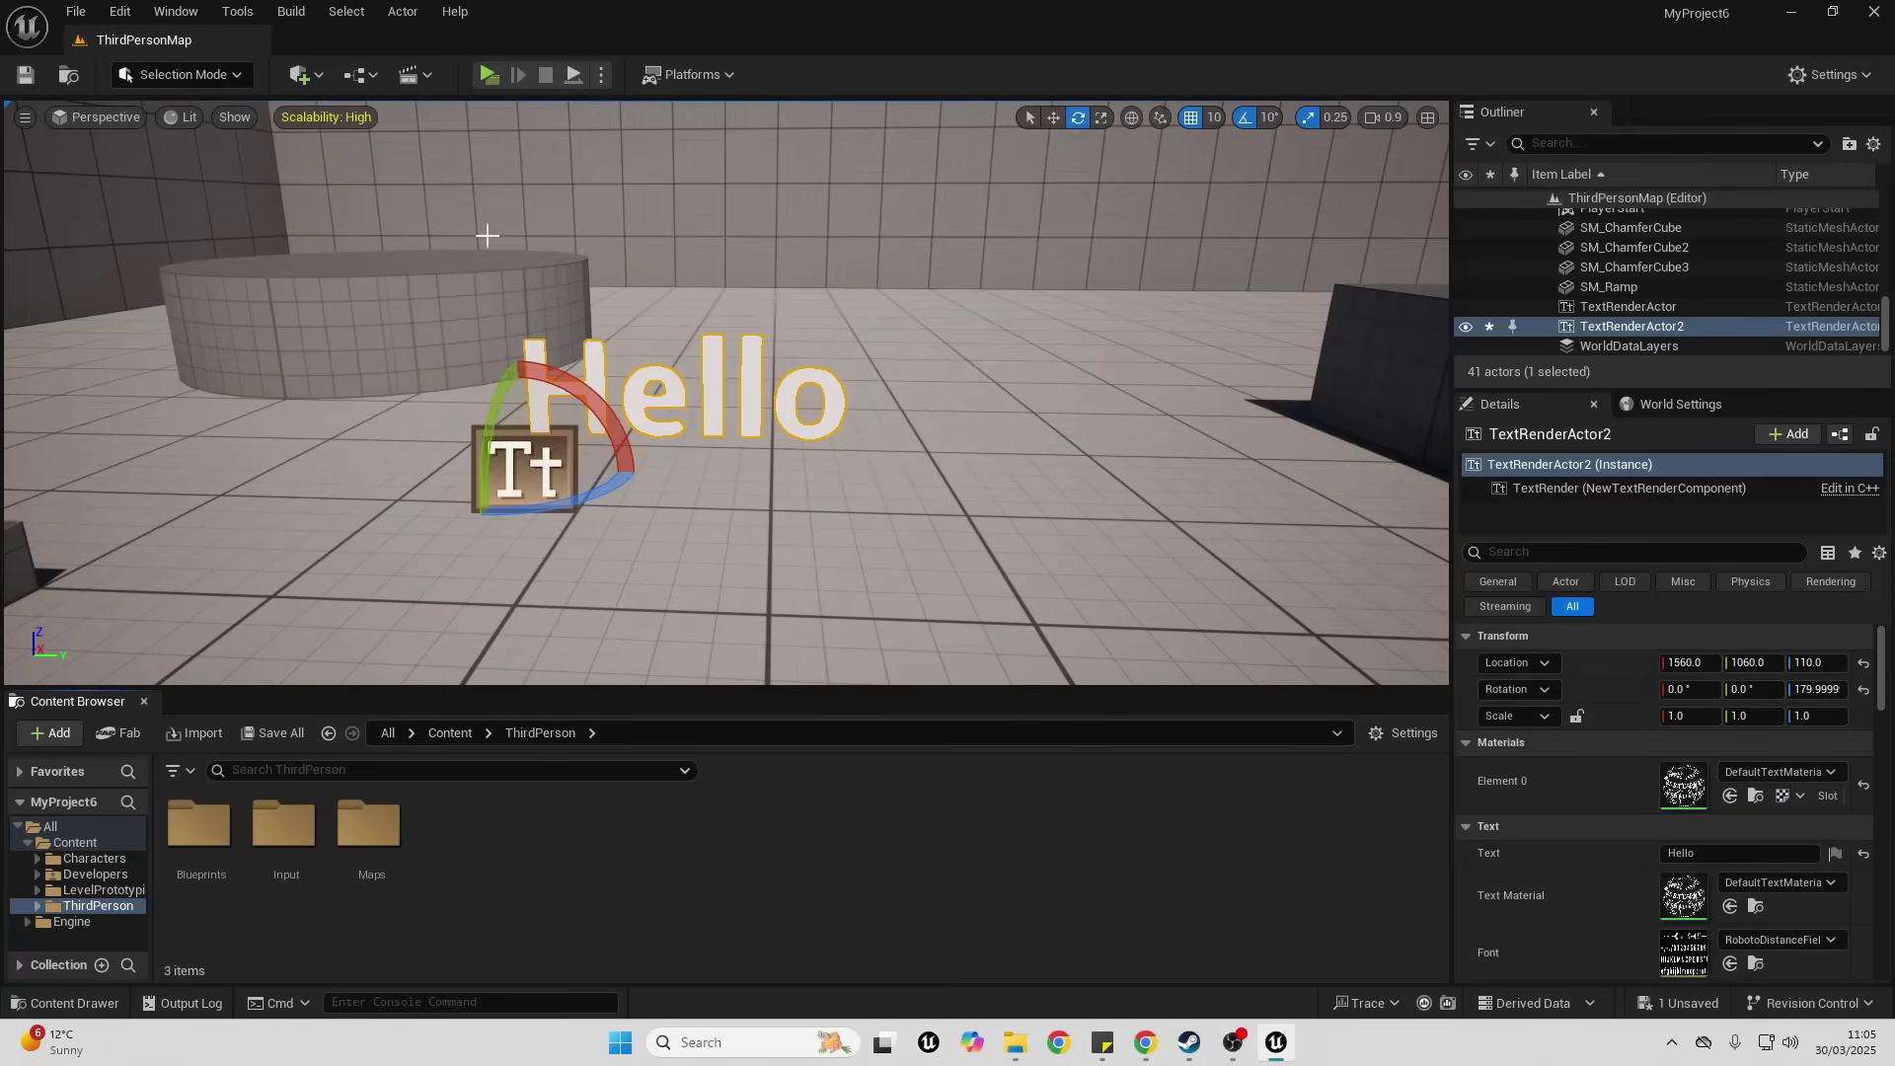
# - Open the Localization Dashboard and enable Gather from Packages for the Game target, expanding its options
pyautogui.click(245, 20)
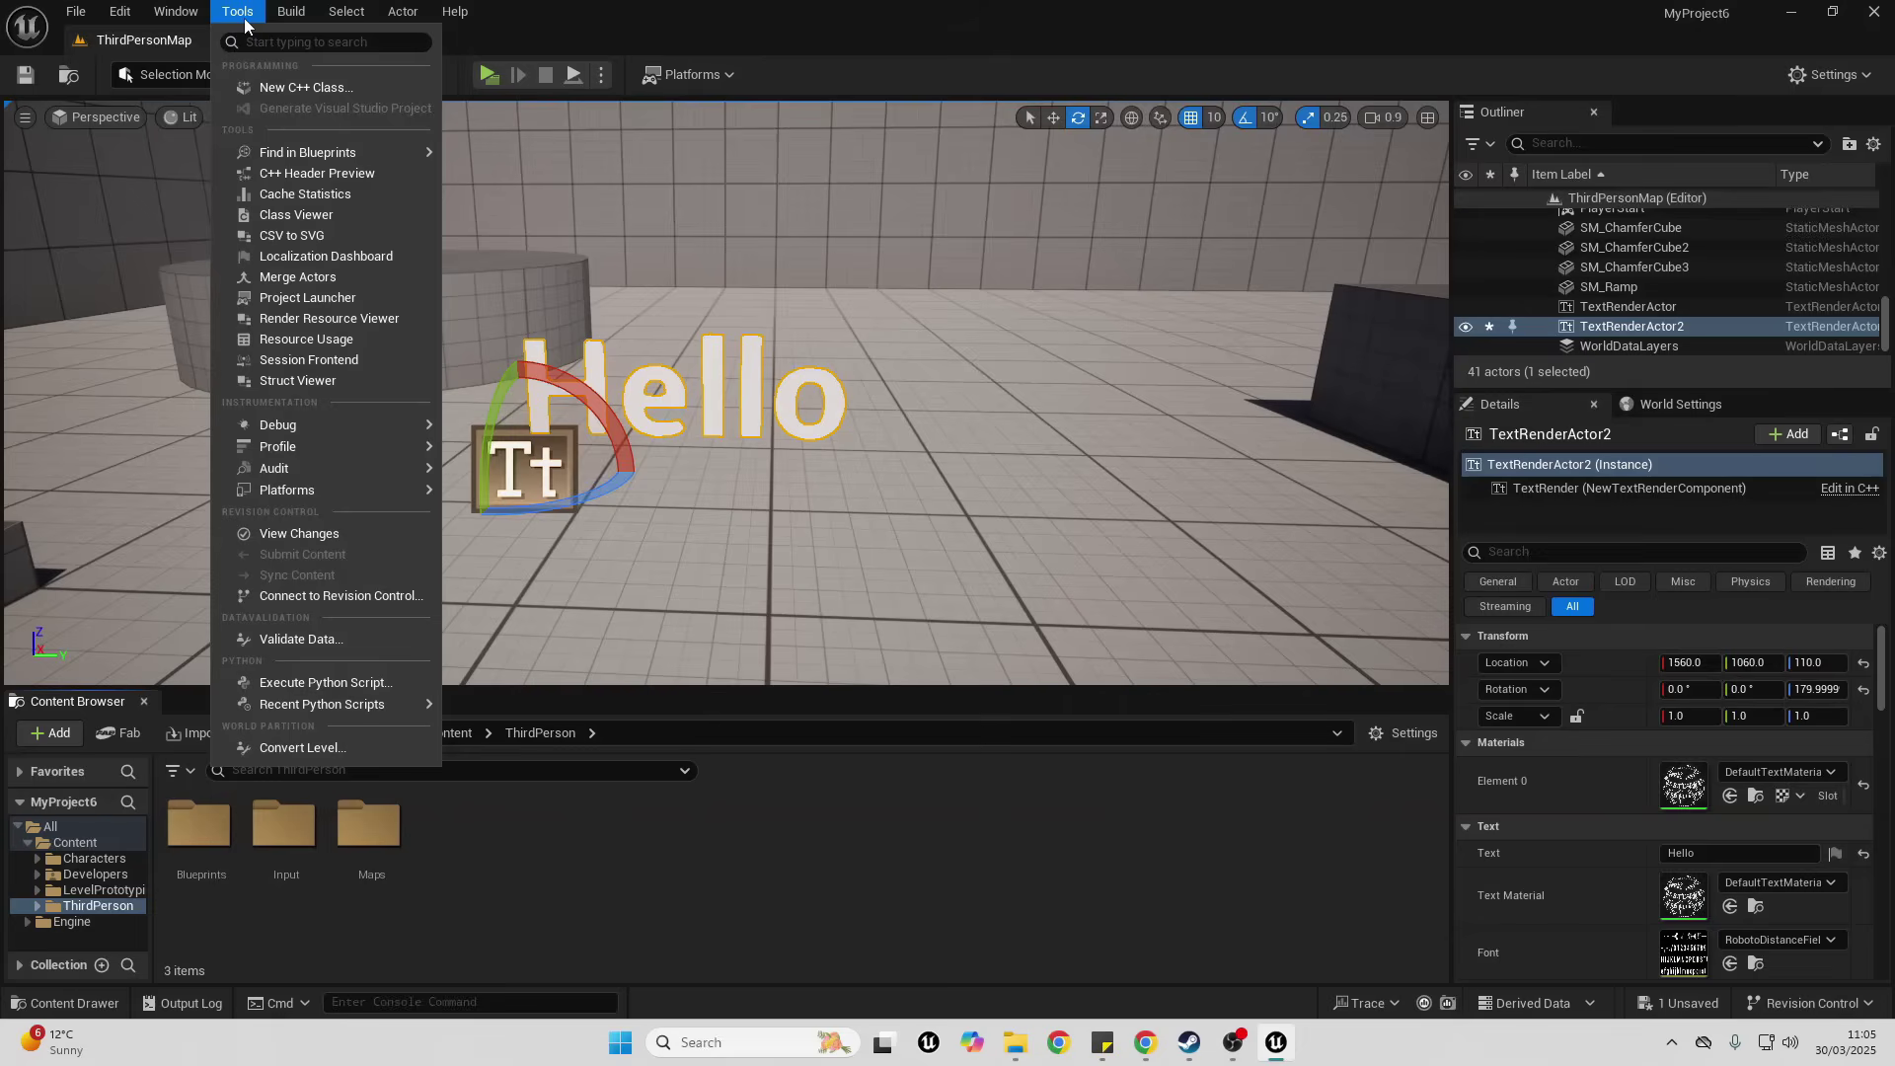
pyautogui.click(292, 257)
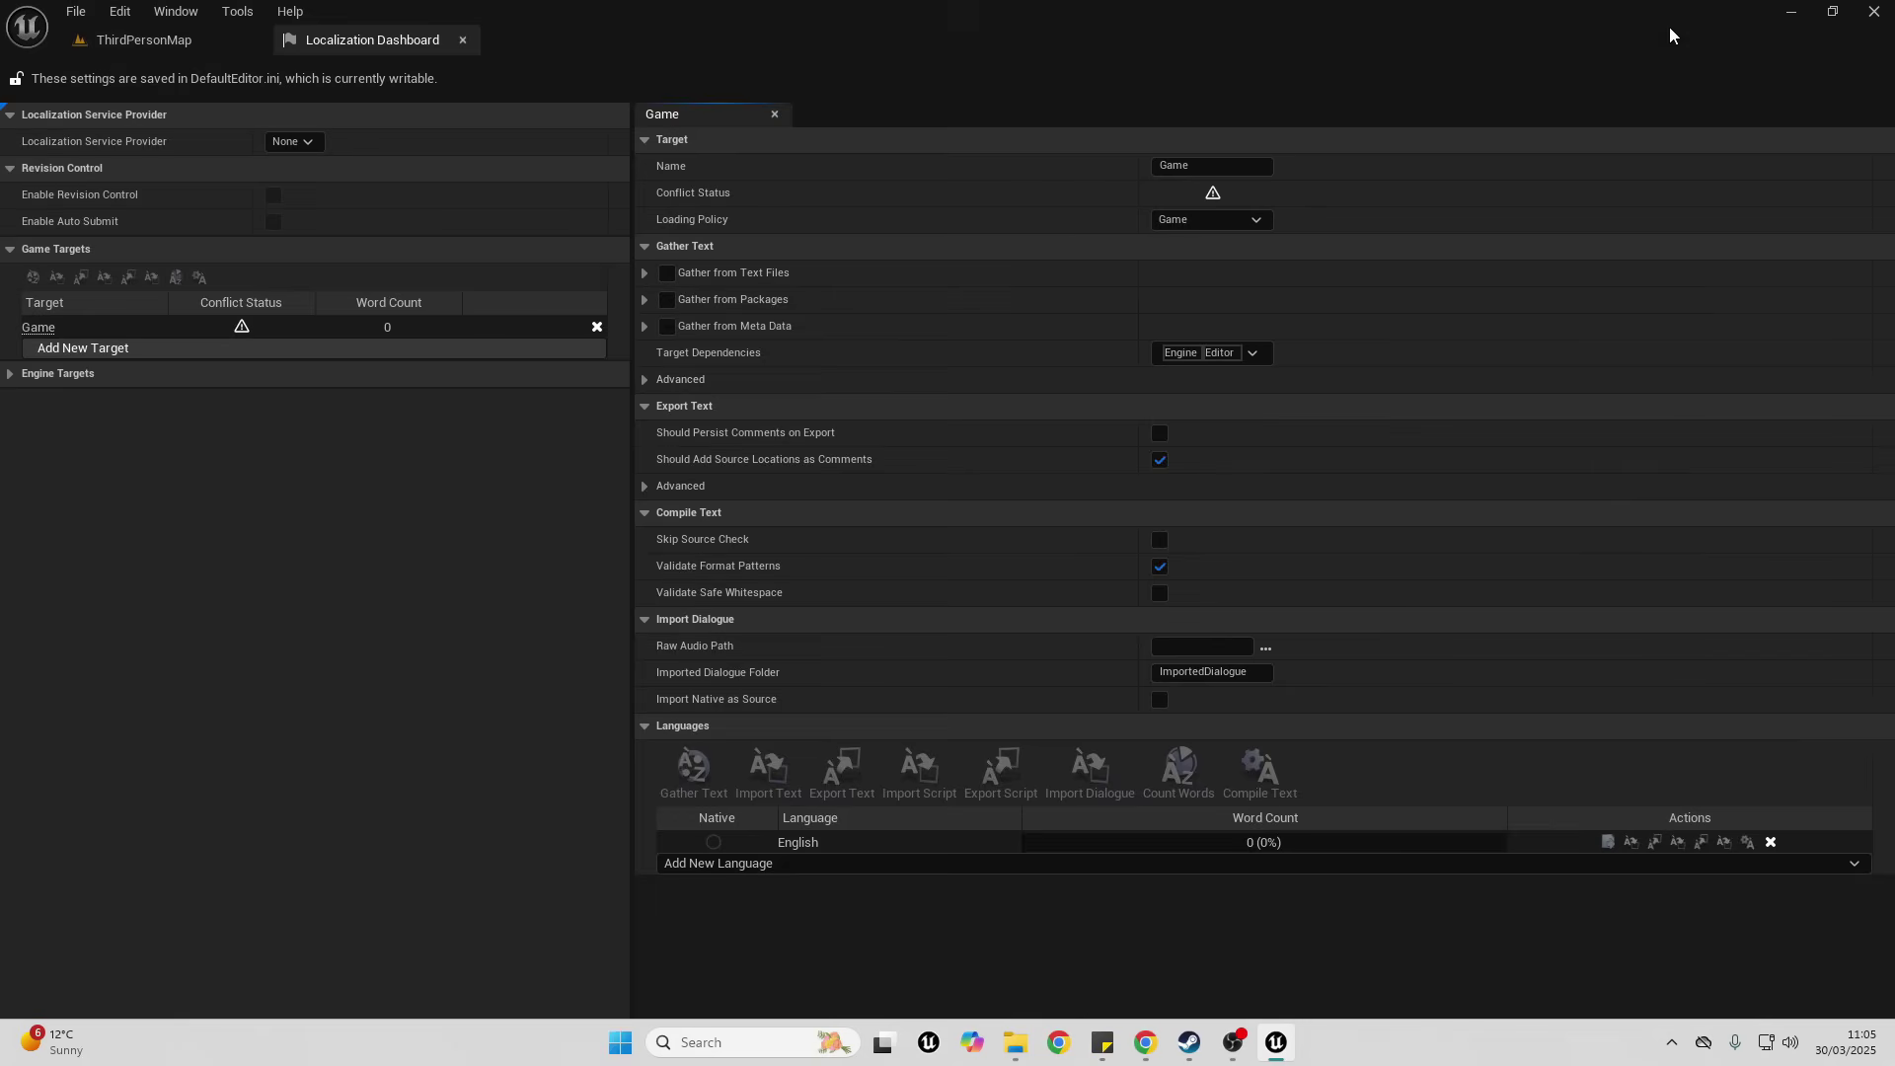
pyautogui.click(667, 301)
pyautogui.click(643, 300)
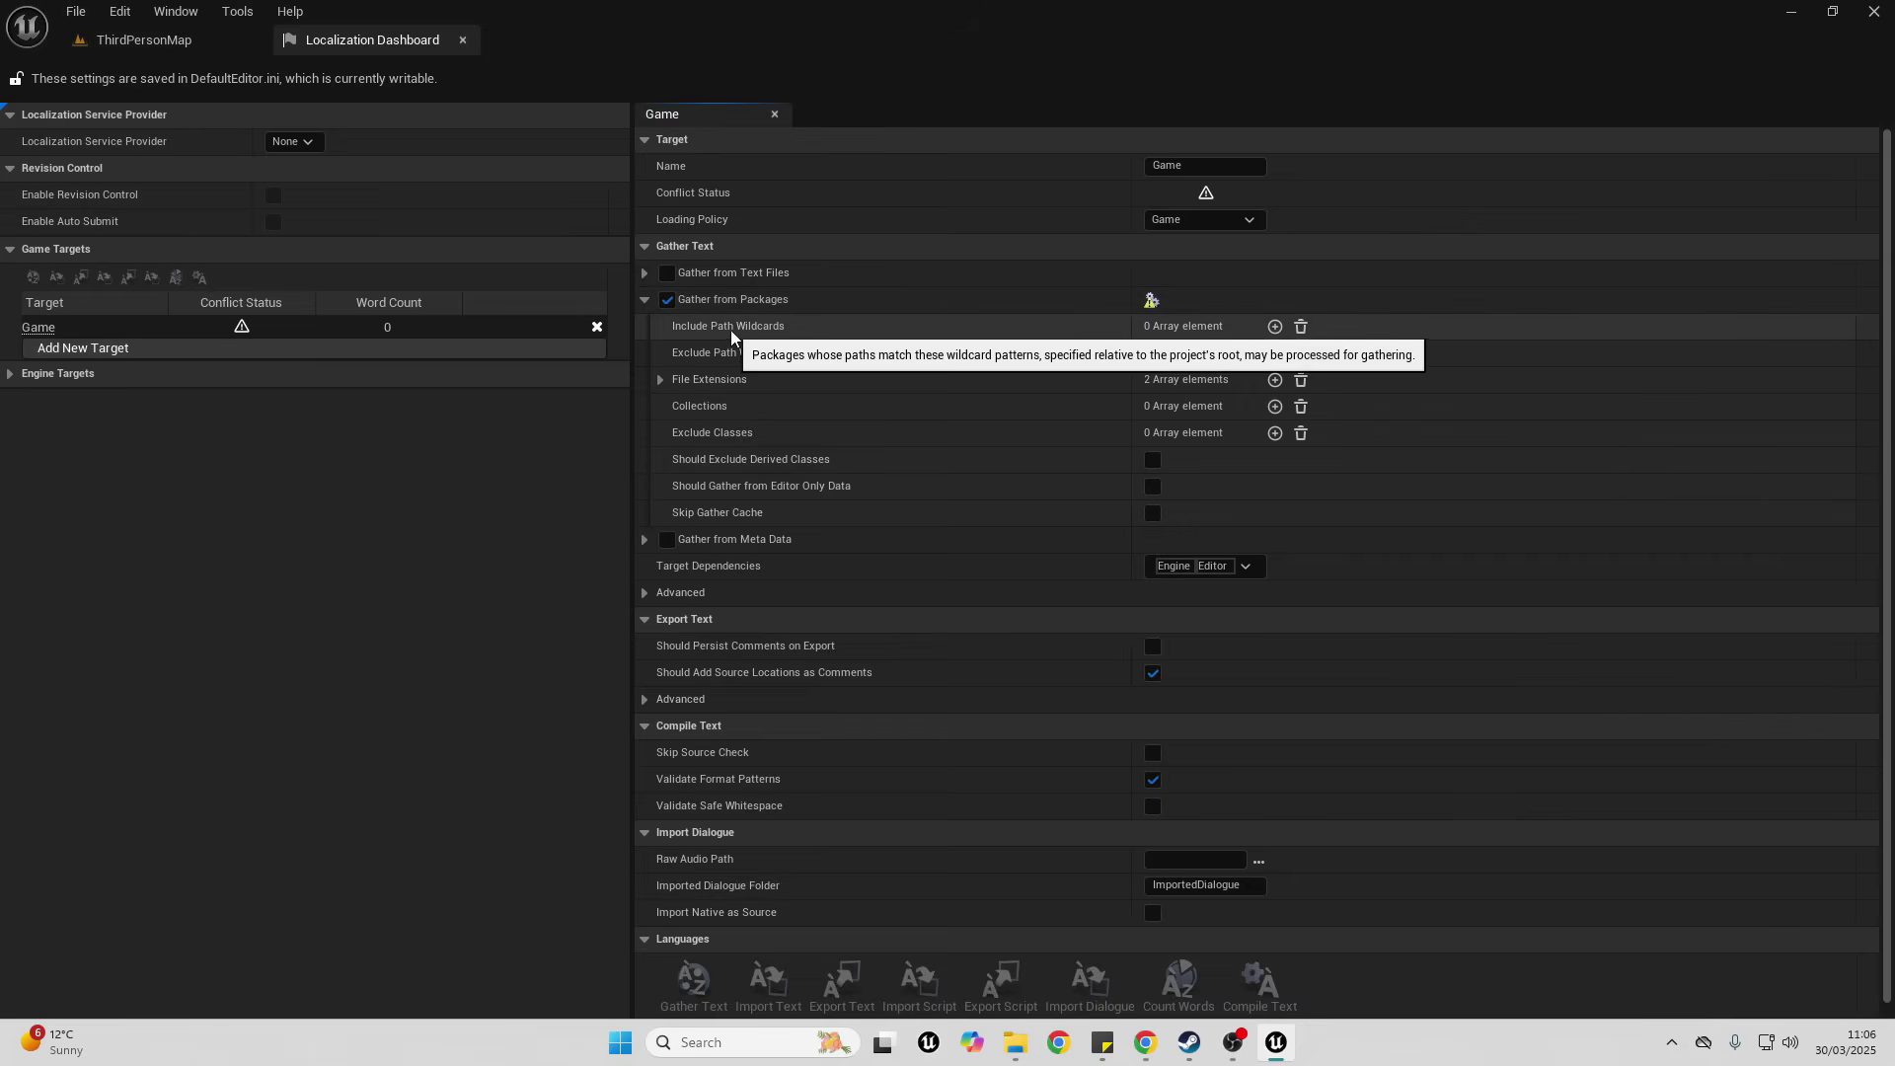
# - Add an Include Path Wildcards entry under Gather from Packages that points to the project's Content folder
pyautogui.click(1275, 326)
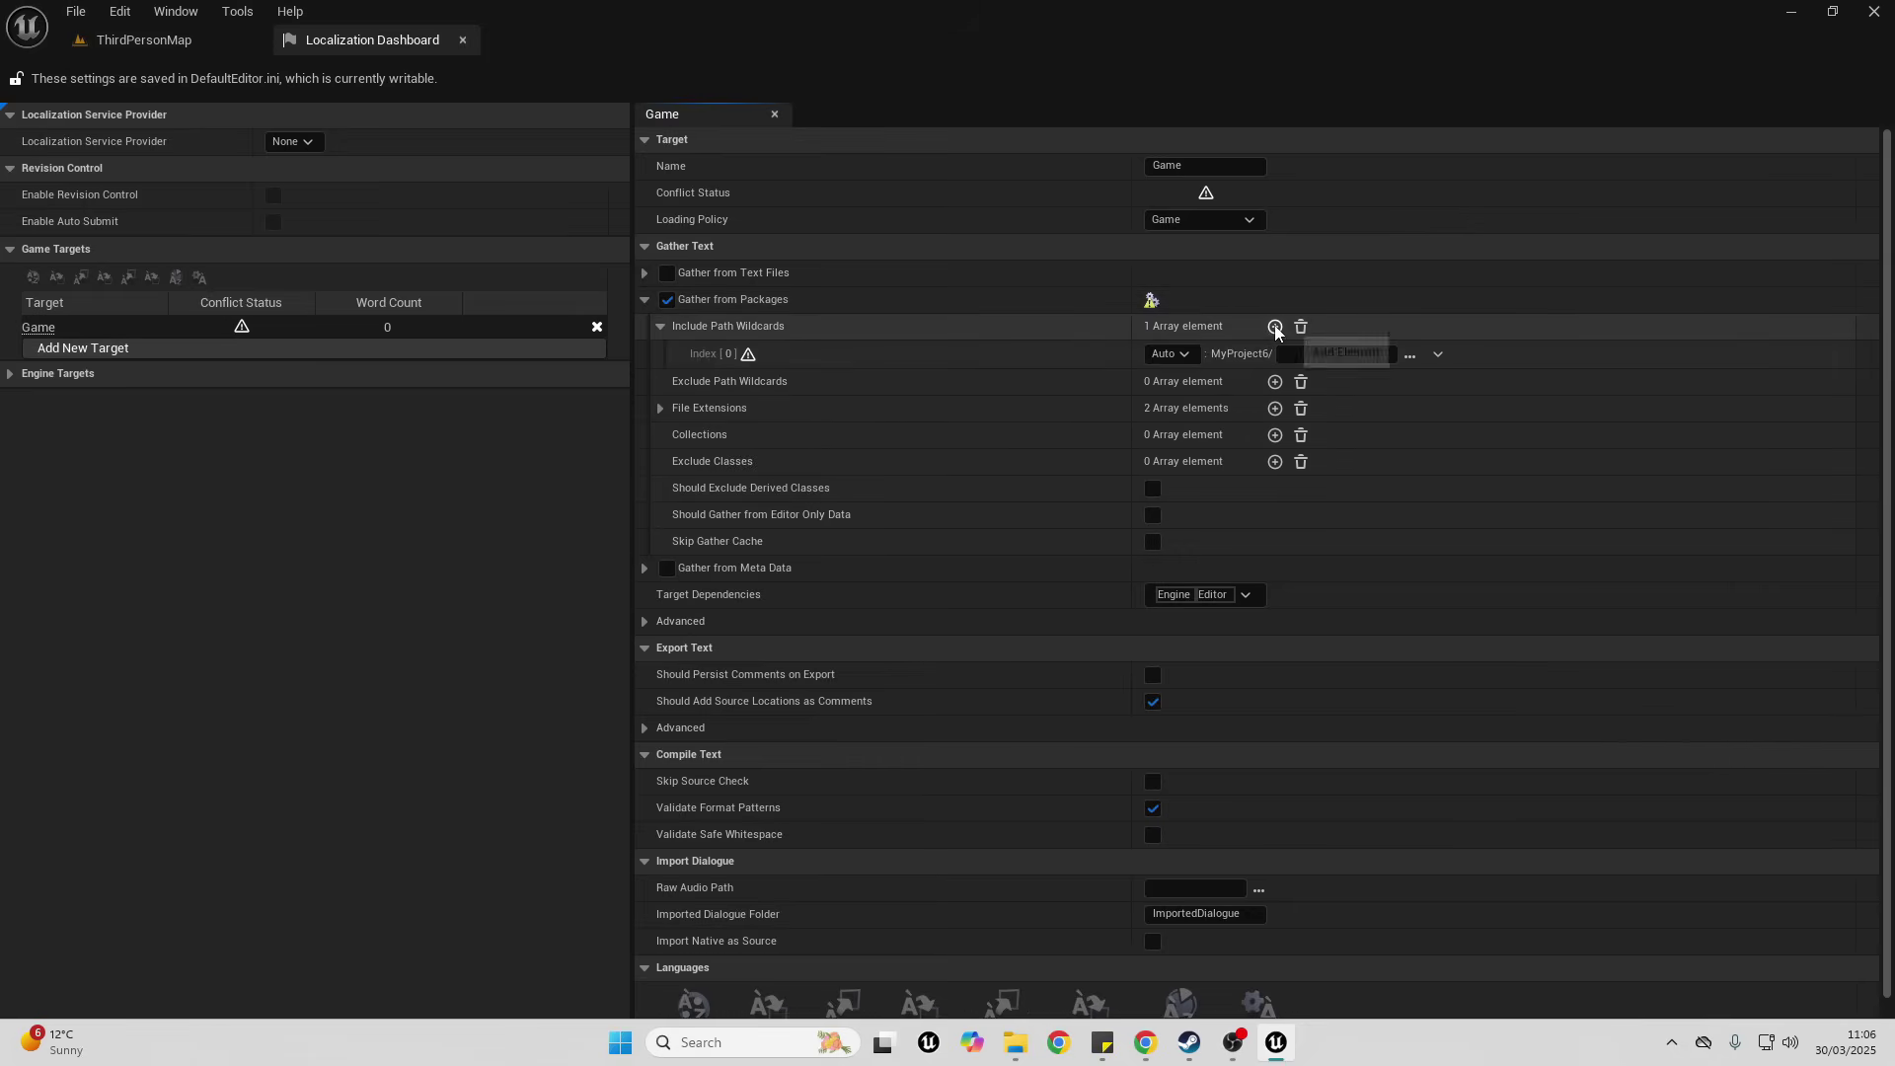
pyautogui.click(1409, 358)
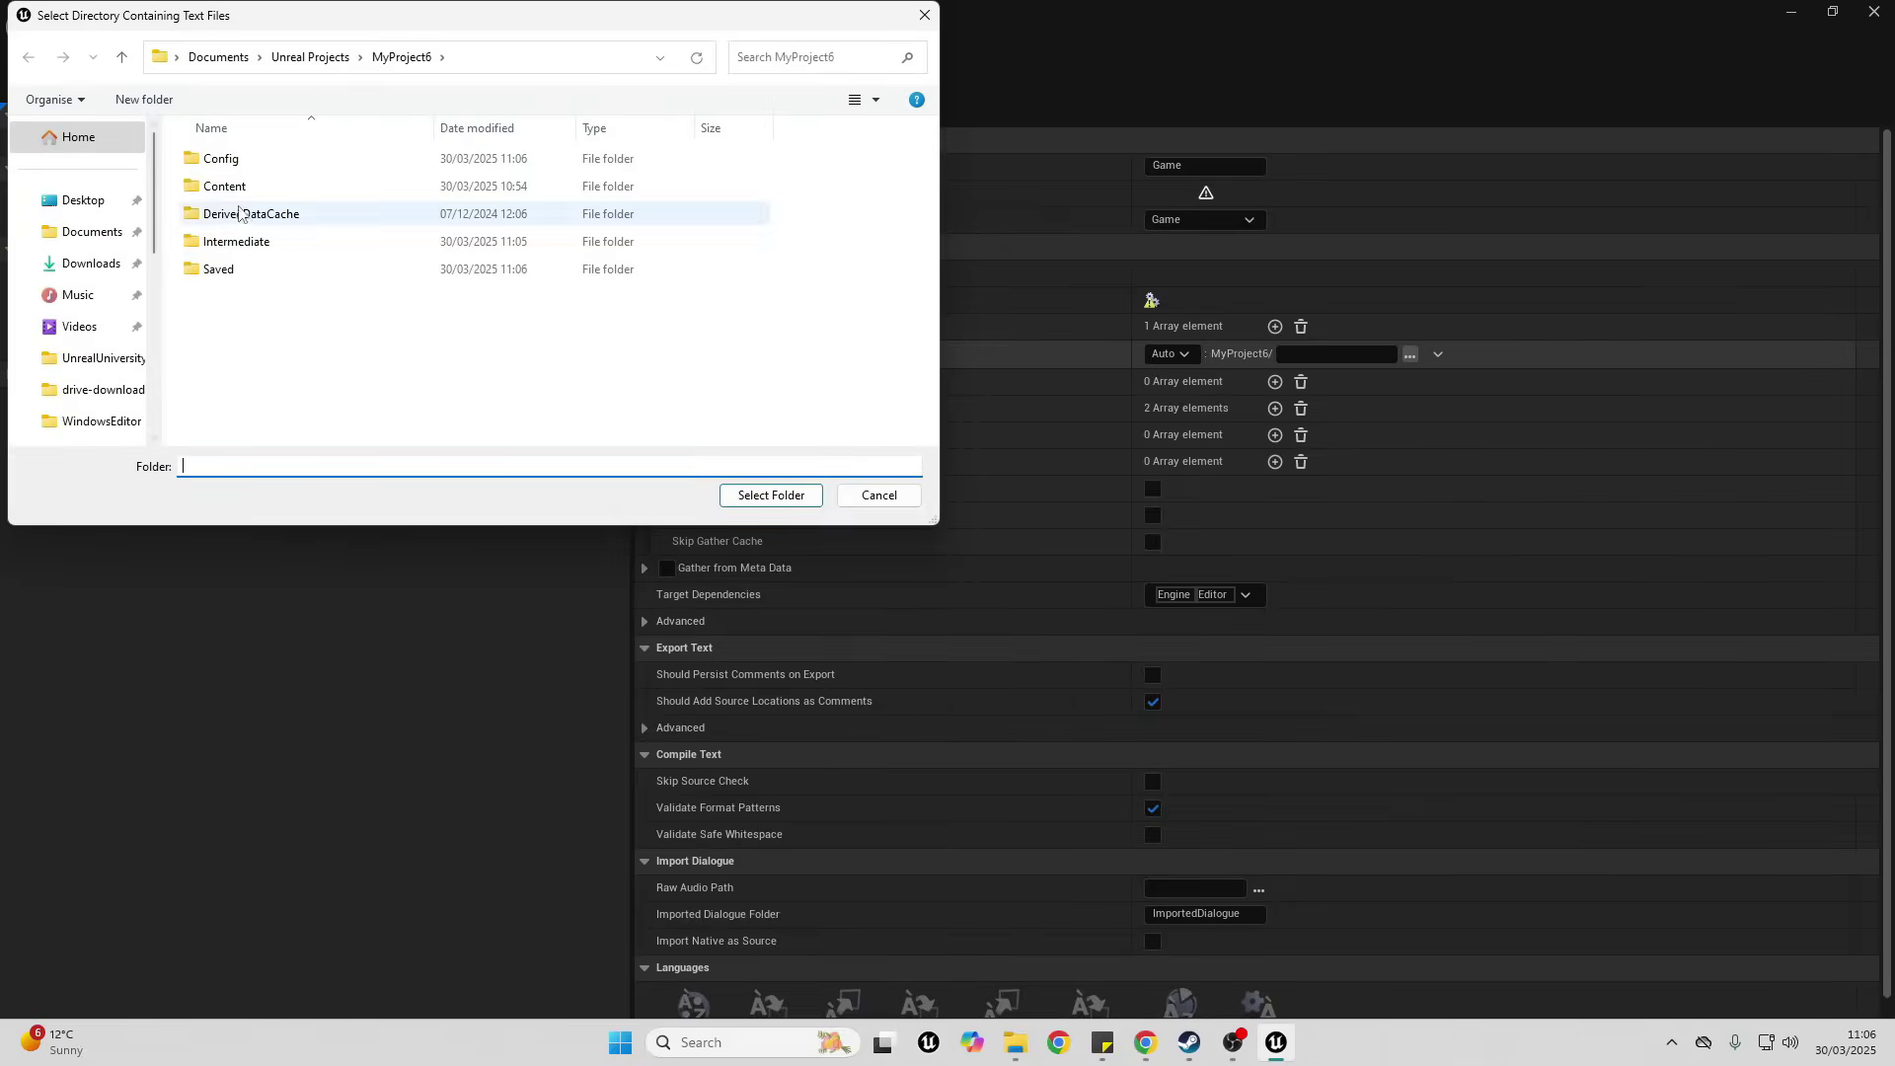
pyautogui.click(256, 185)
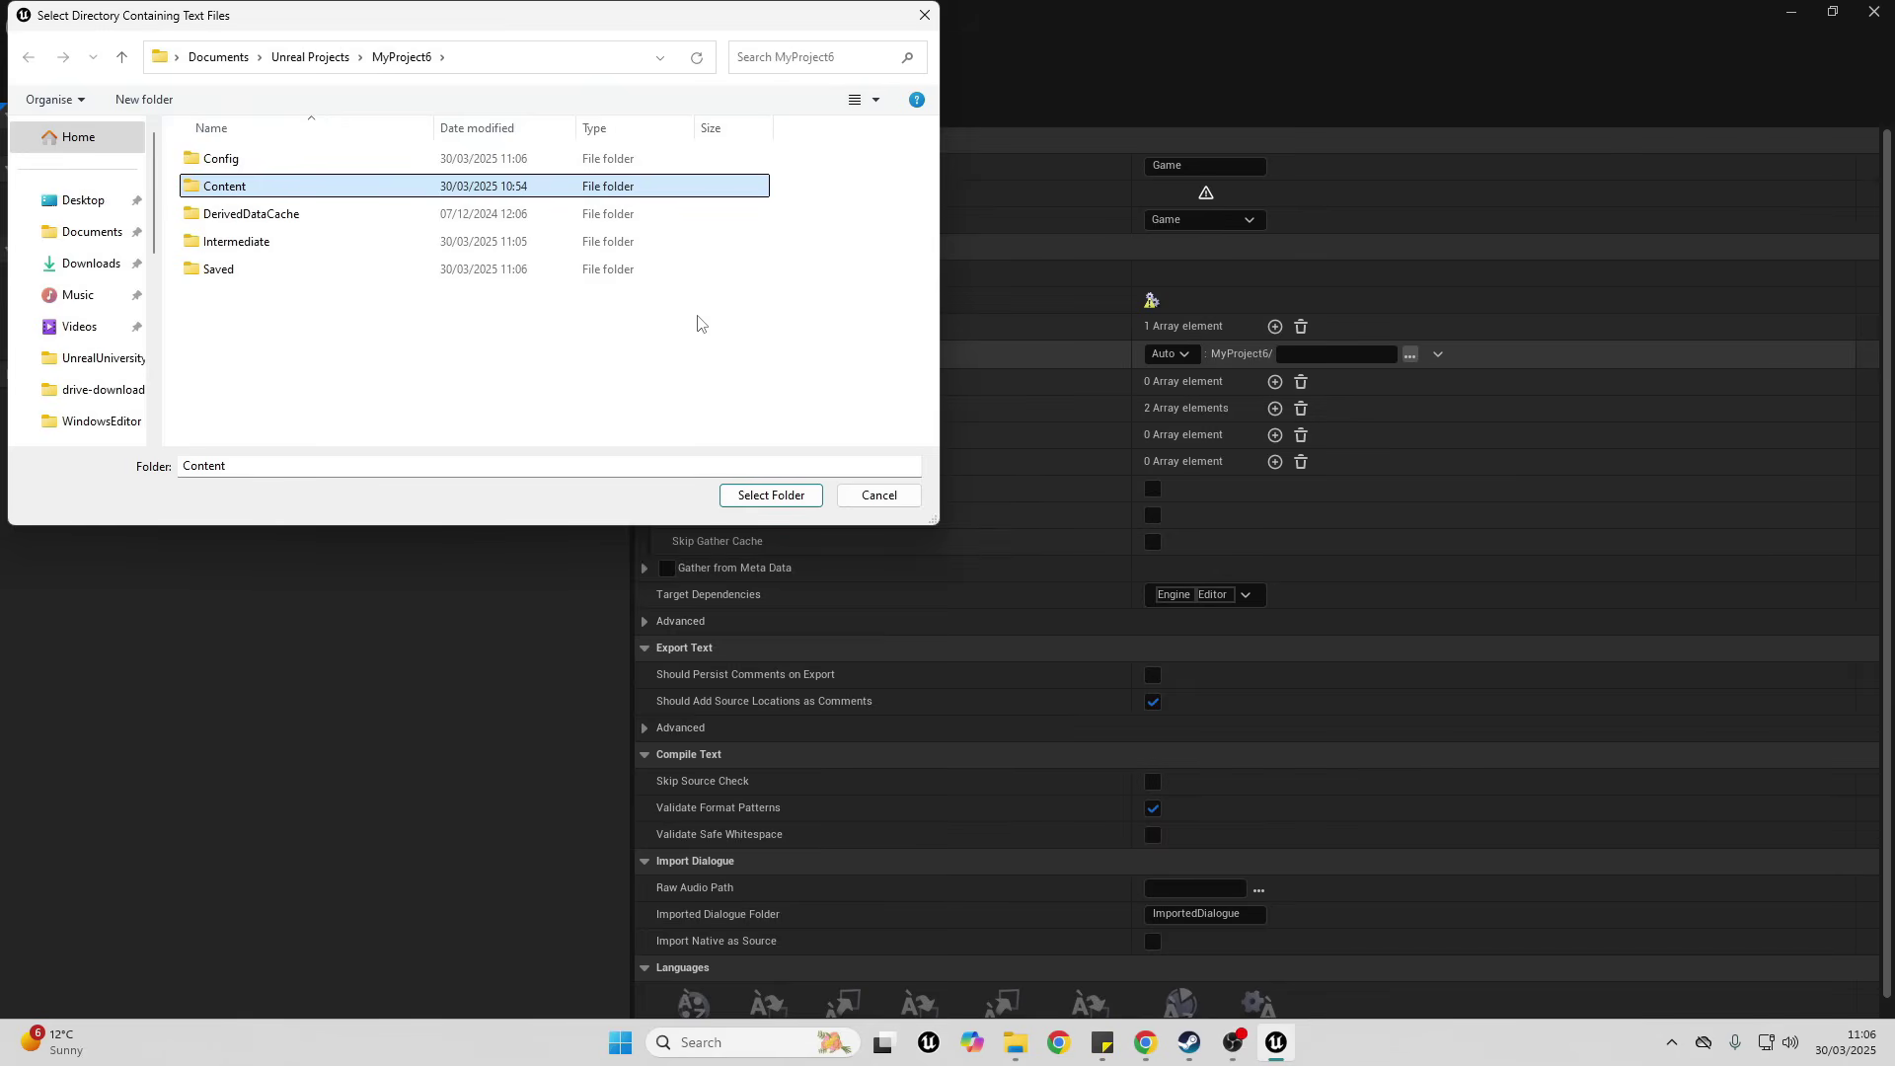
pyautogui.click(774, 497)
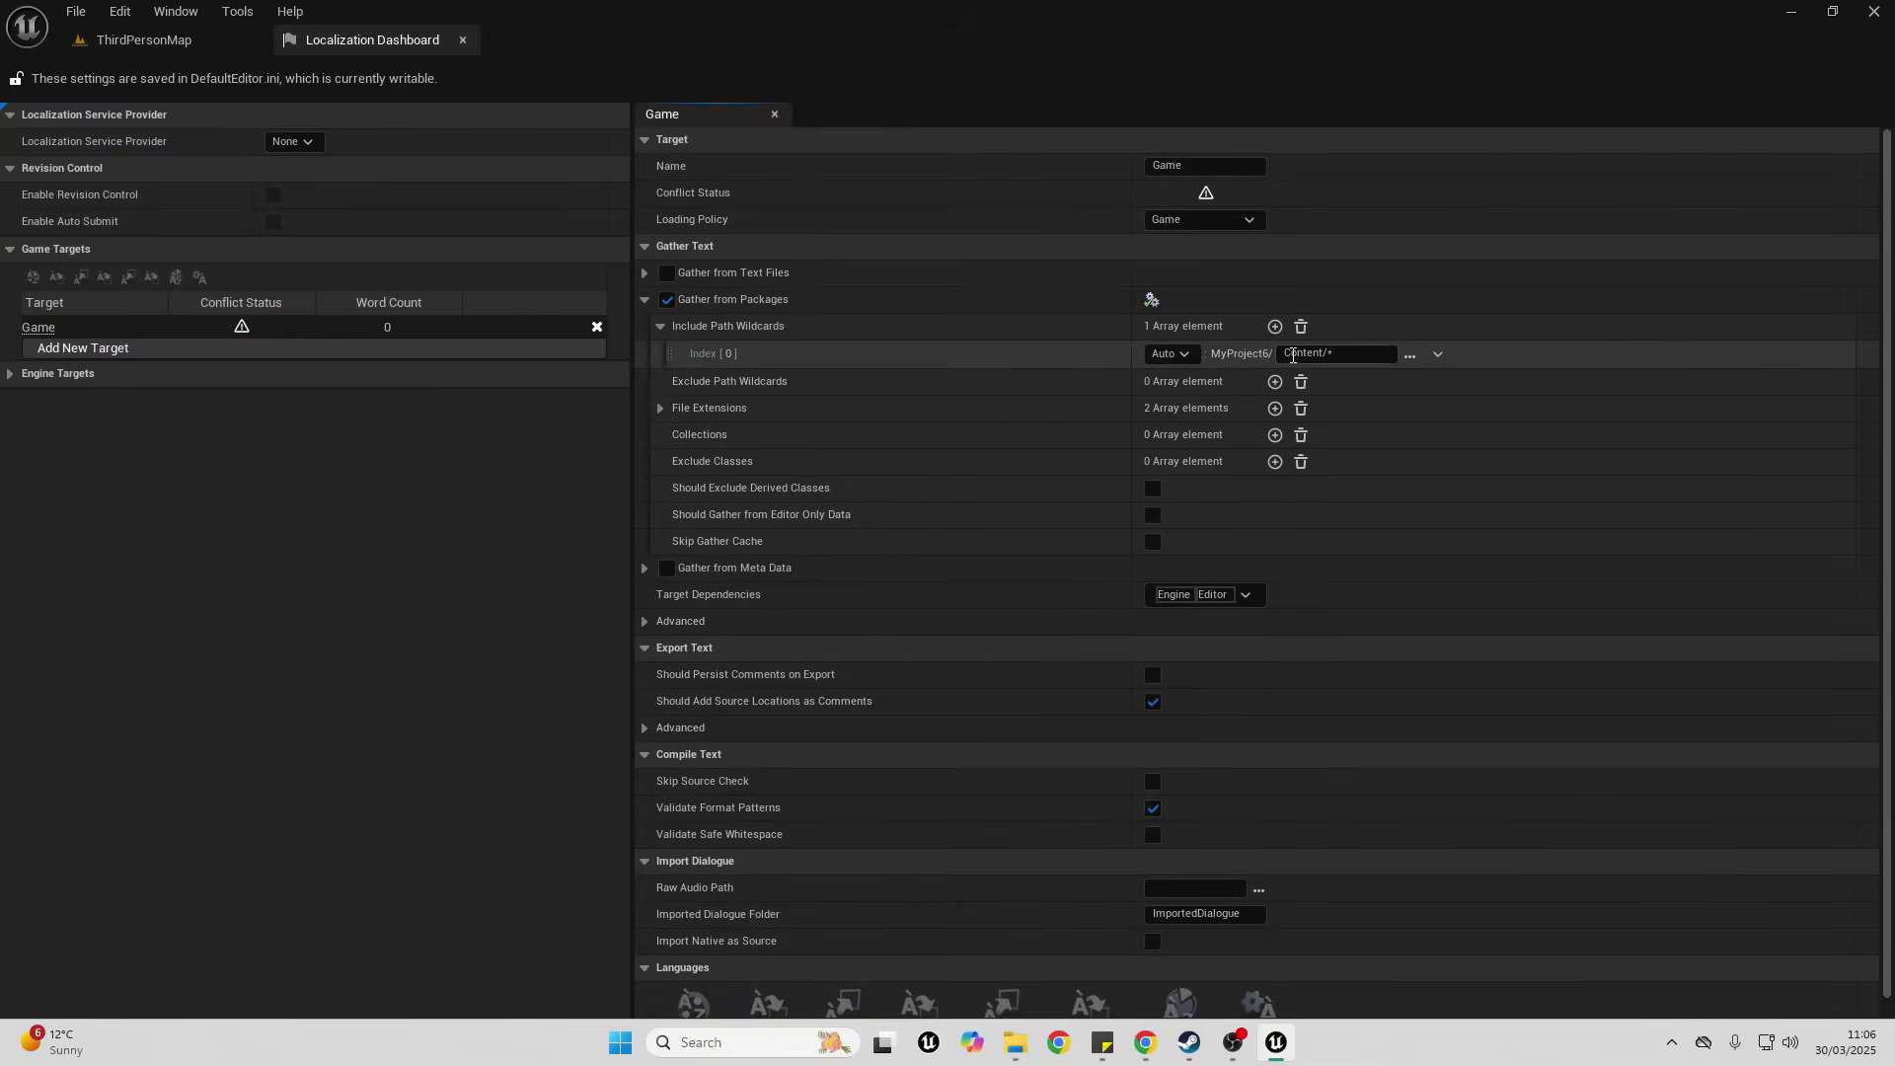
pyautogui.scroll(-2, 1259, 534)
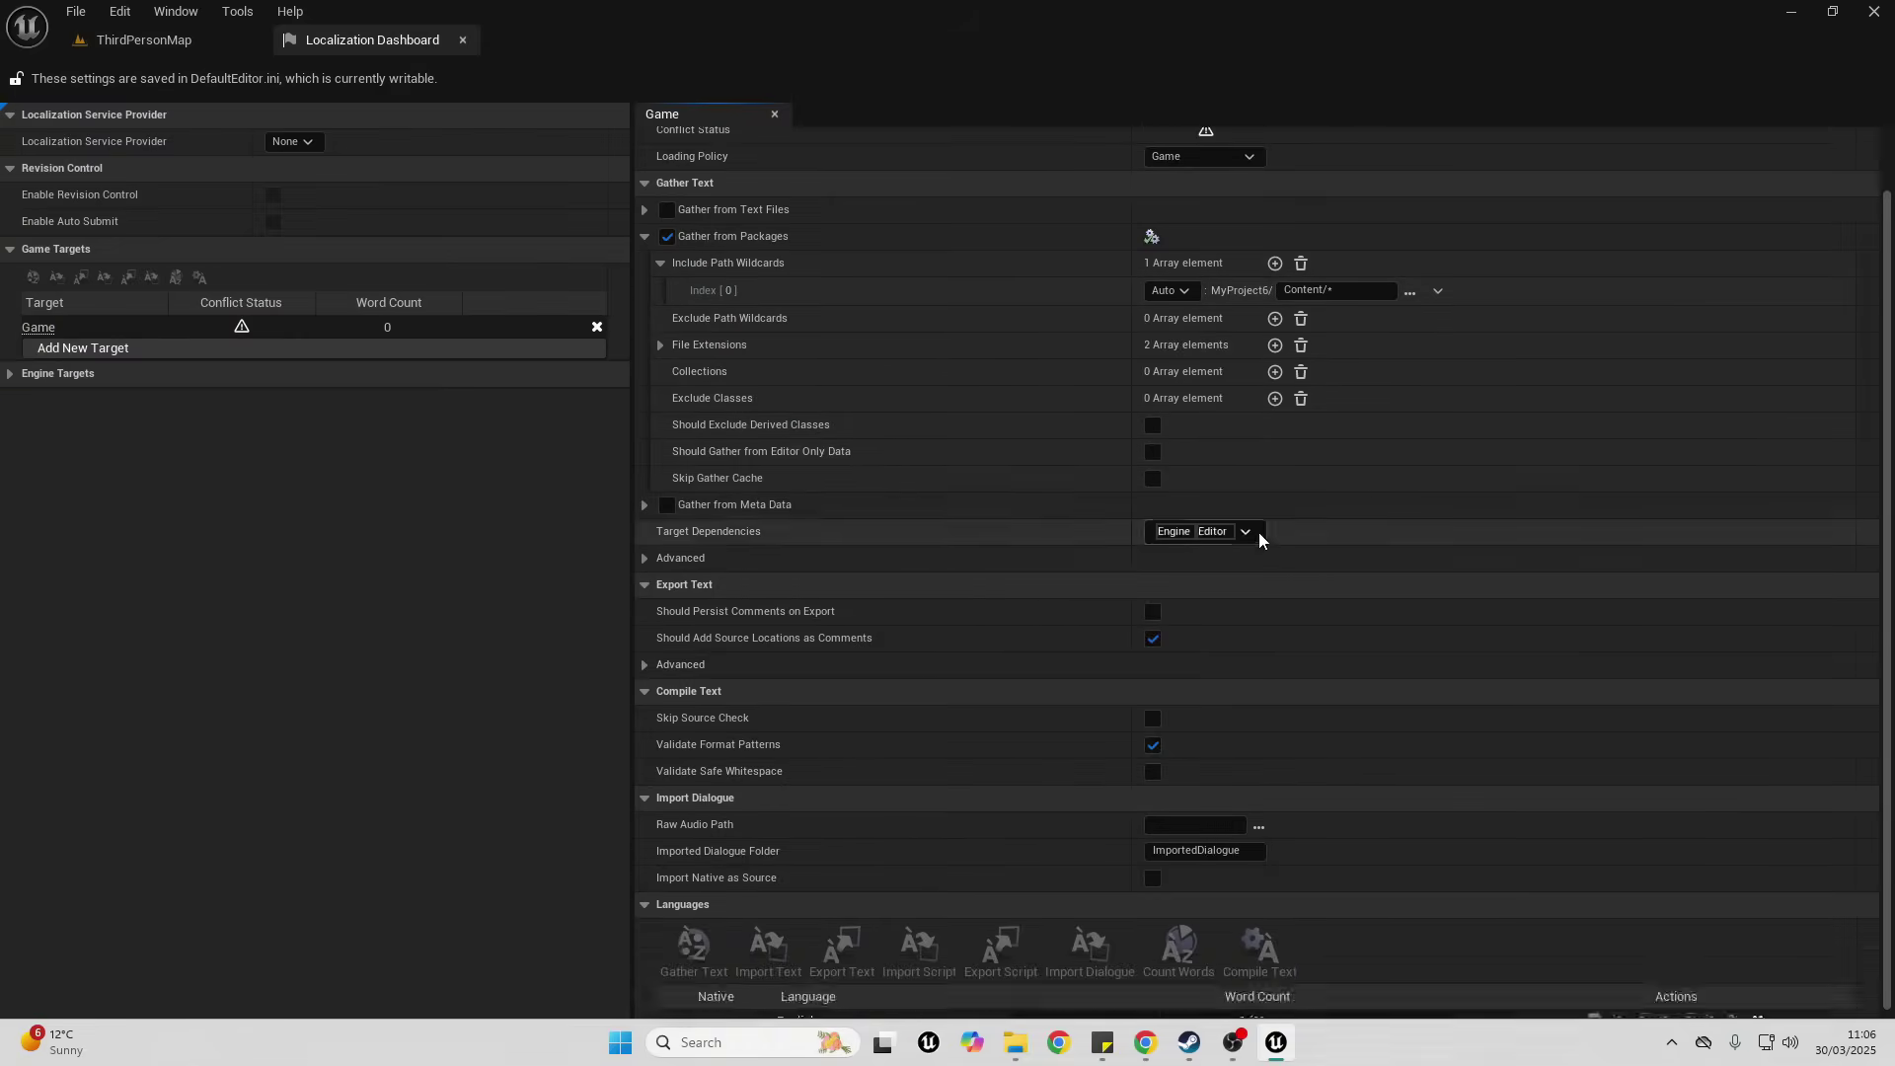
# - Add Spanish to the Game target's languages and set English as the native culture
pyautogui.scroll(-1, 1258, 531)
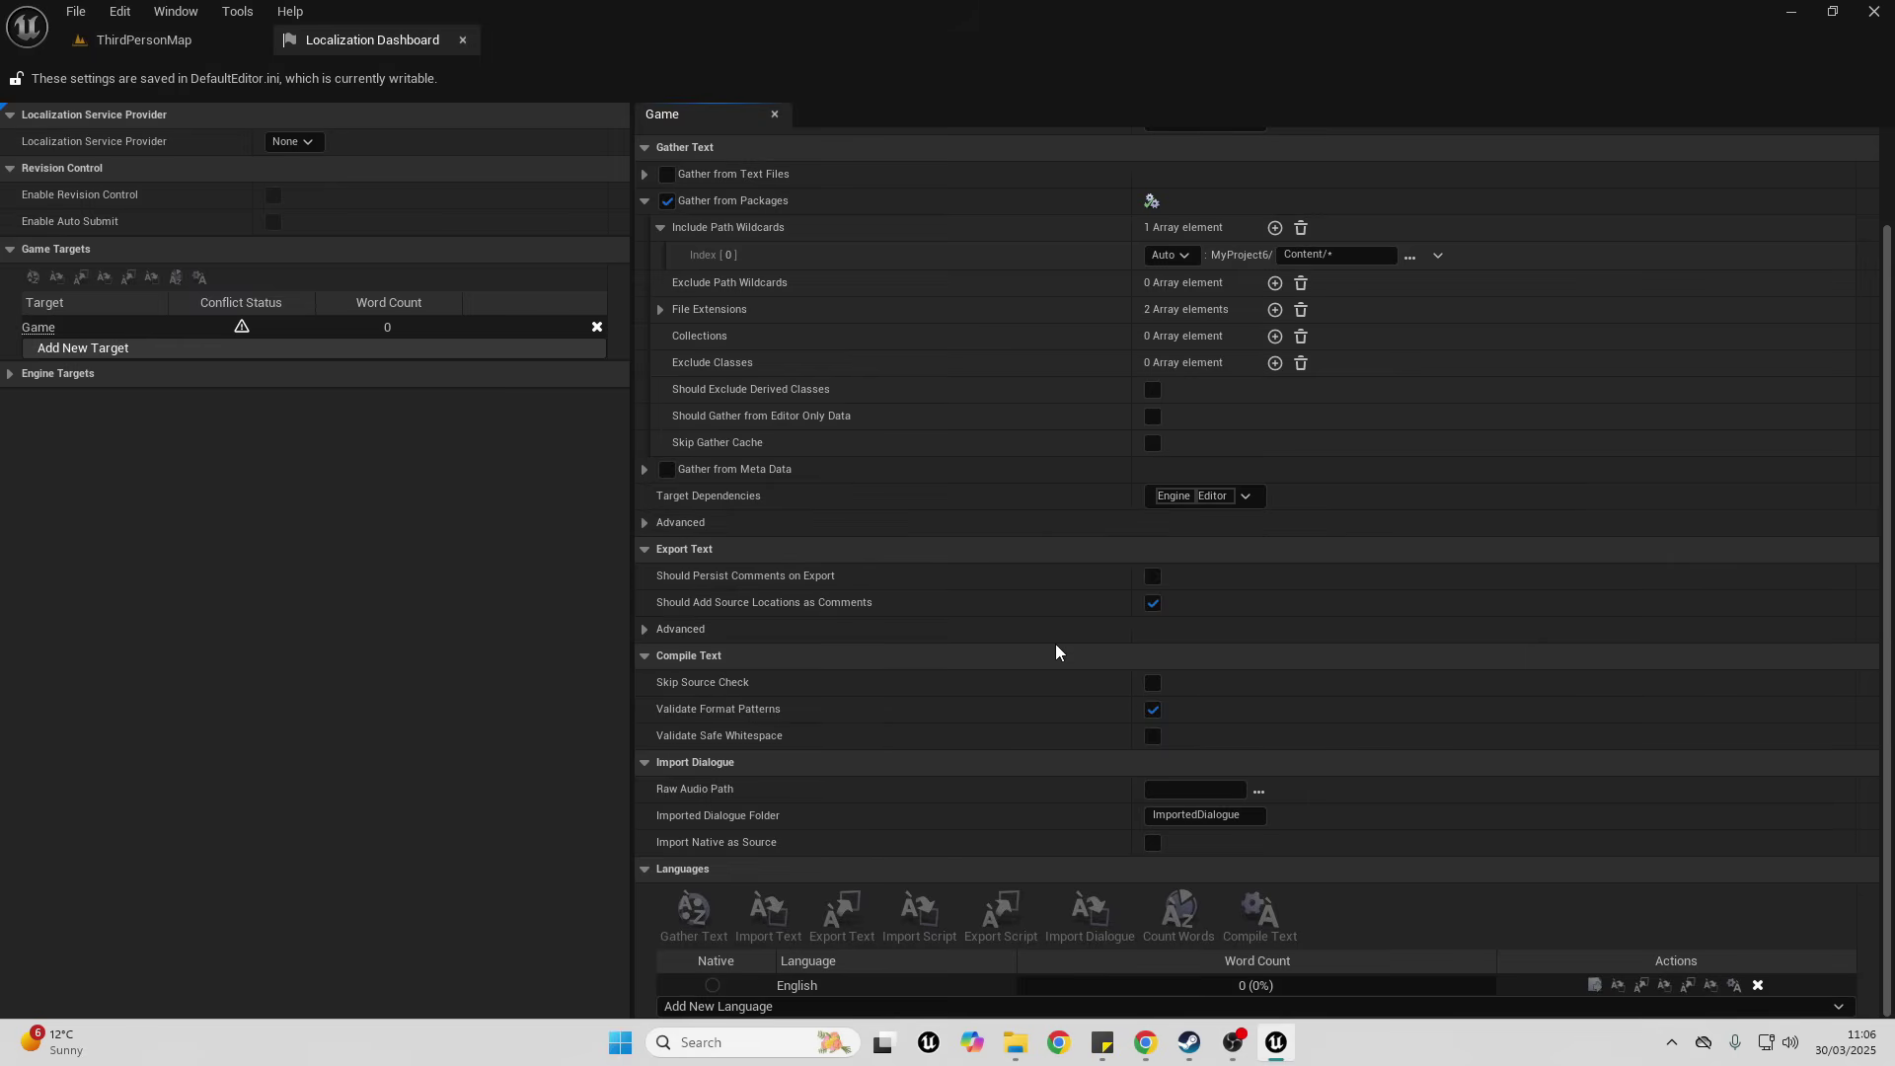
pyautogui.click(735, 1007)
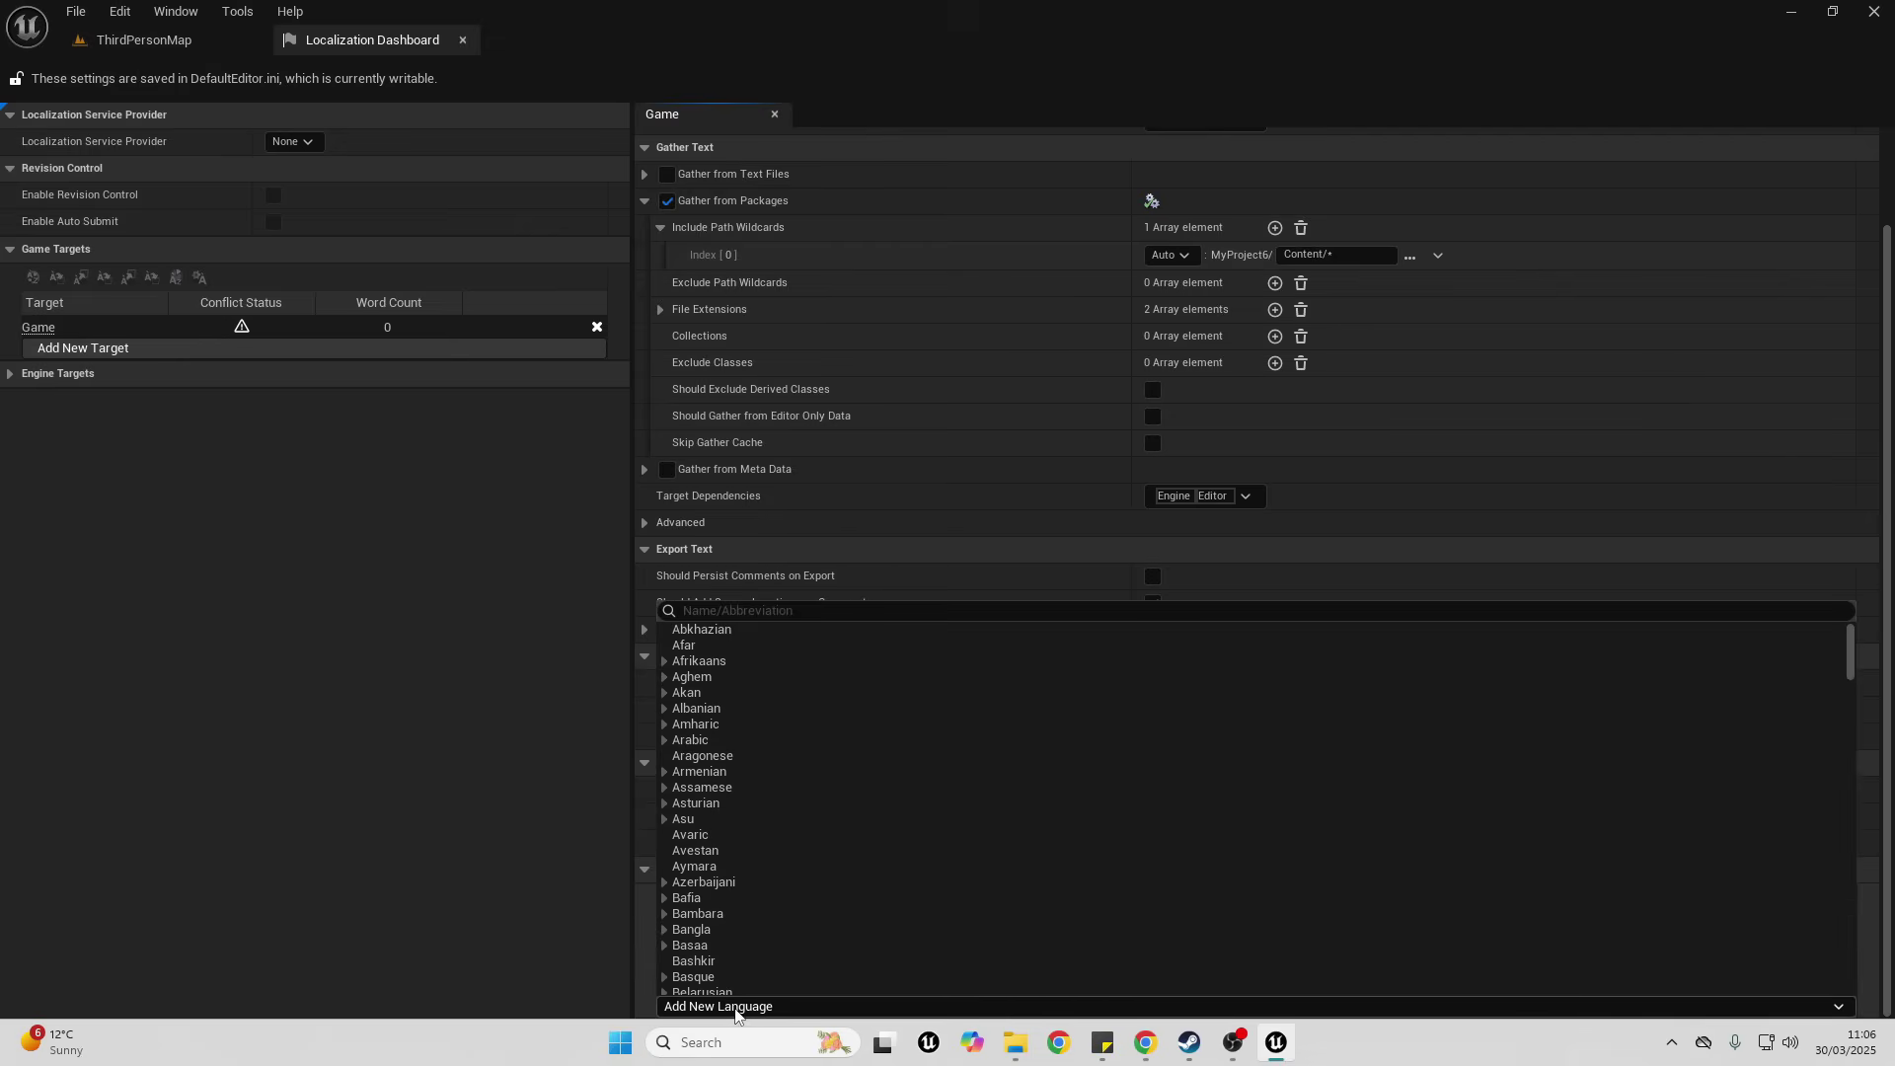
pyautogui.click(745, 612)
pyautogui.write('span')
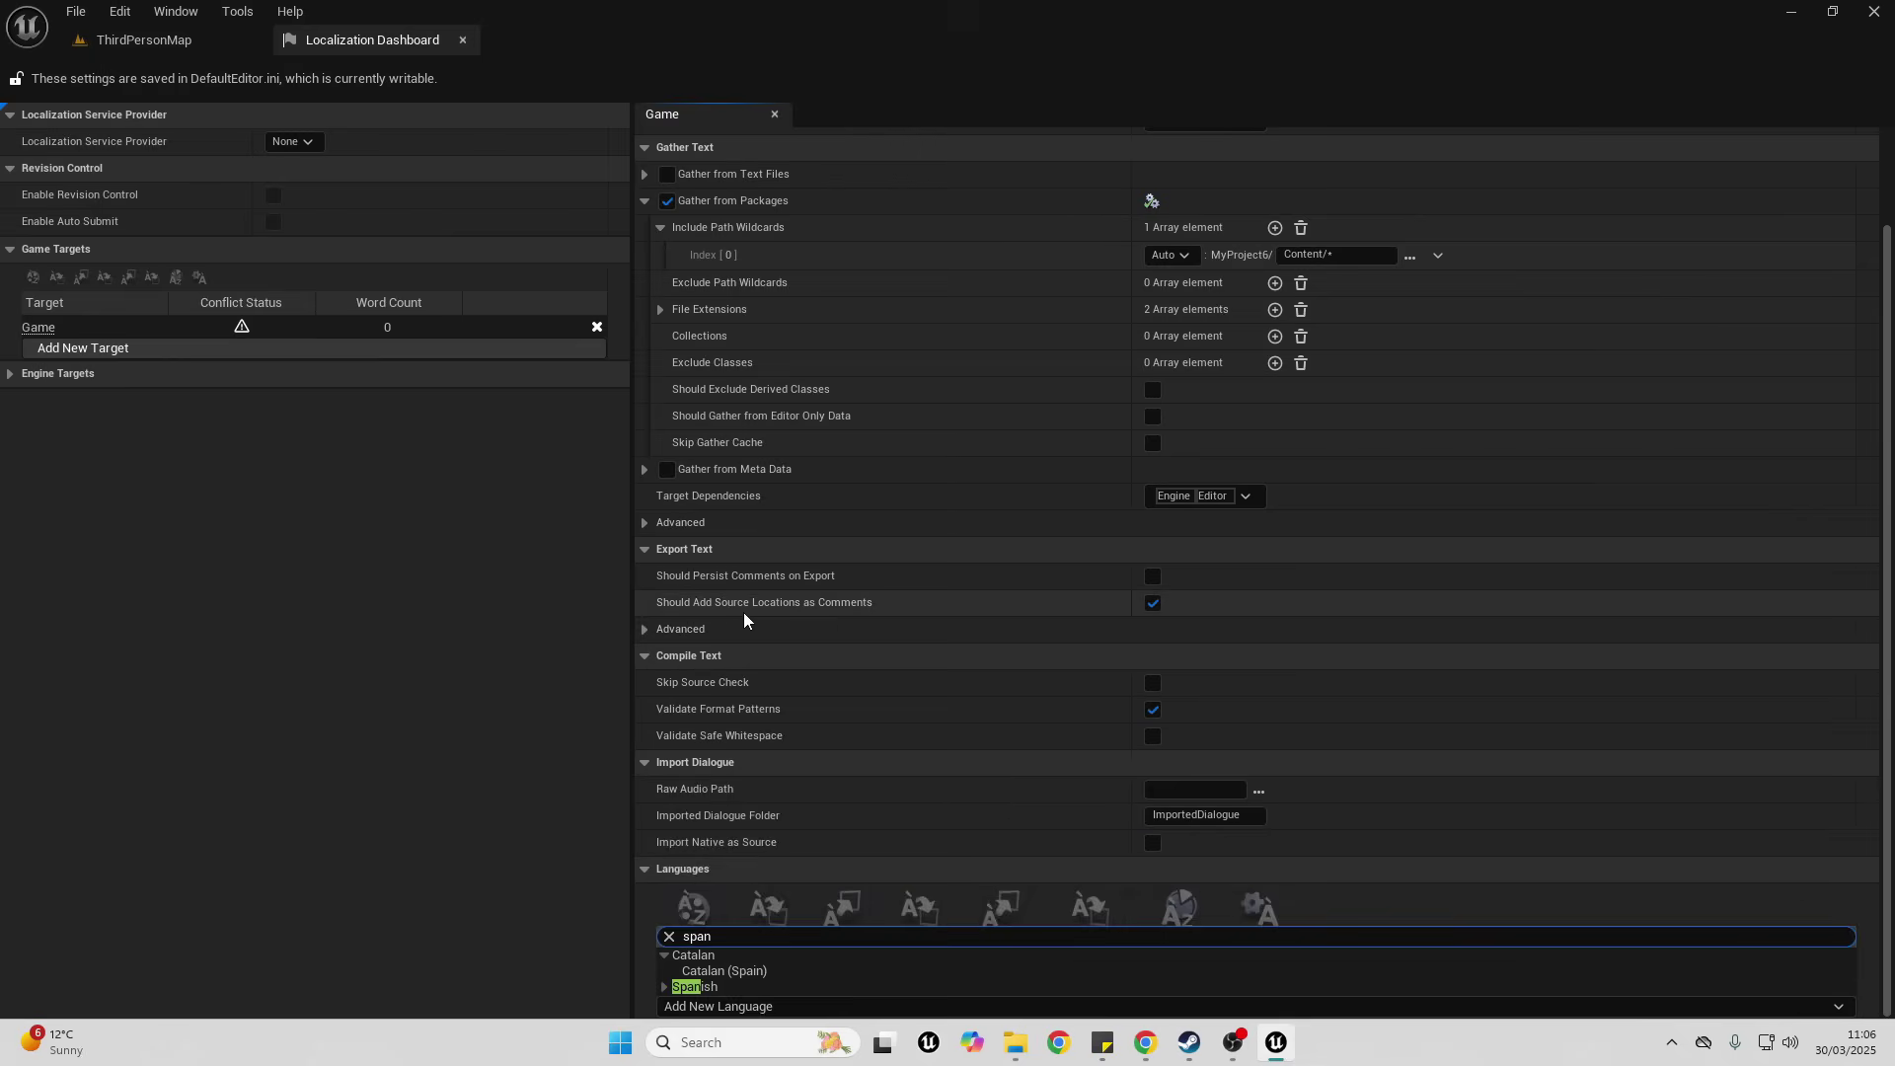
pyautogui.click(715, 985)
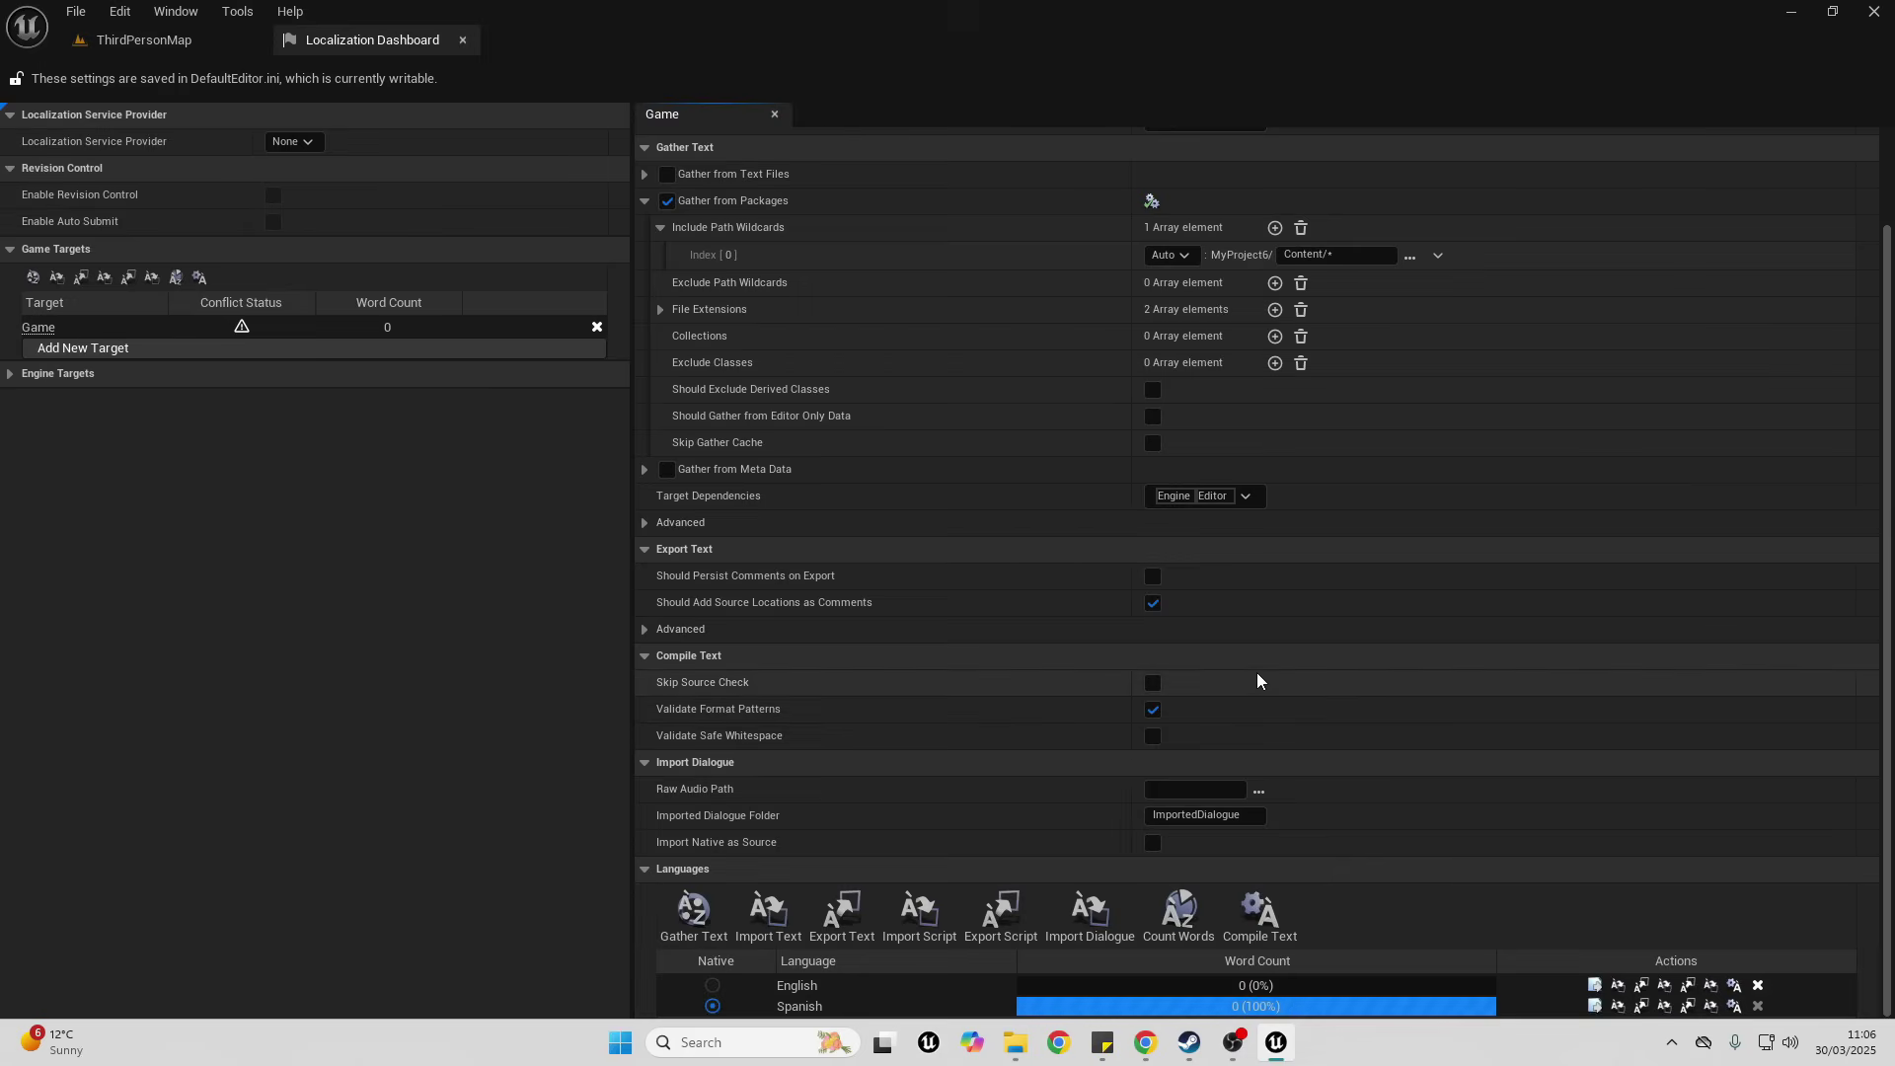
pyautogui.click(713, 986)
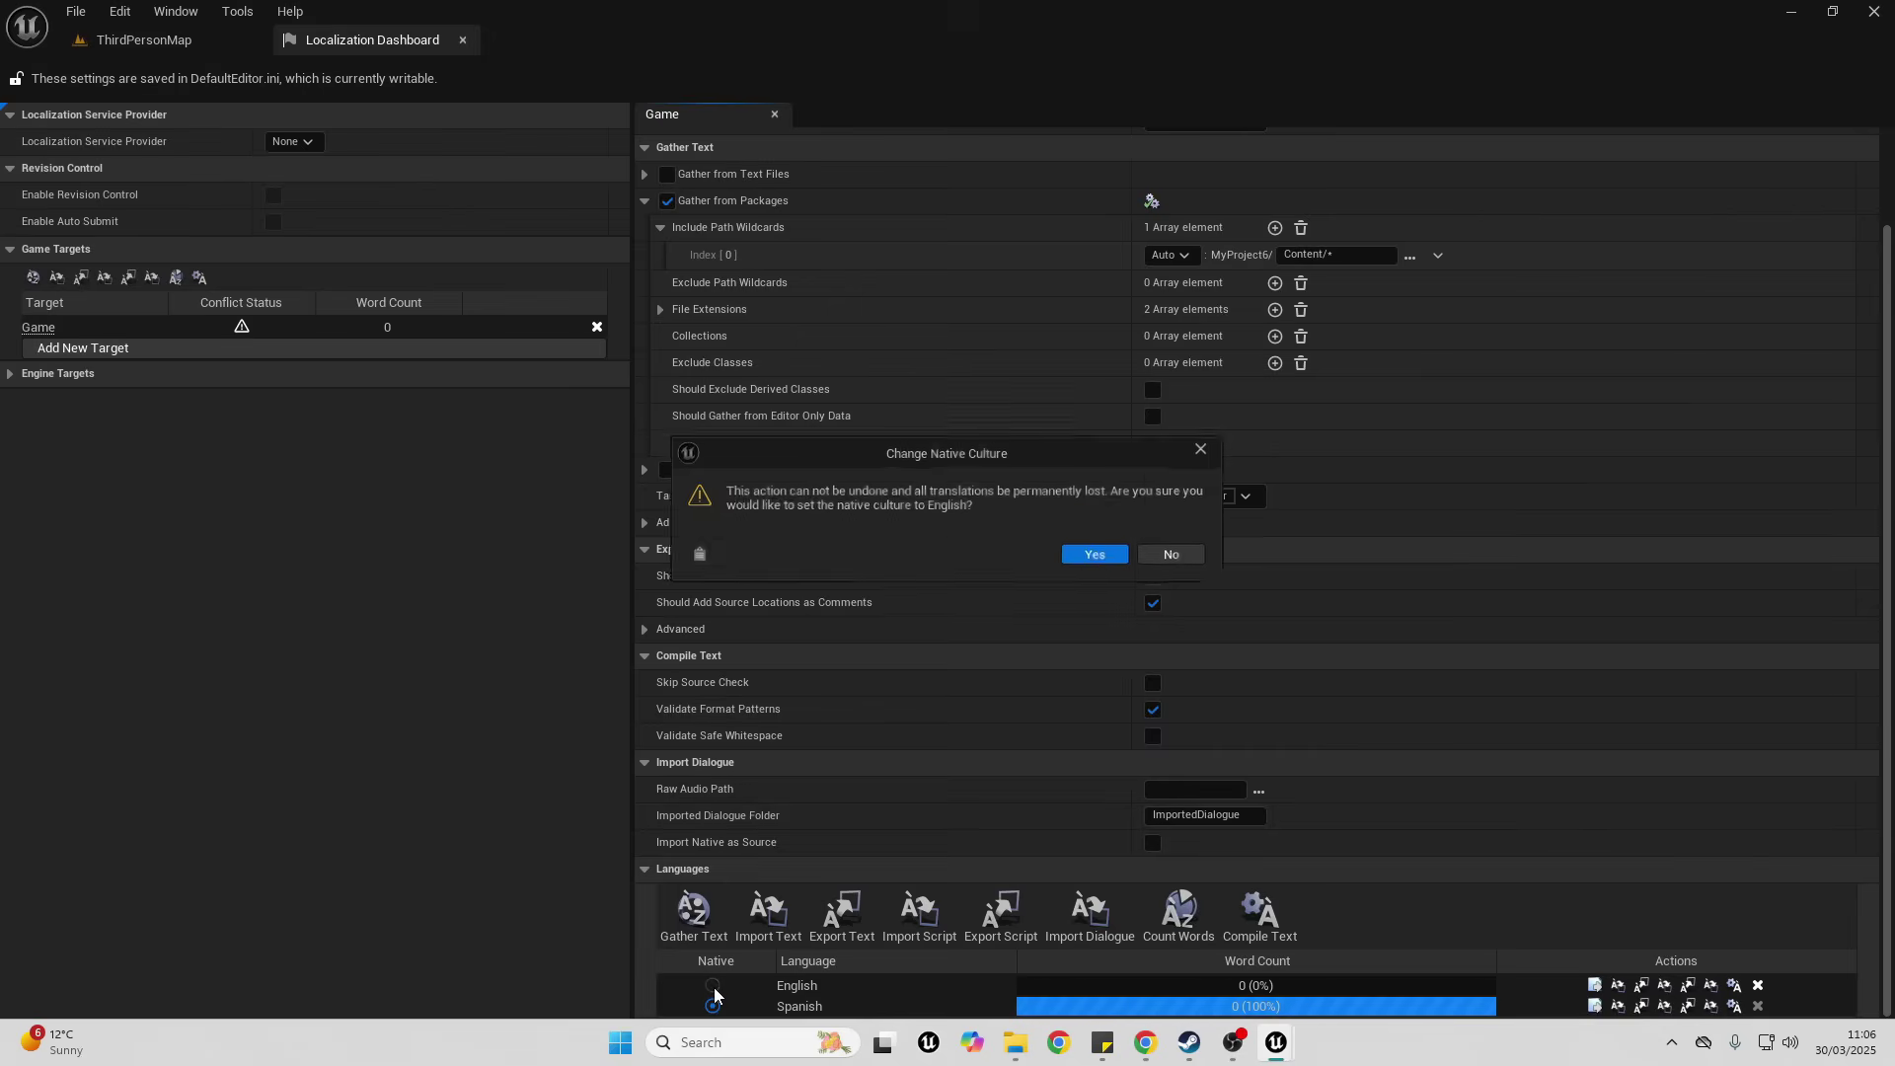
pyautogui.click(1103, 556)
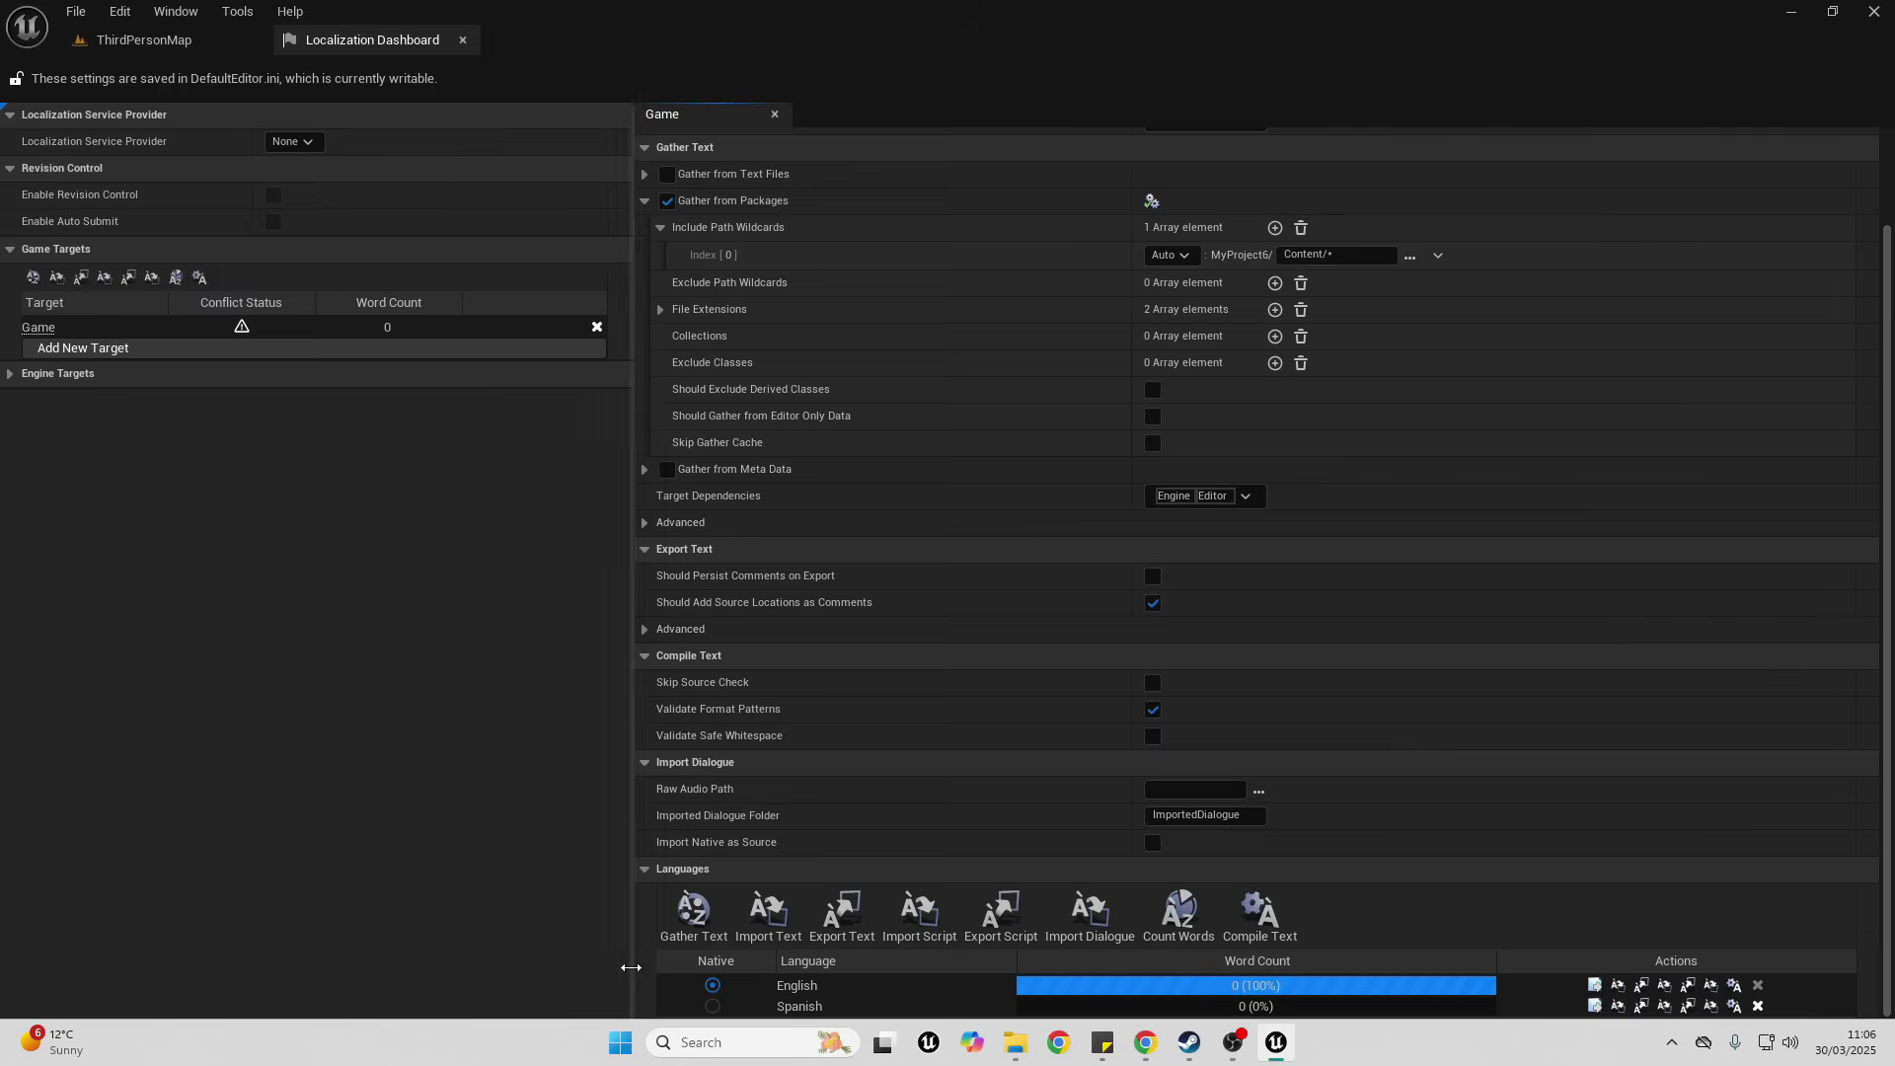
# - Gather text for the Game target and close the finished task's log
pyautogui.click(711, 923)
pyautogui.click(972, 736)
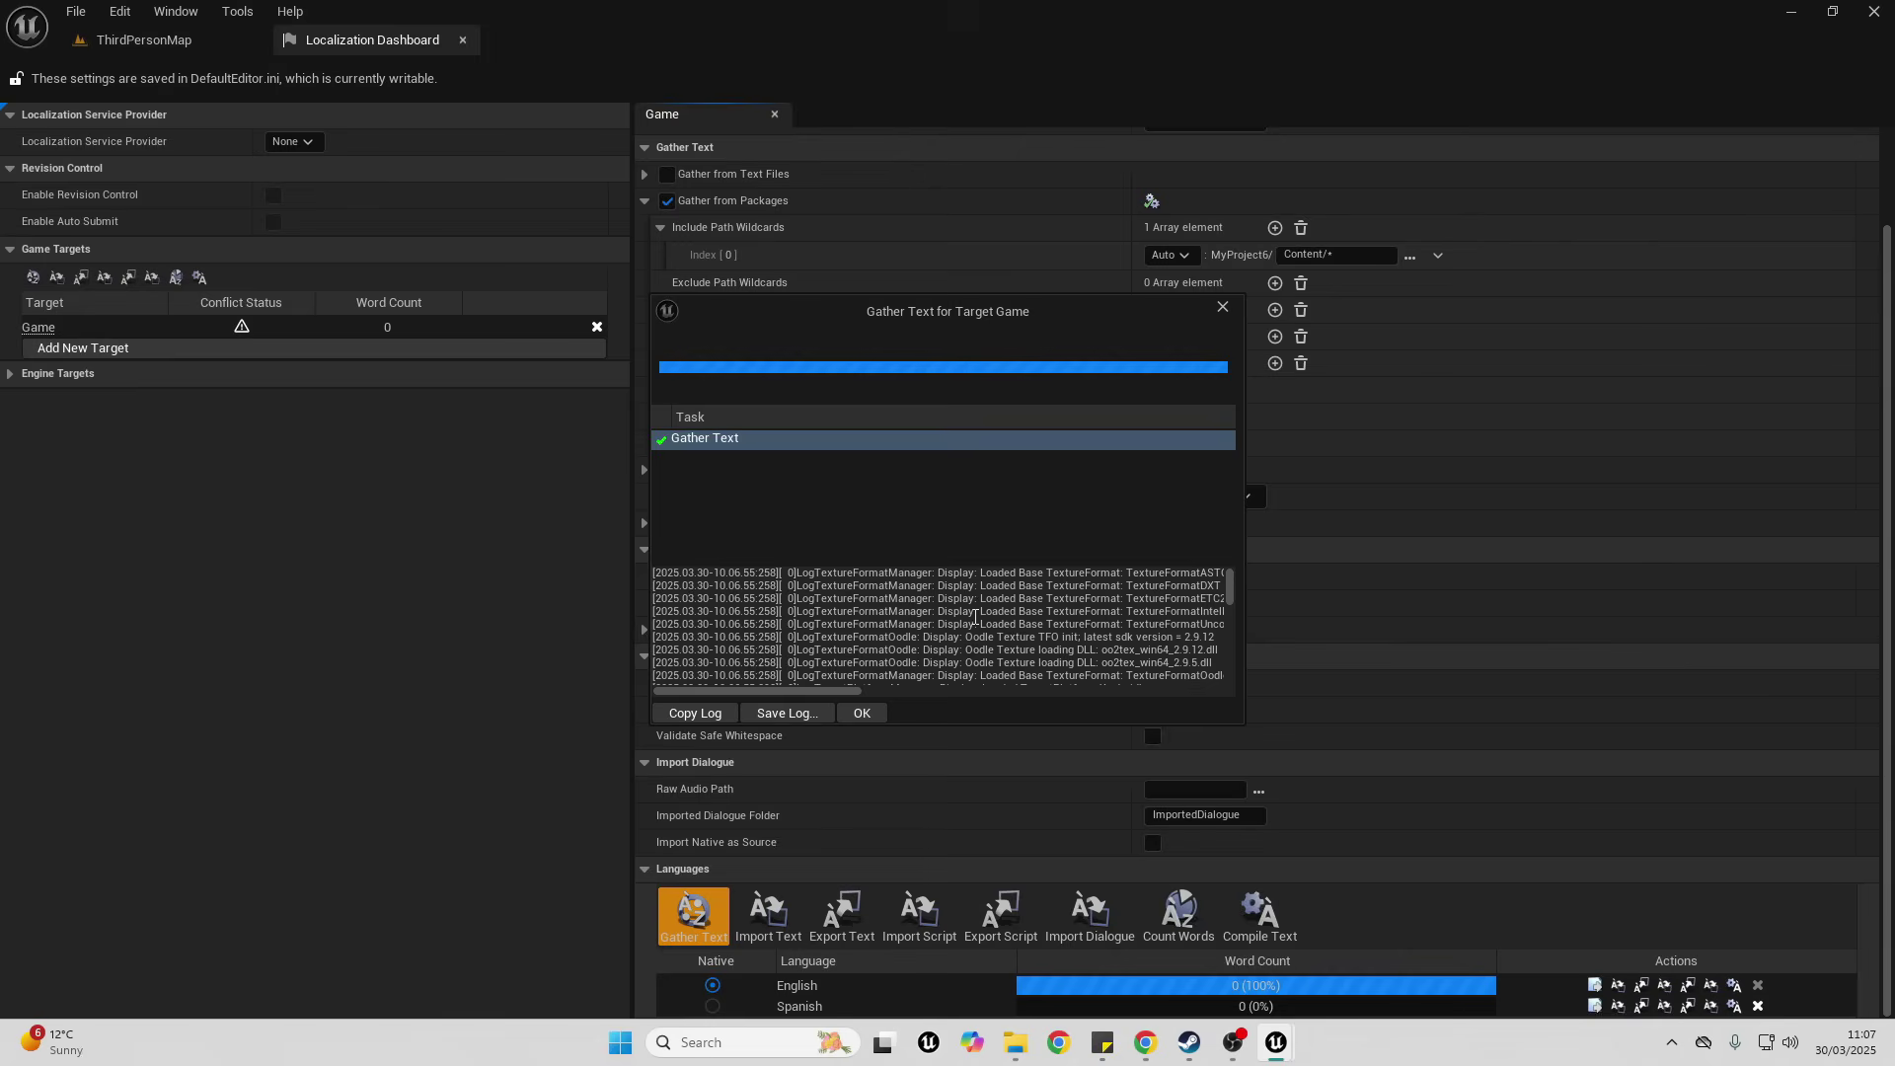
pyautogui.click(865, 713)
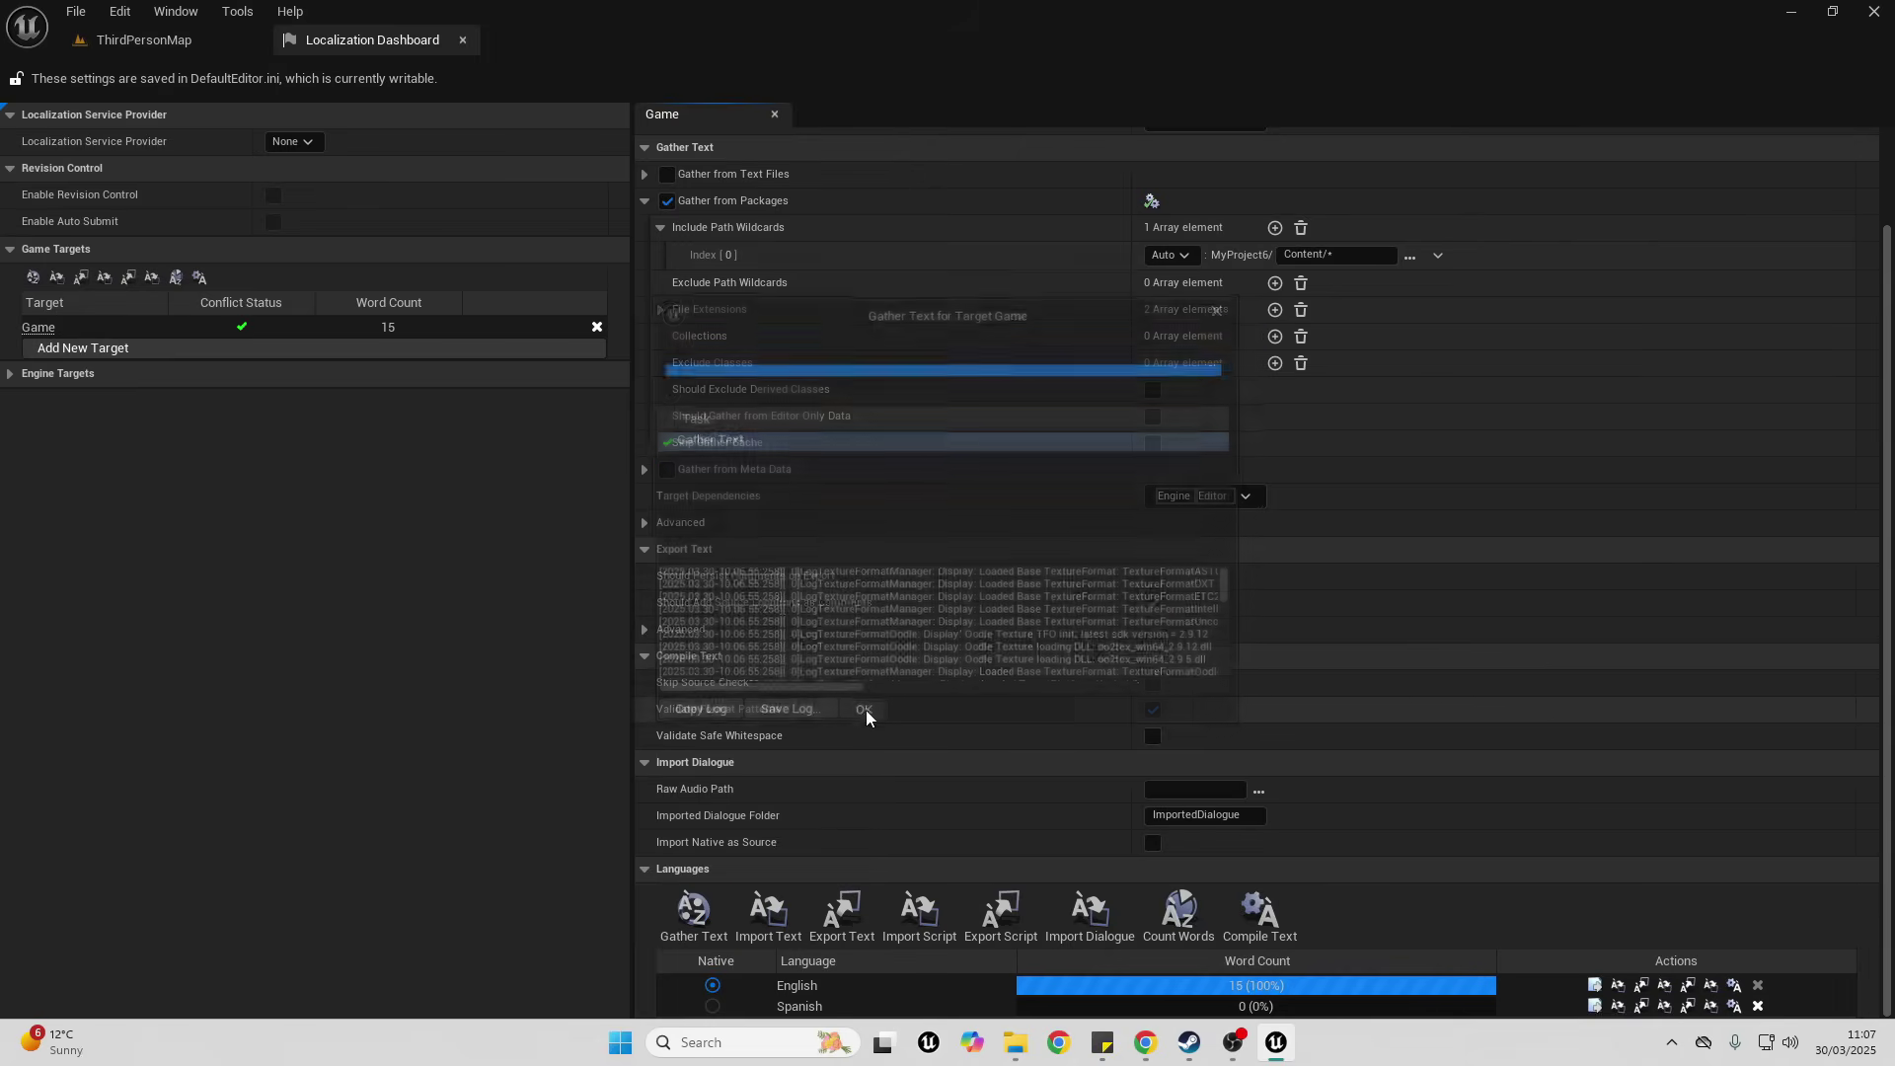
# - Open the Spanish translations, enter "Hola" as the translation of "Hello", save, and close the translation editor
pyautogui.click(1594, 1007)
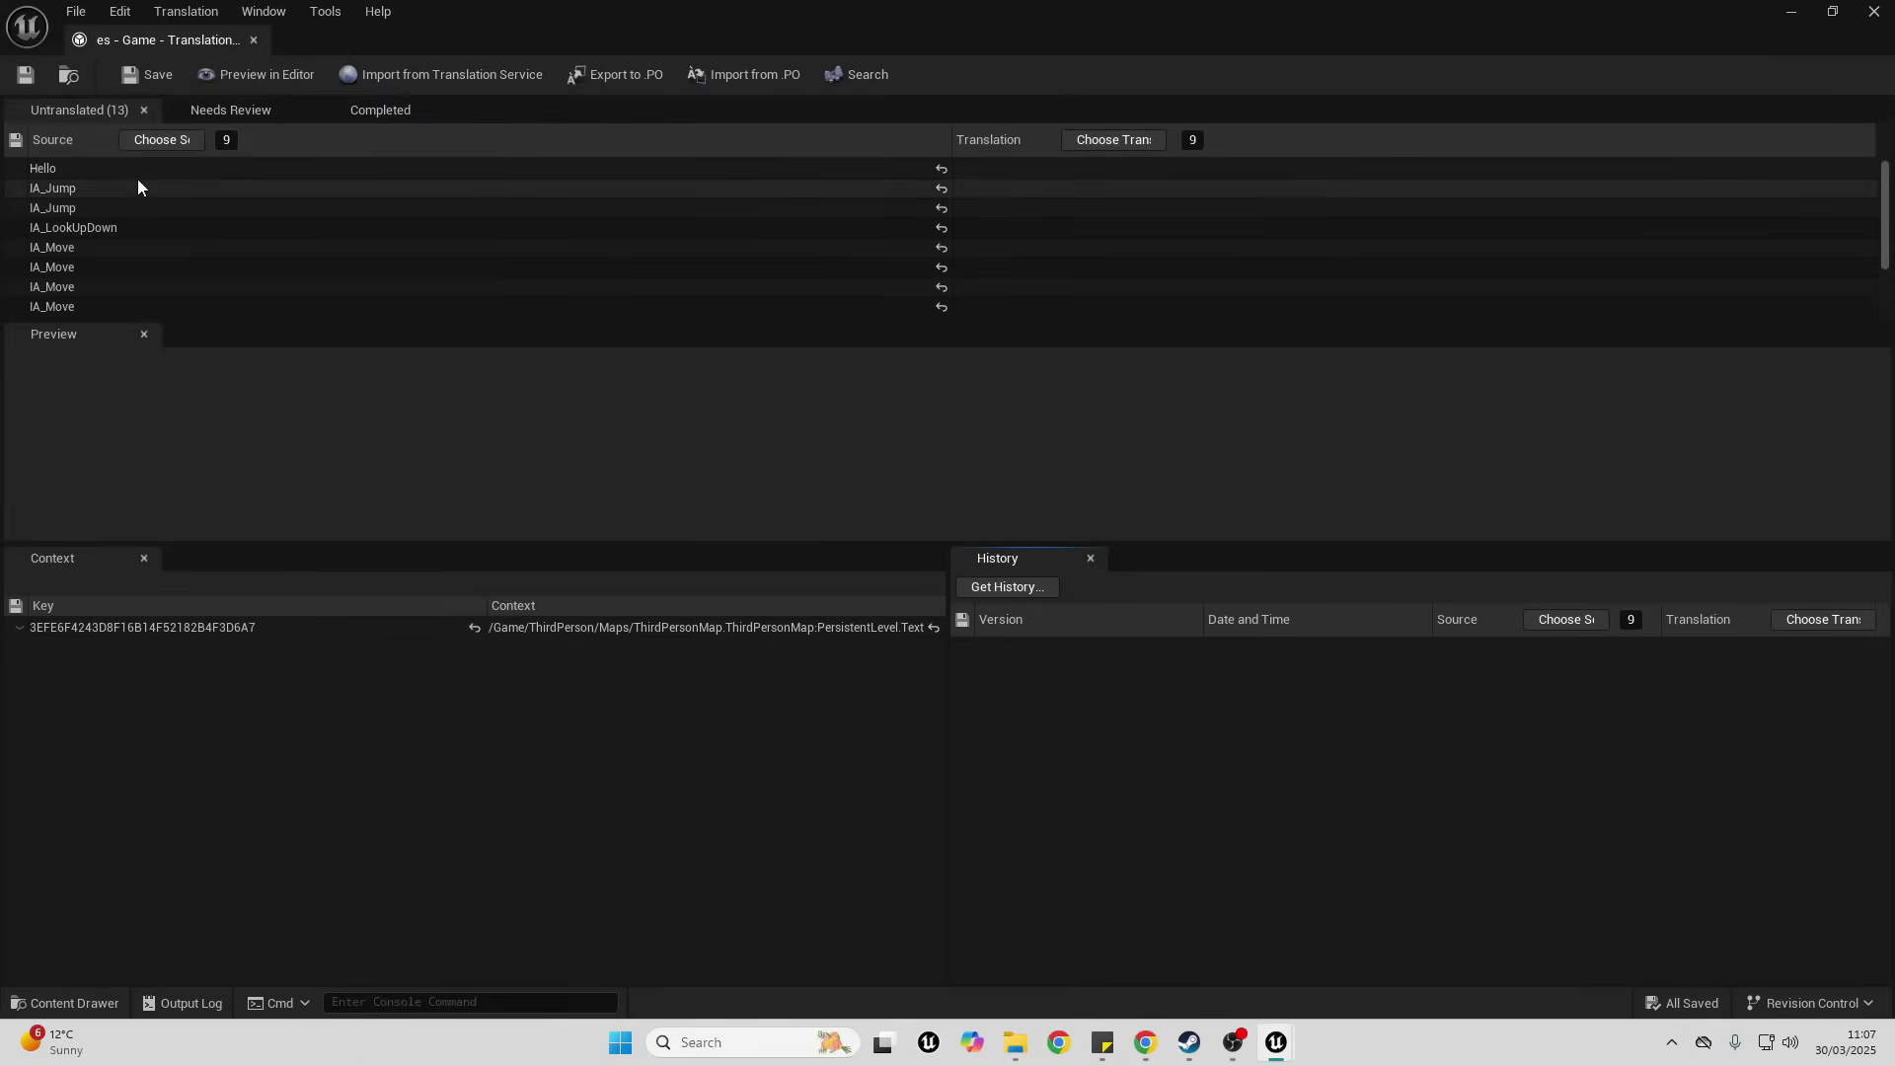
pyautogui.scroll(-2, 187, 209)
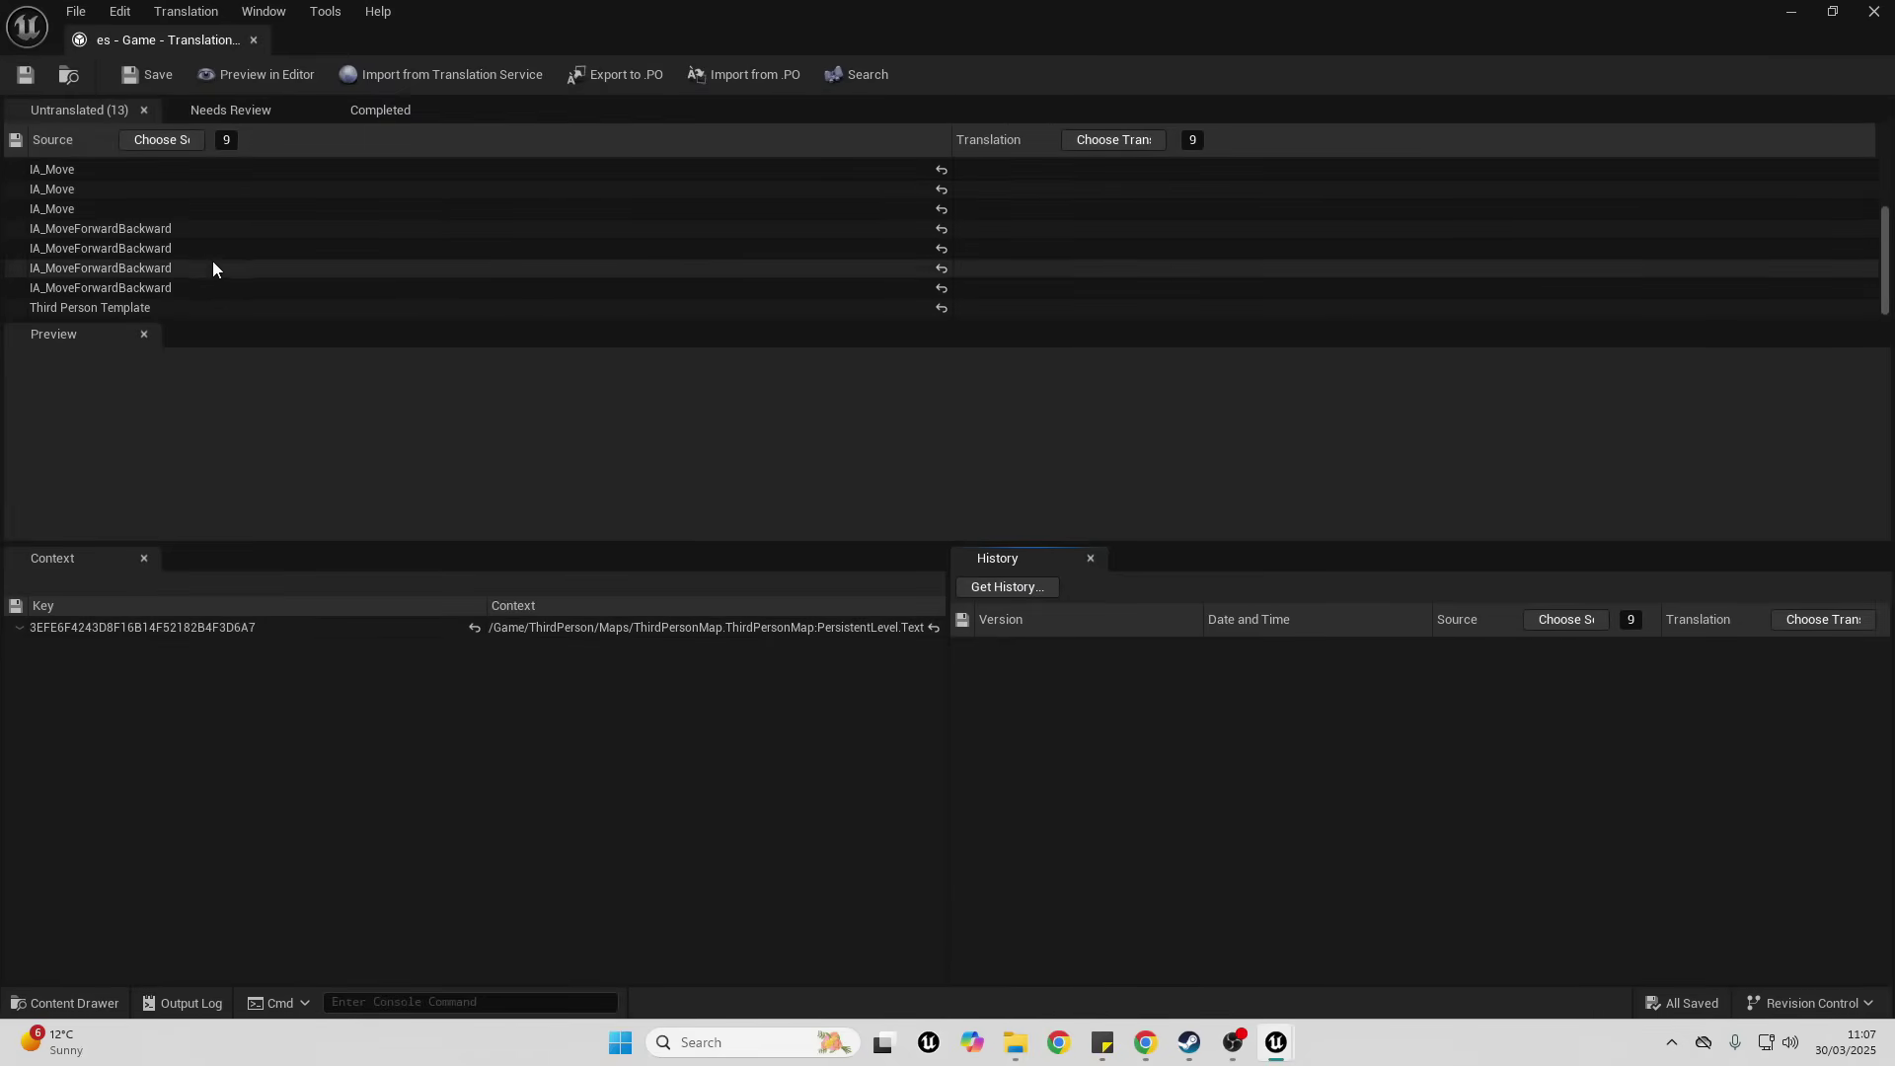
pyautogui.scroll(2, 212, 258)
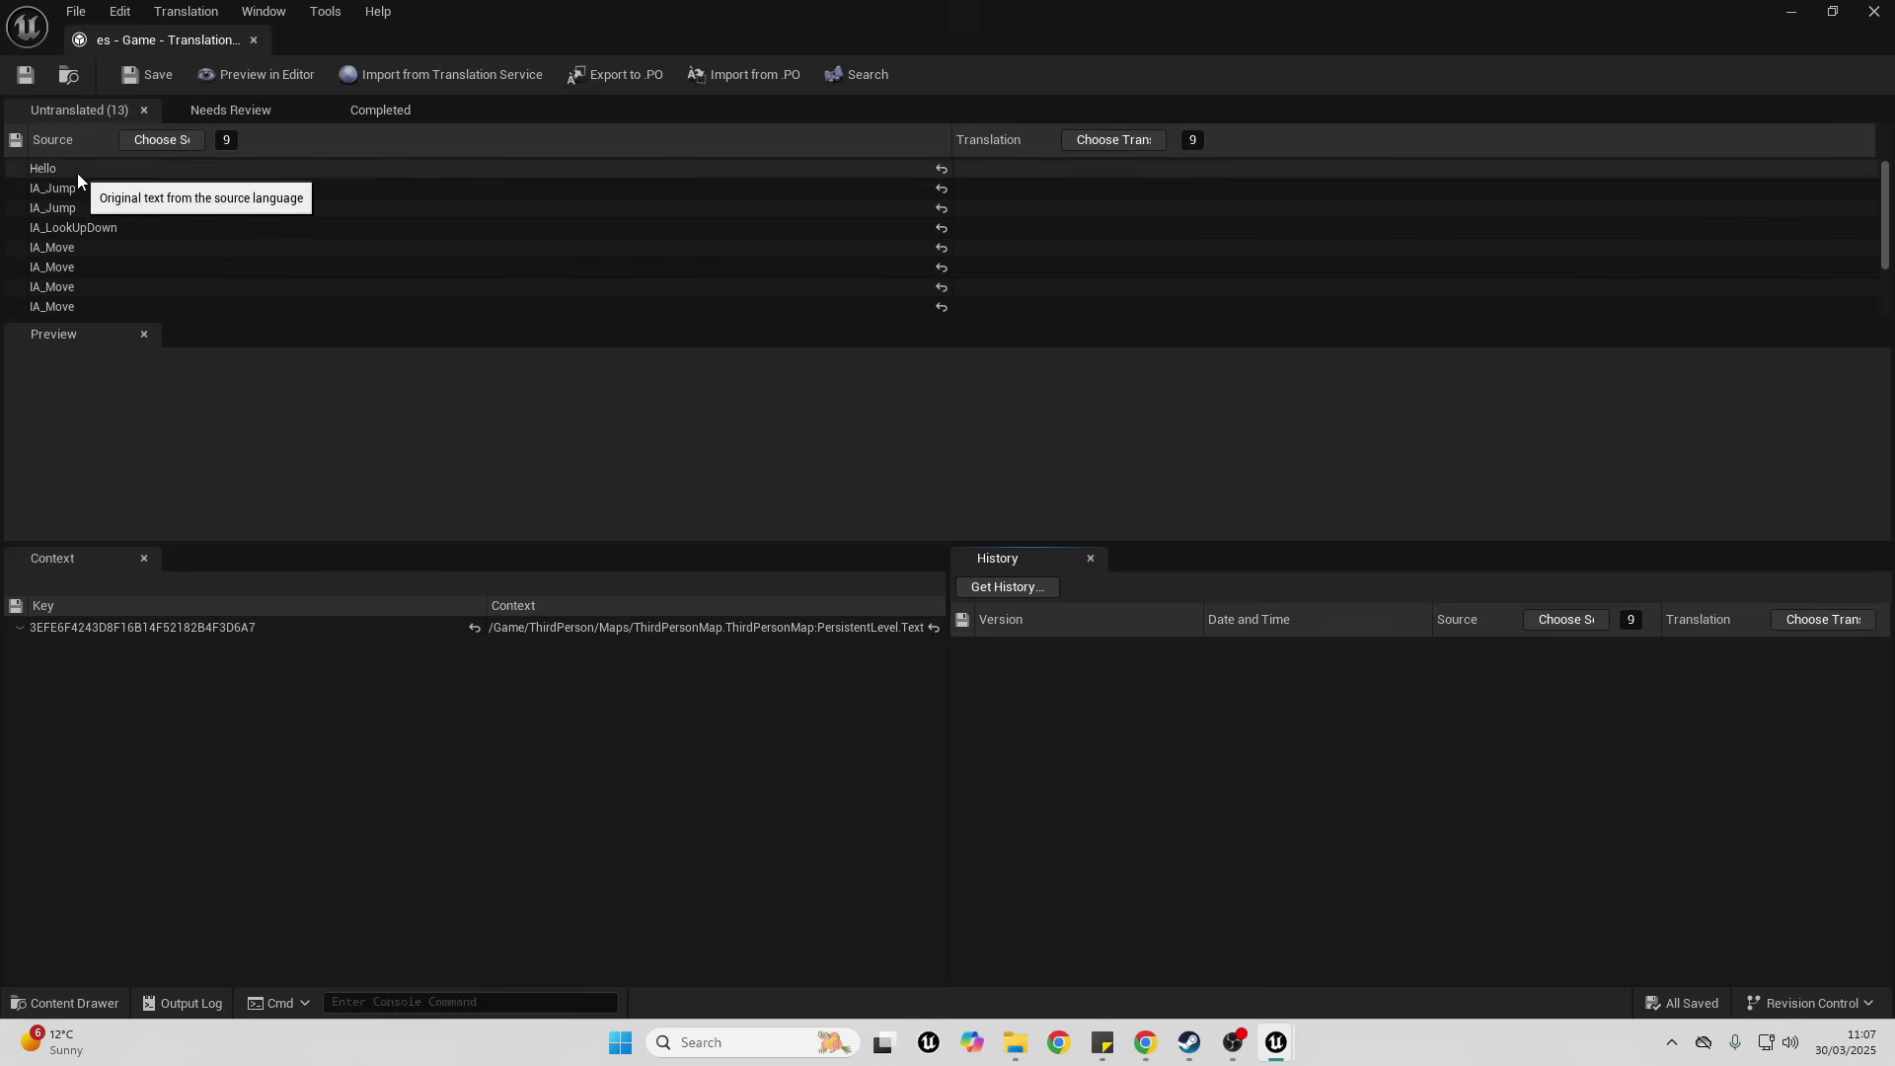
pyautogui.click(1791, 10)
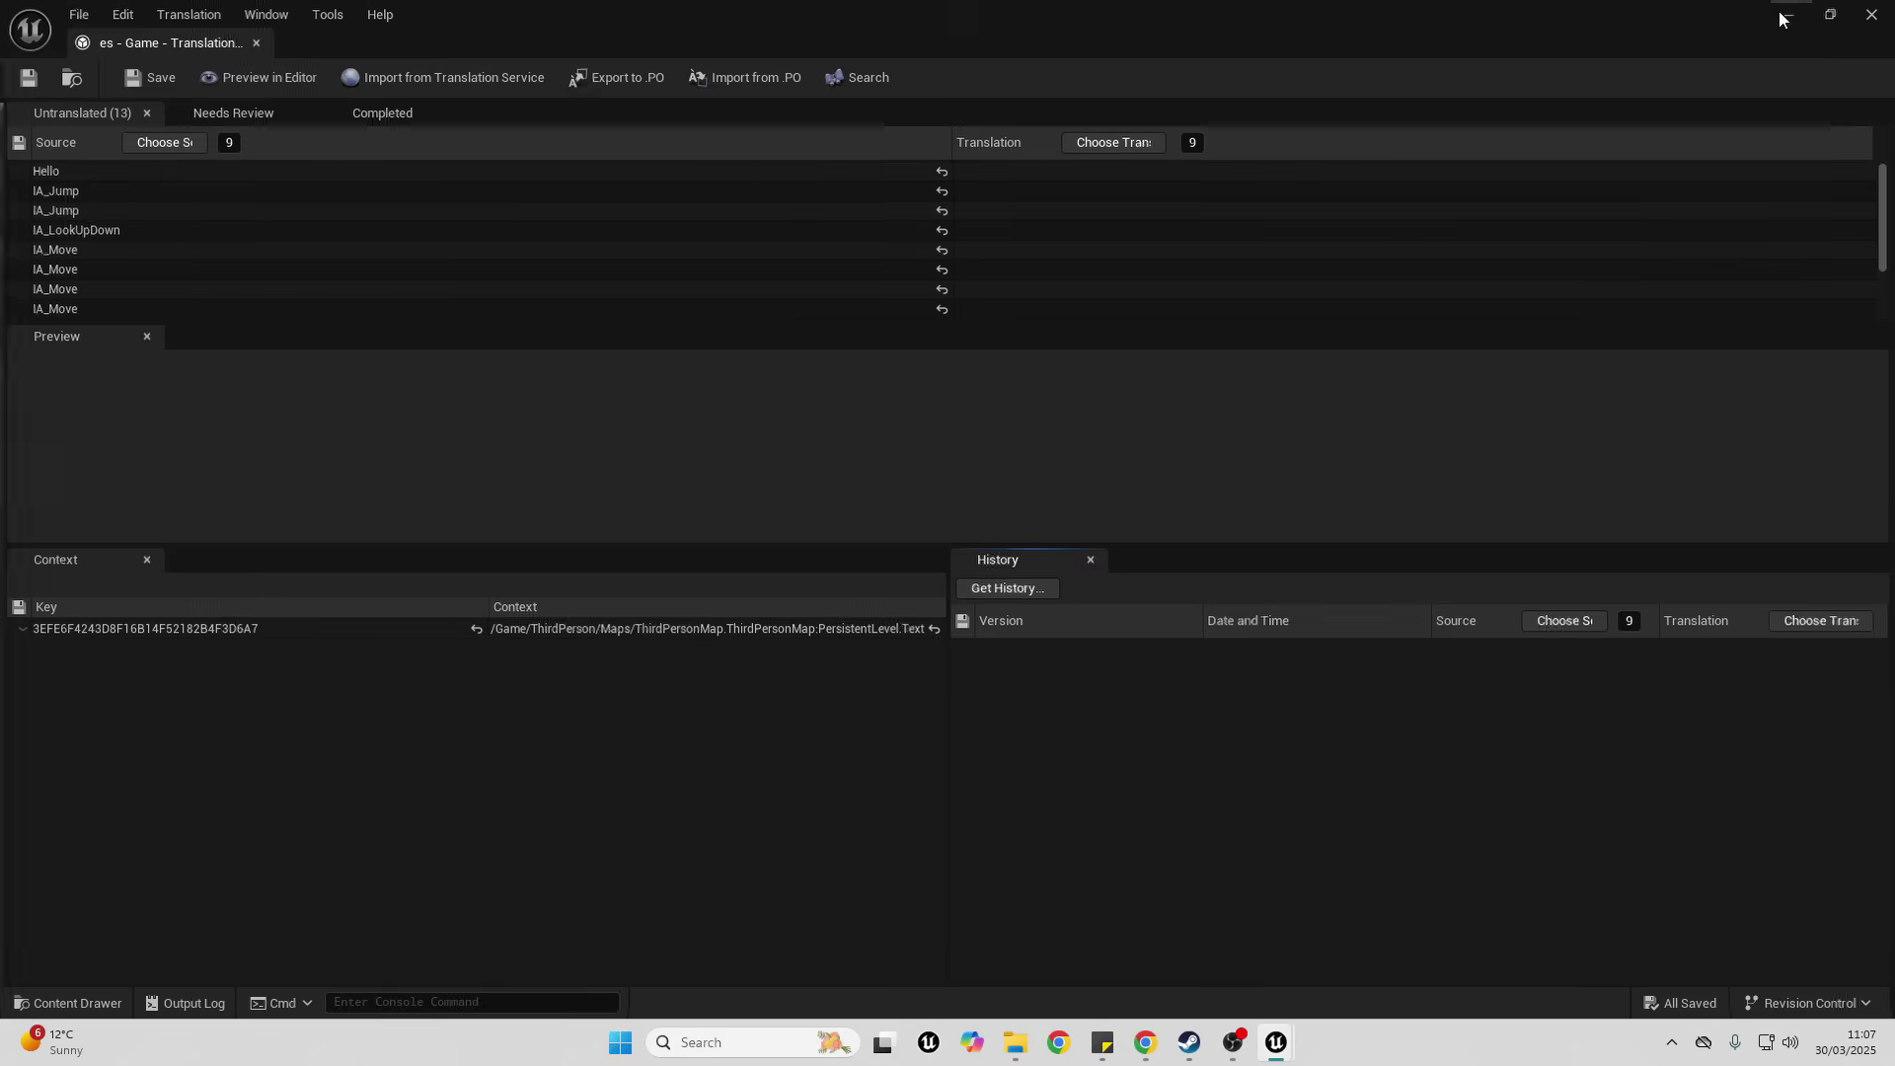
pyautogui.click(119, 41)
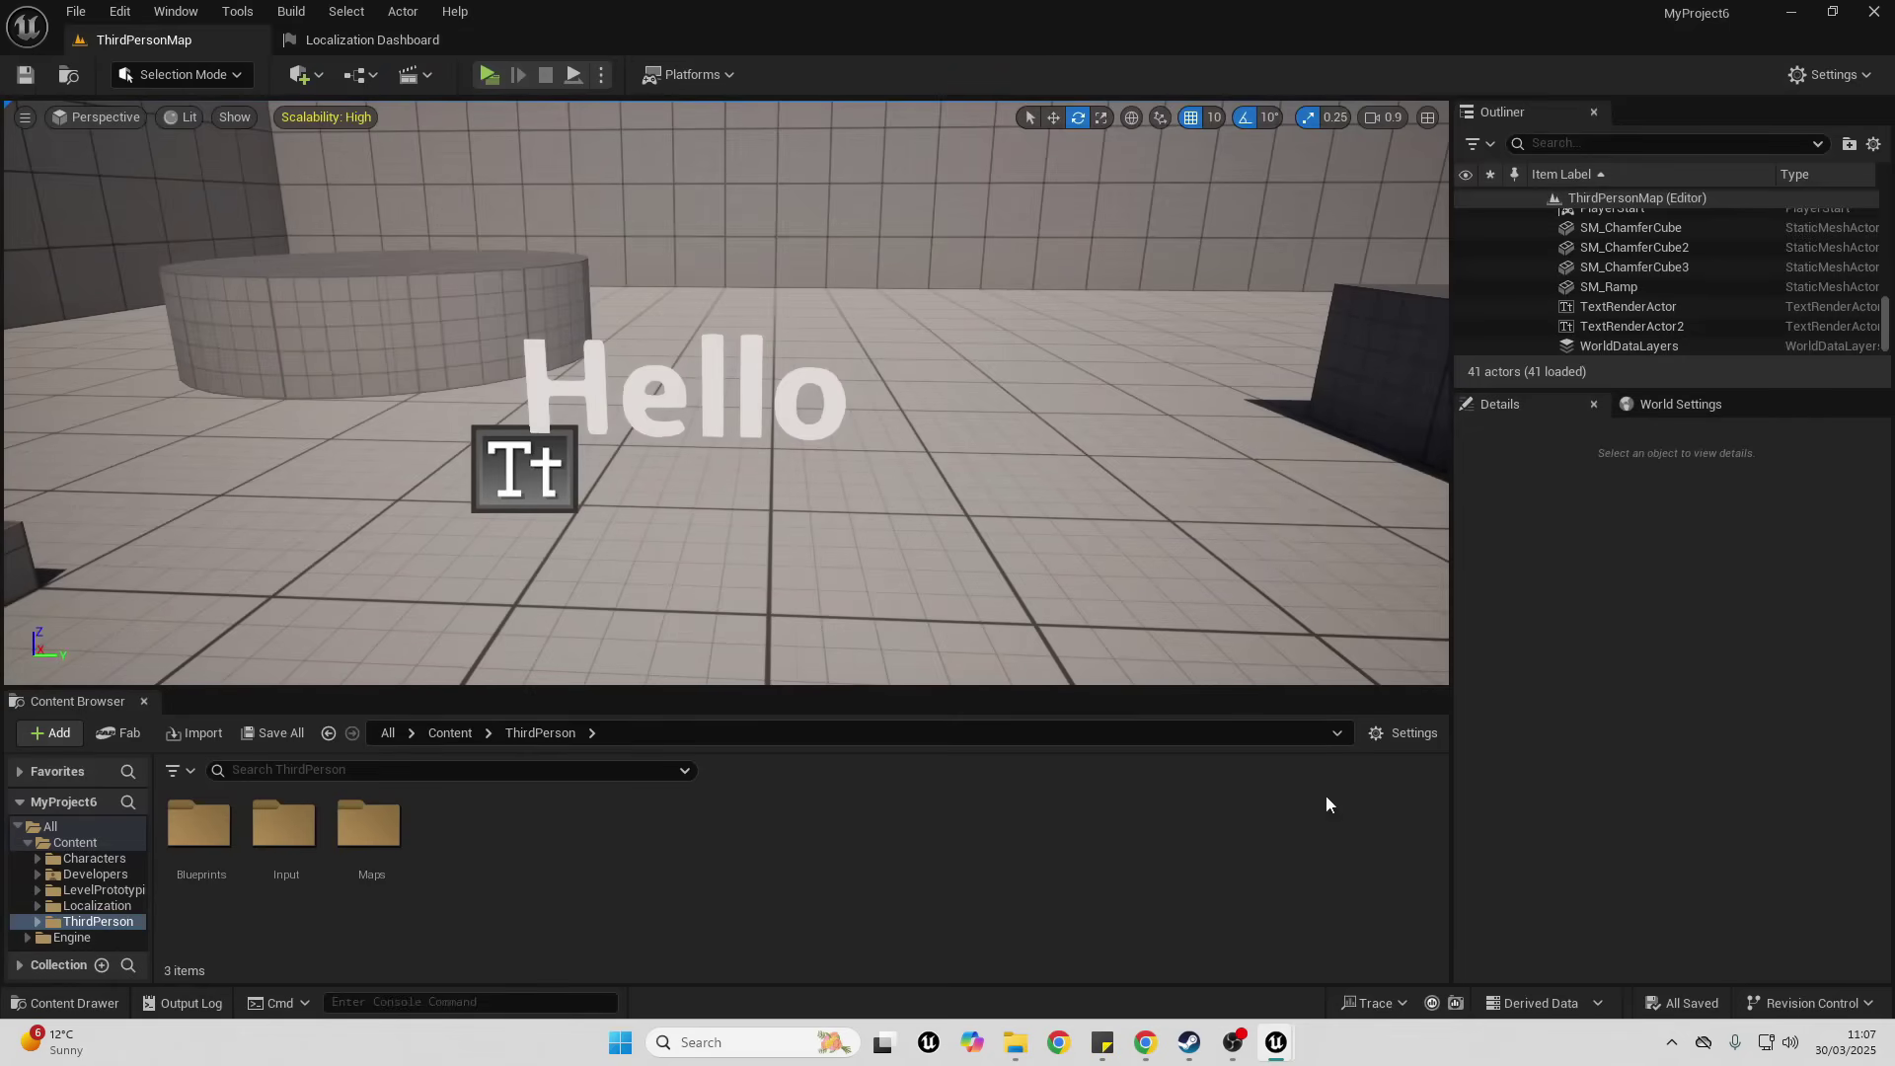
pyautogui.moveTo(1283, 1049)
pyautogui.click(1400, 956)
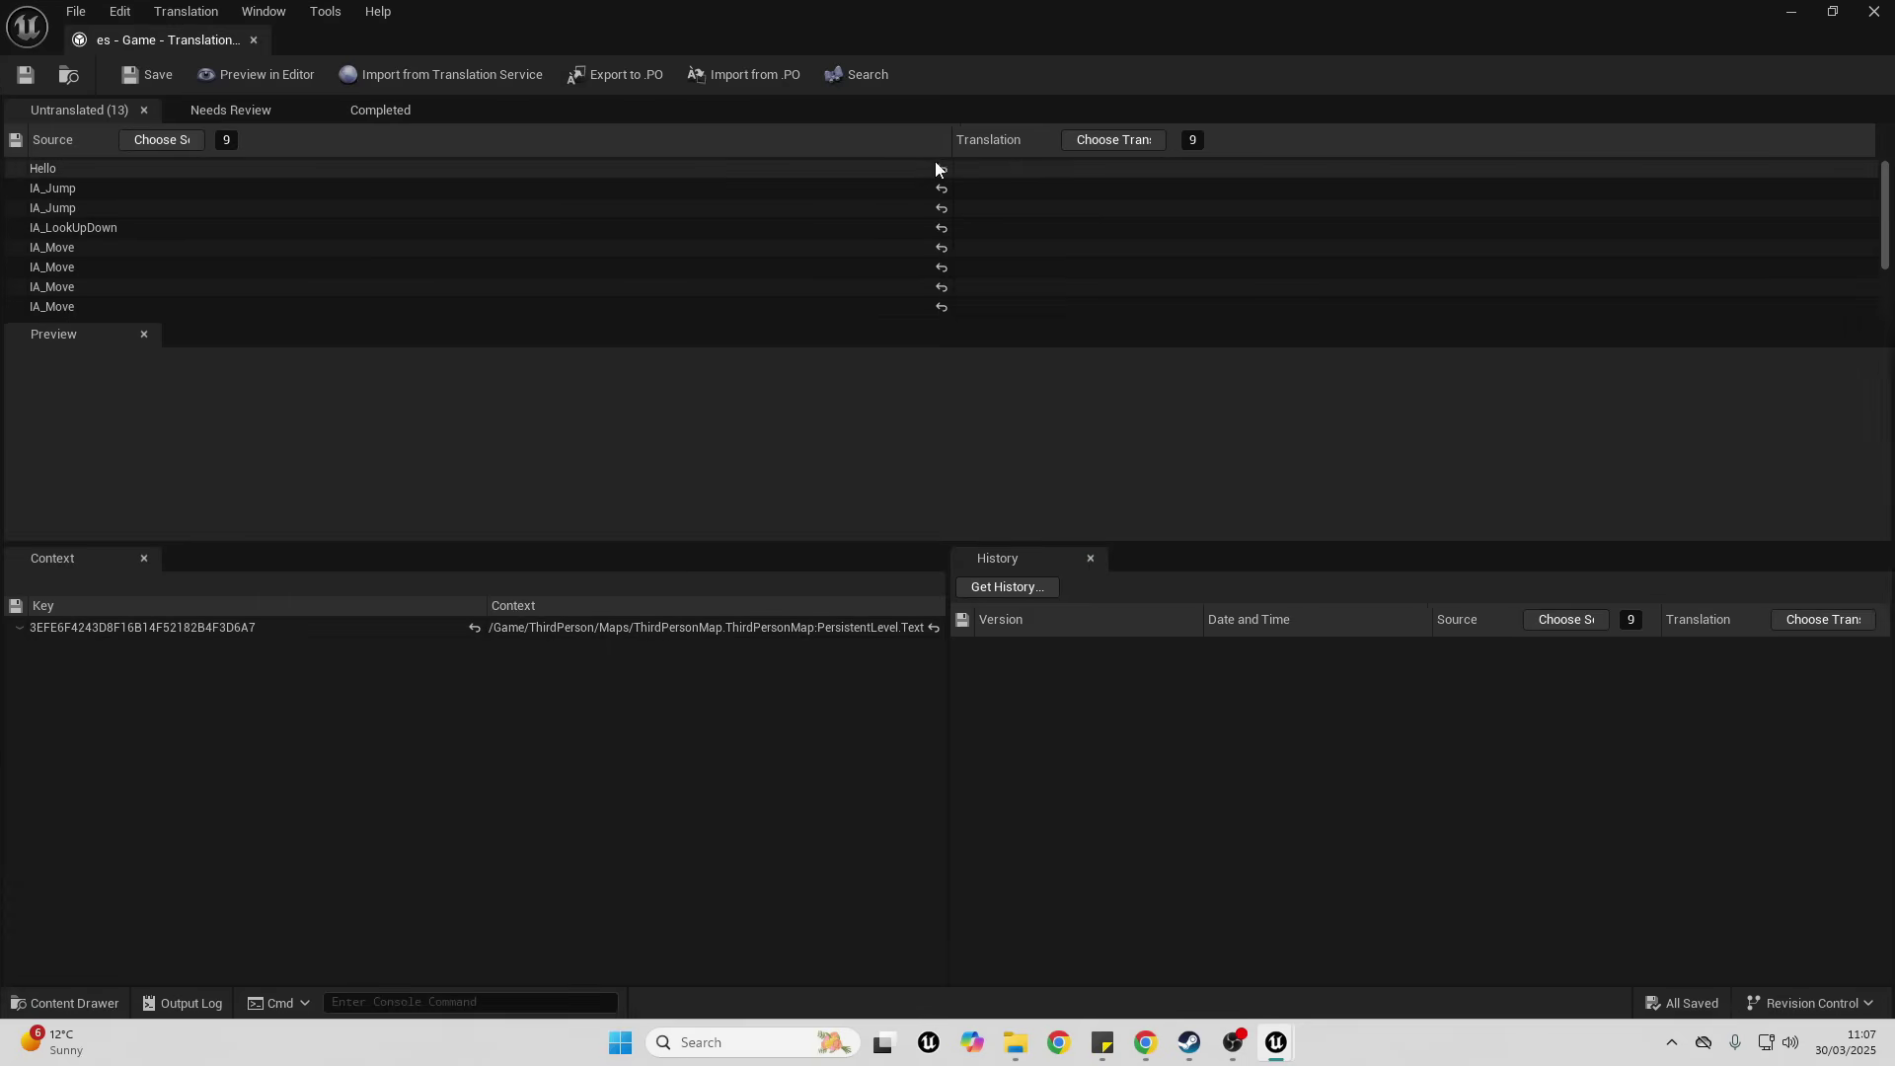
pyautogui.doubleClick(1006, 168)
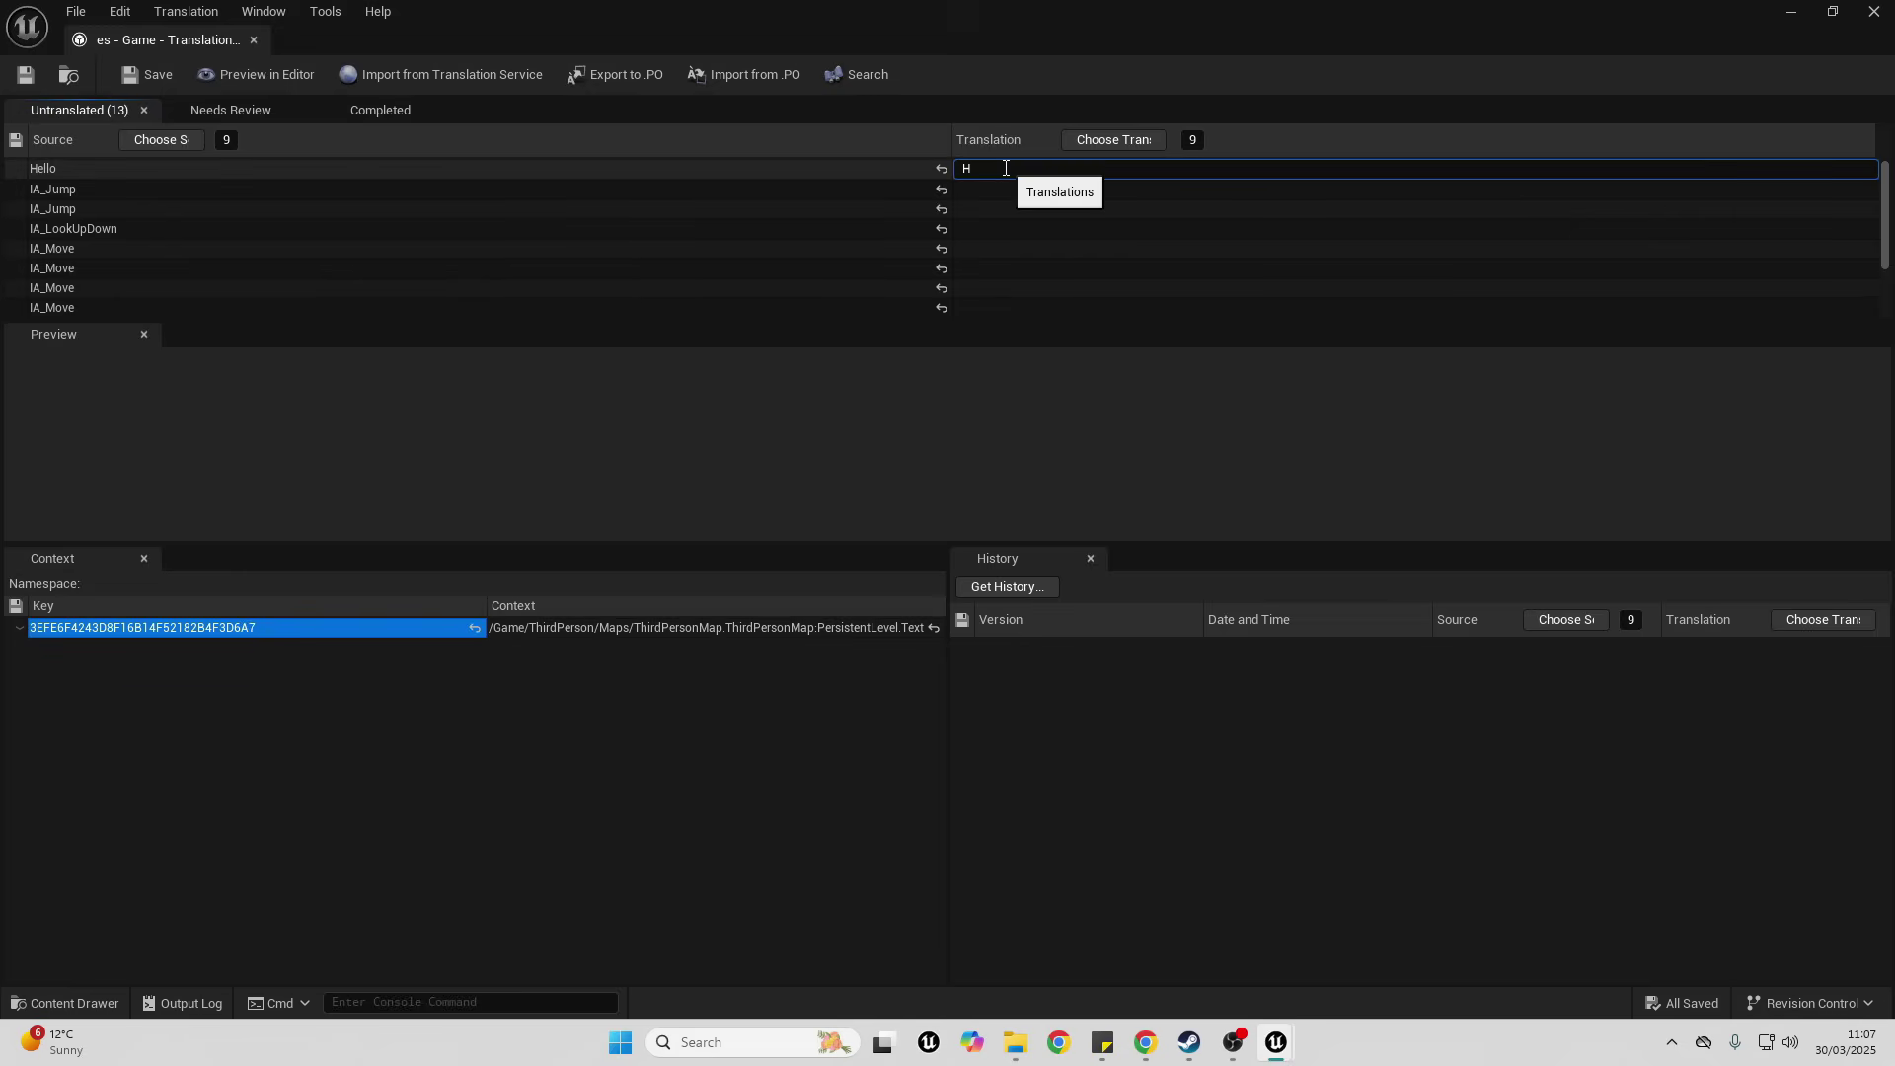
pyautogui.click(15, 141)
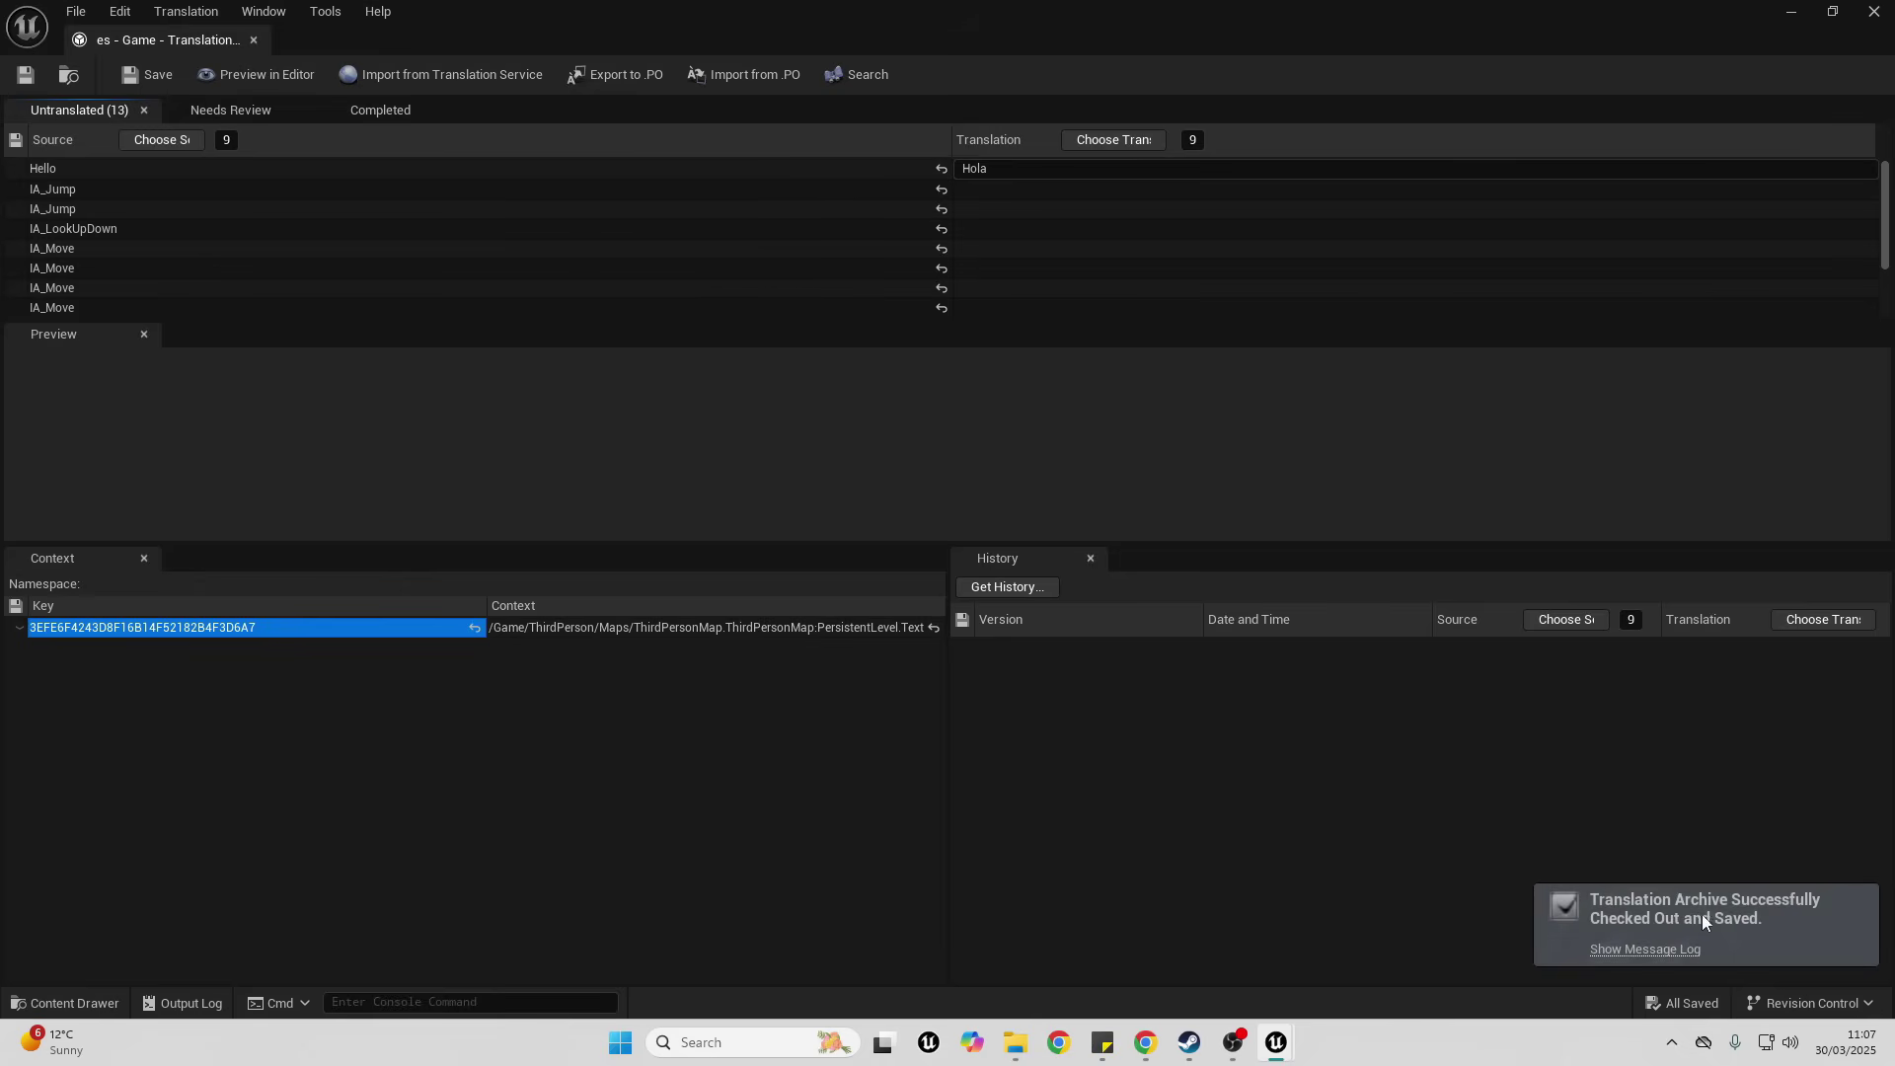
pyautogui.click(253, 39)
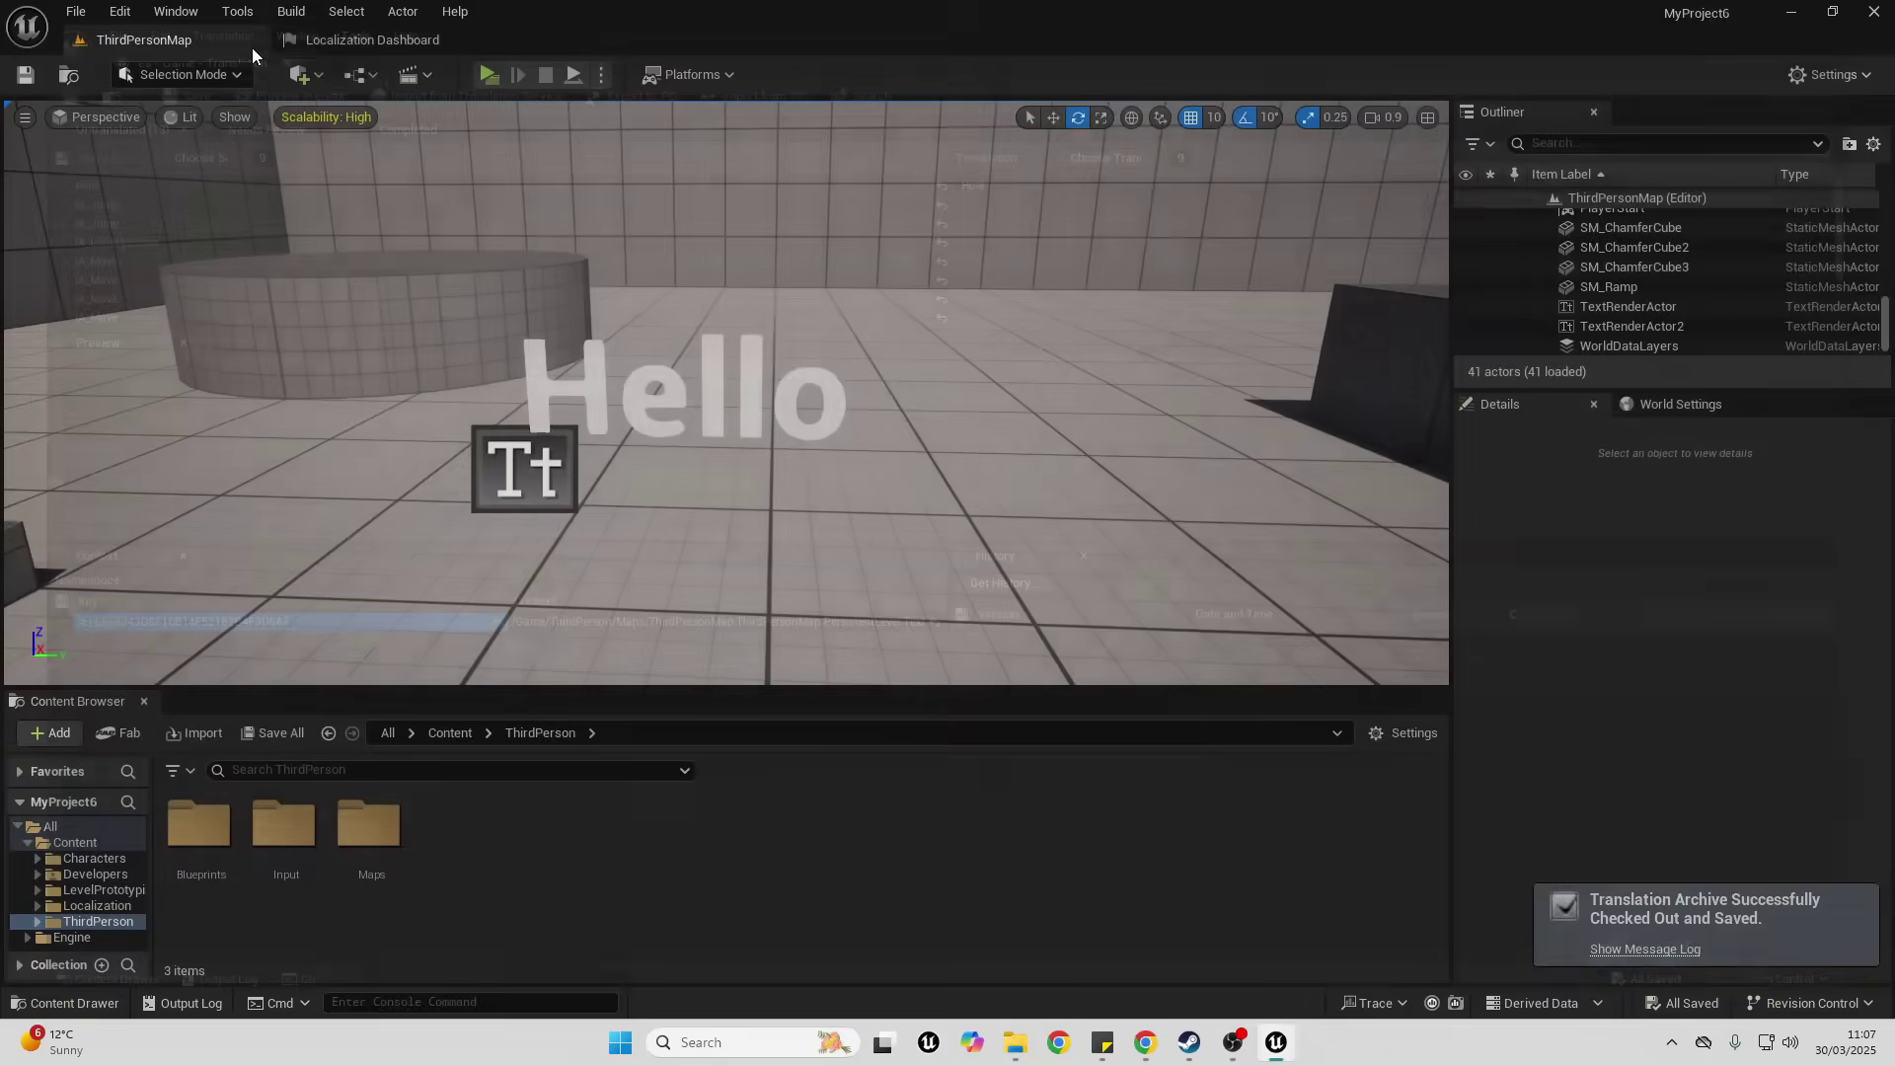
# - Reopen the Spanish translations from the Localization Dashboard and check the completed and untranslated entries
pyautogui.click(359, 42)
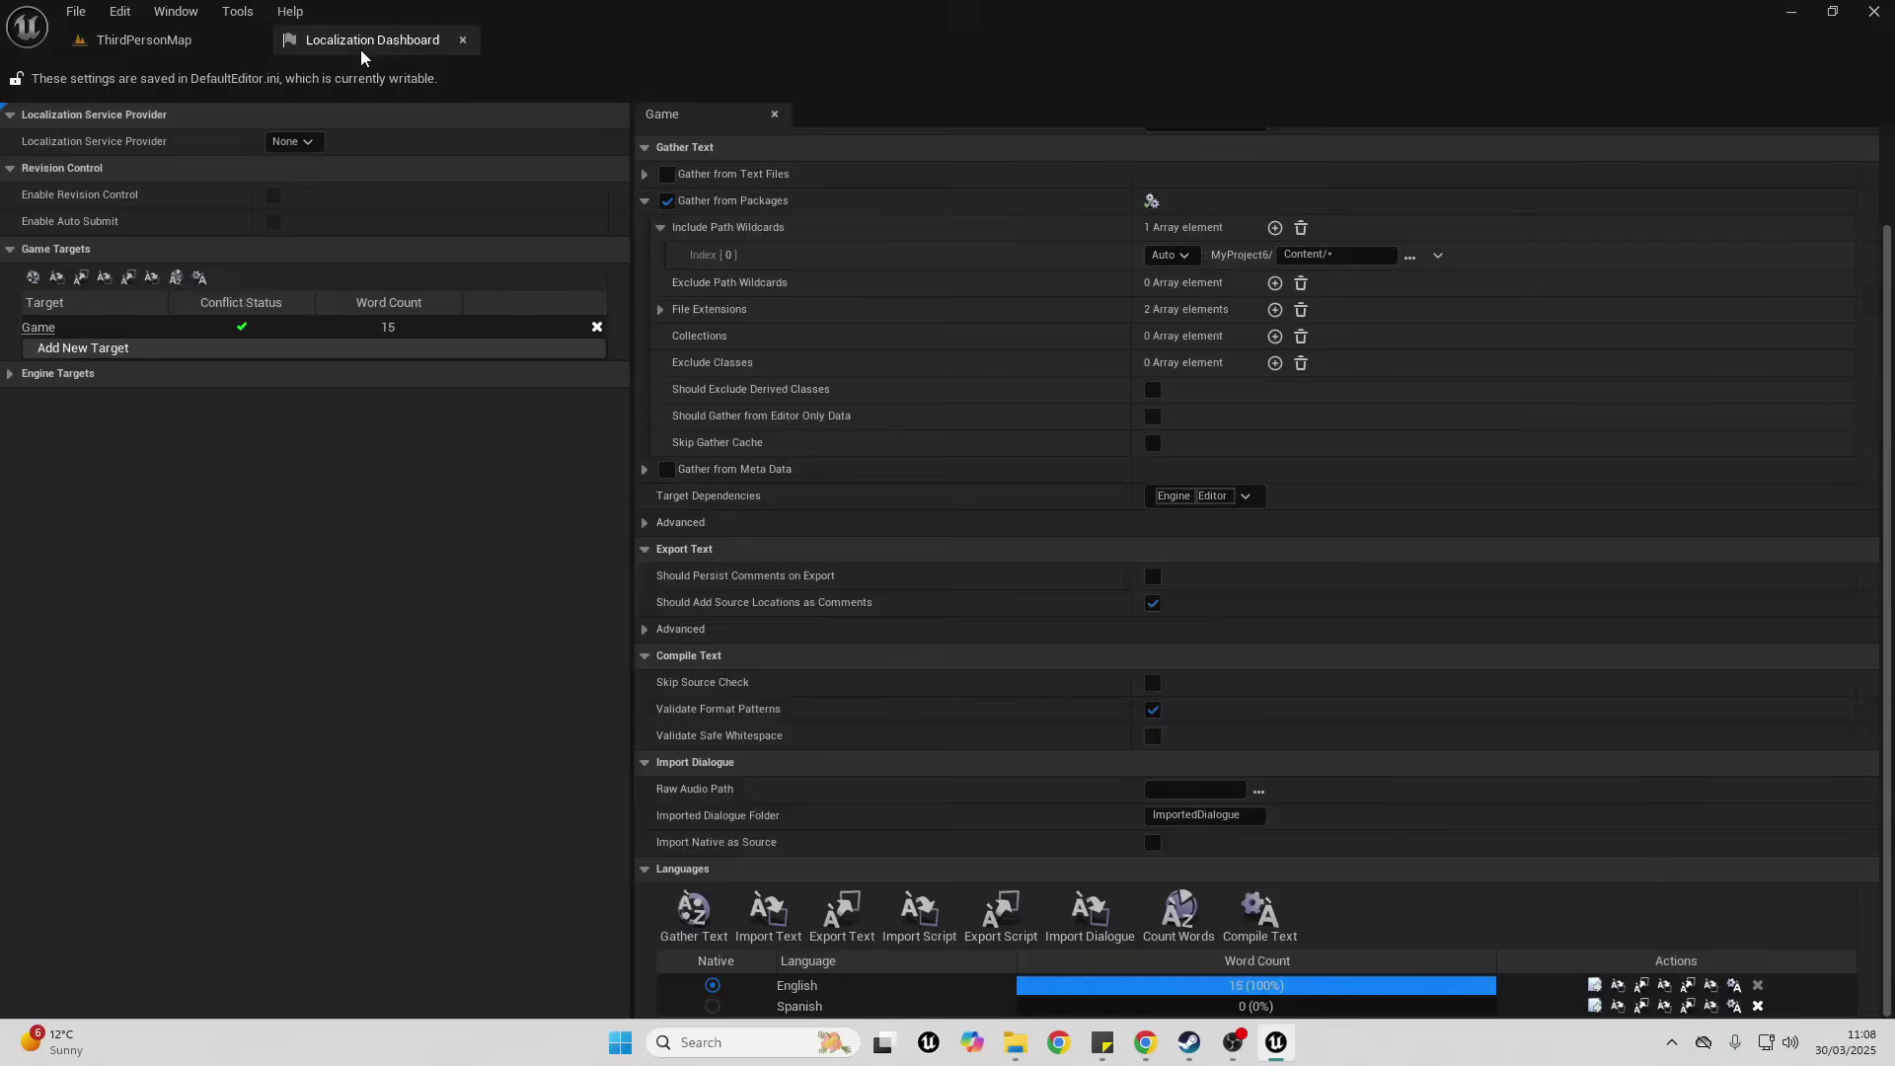
pyautogui.click(1595, 1005)
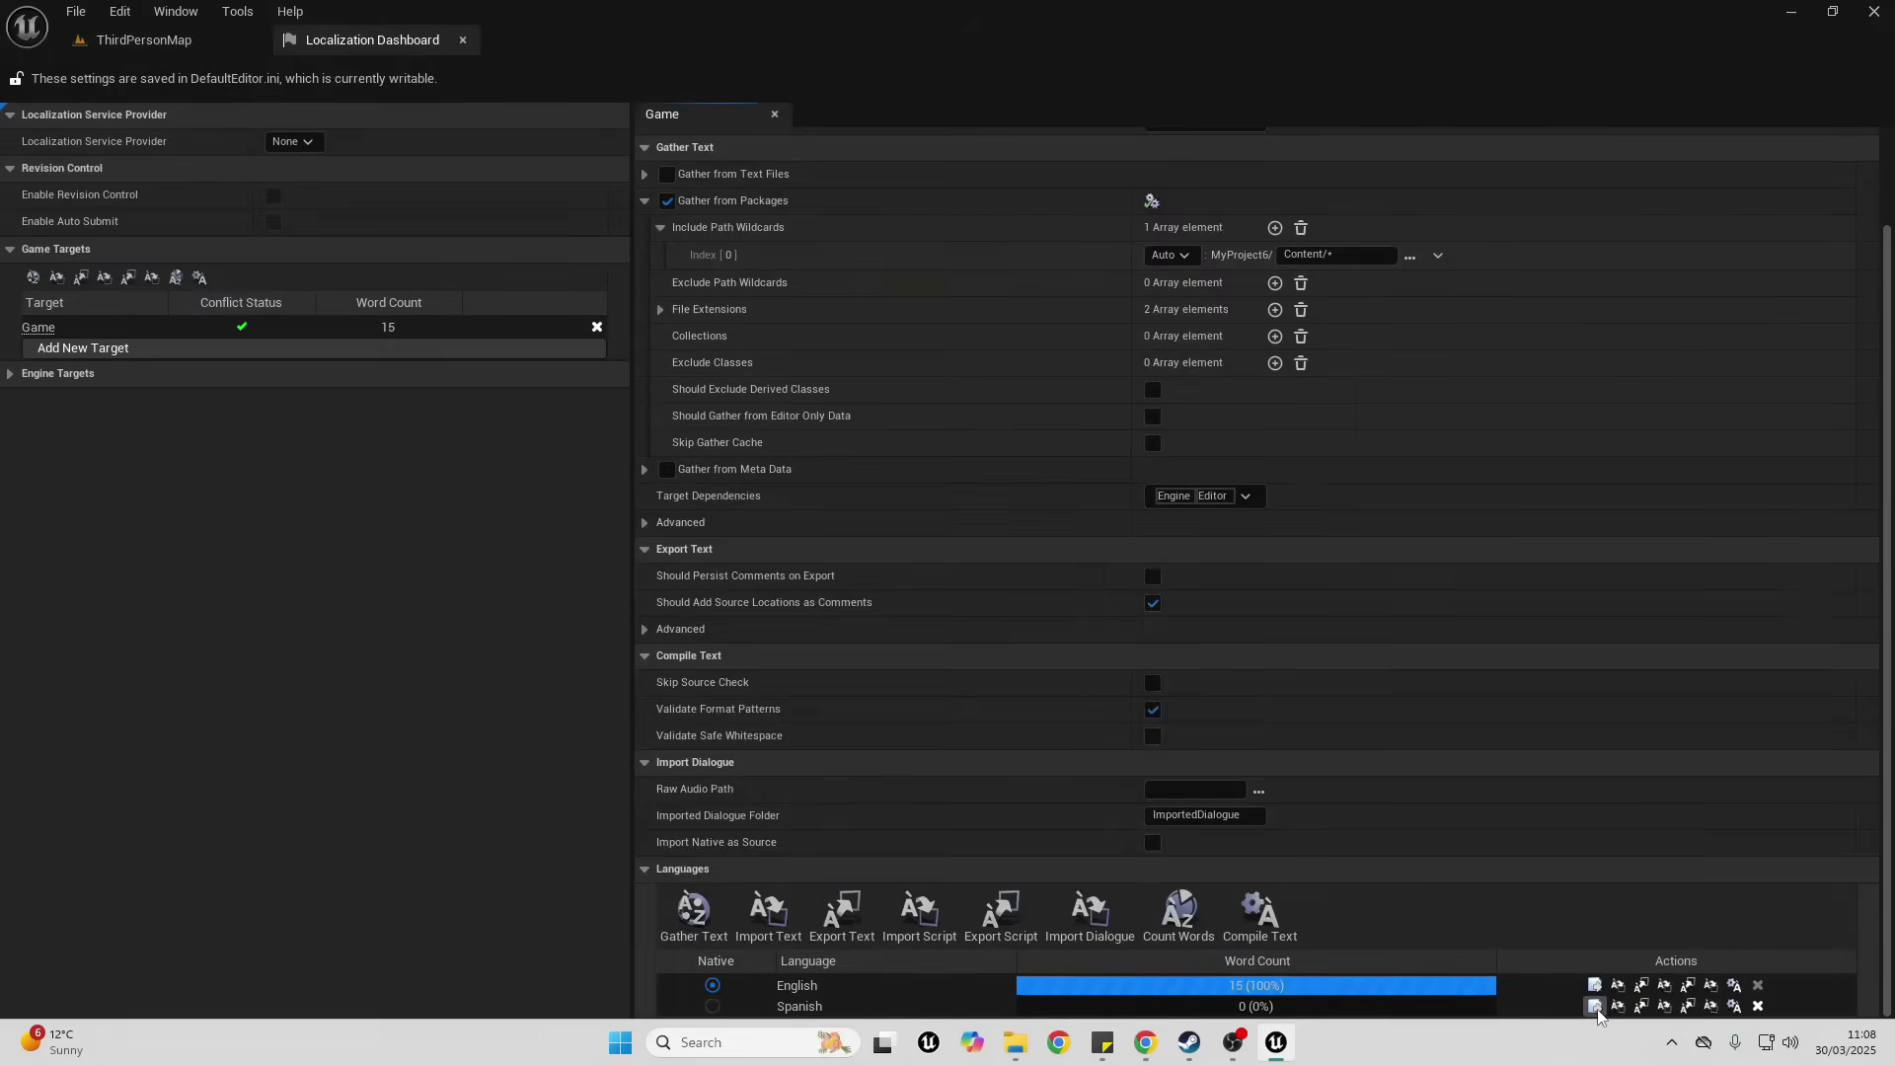
pyautogui.click(391, 109)
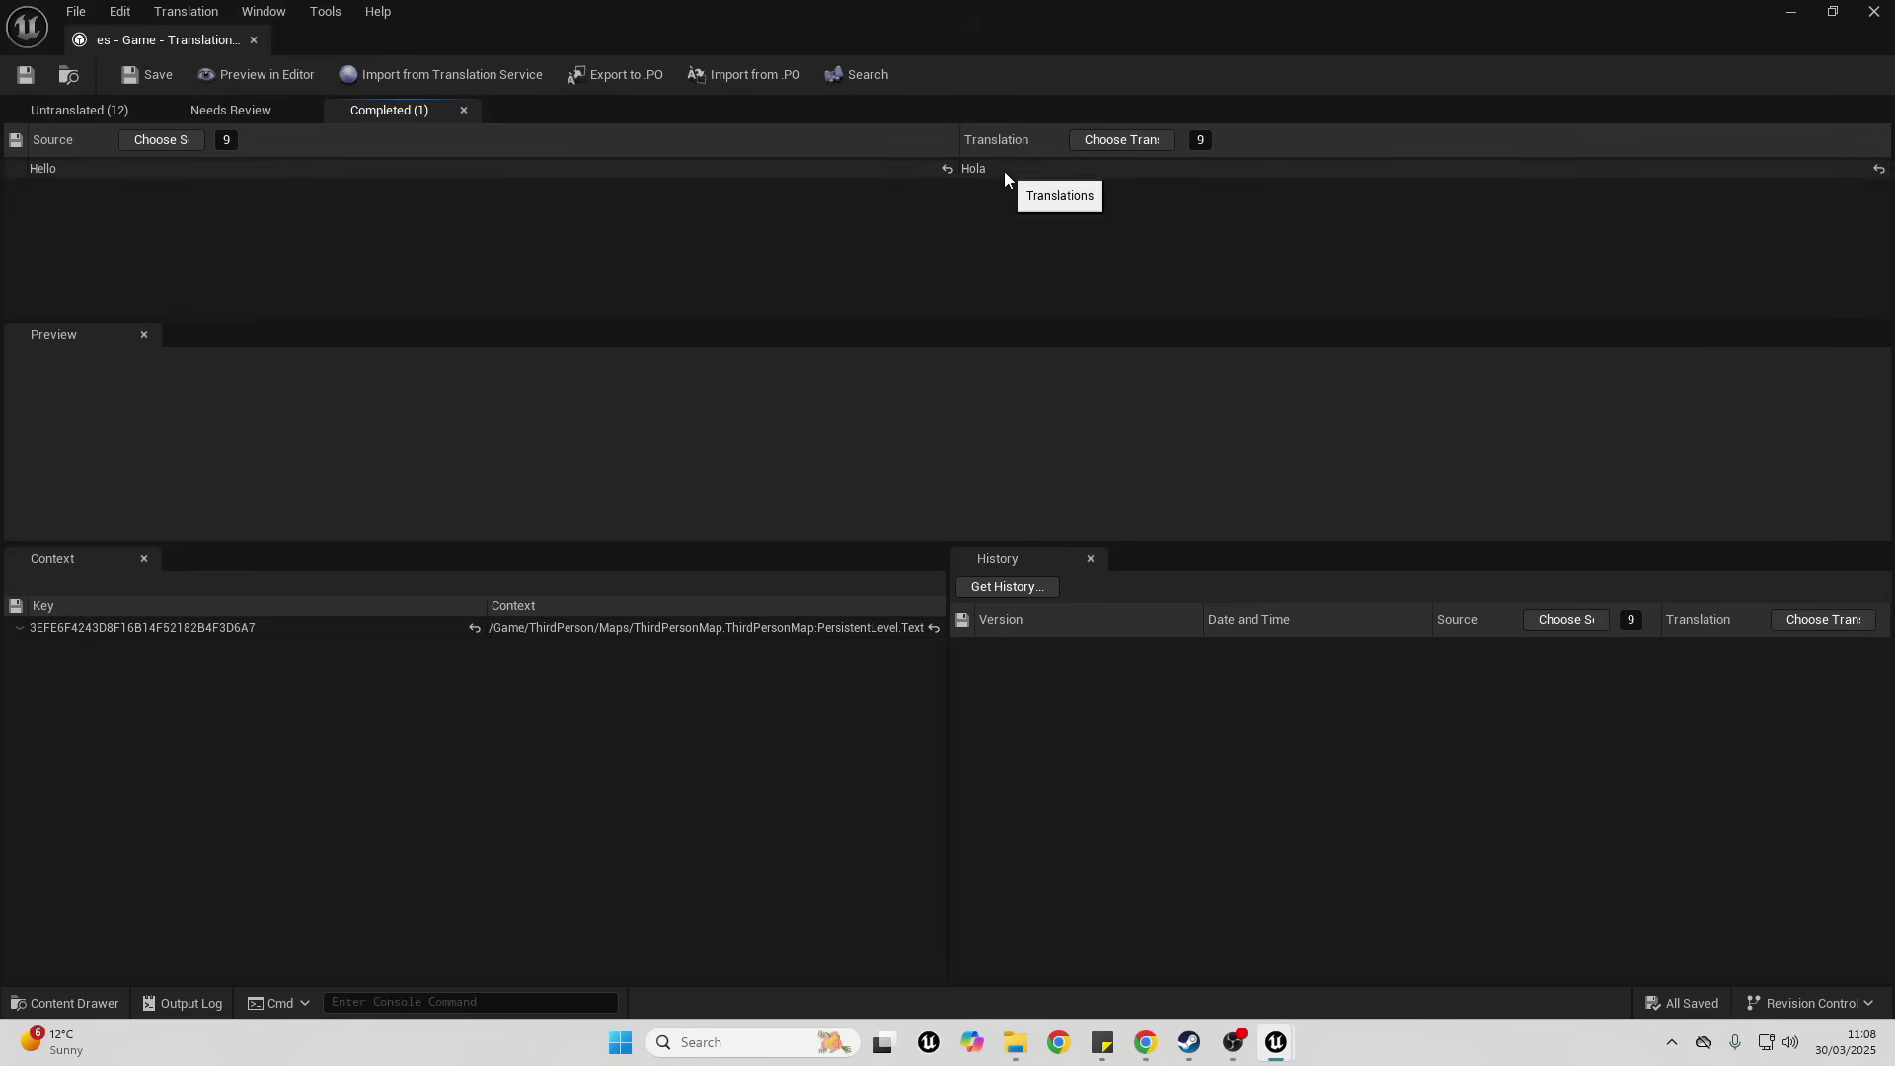
pyautogui.click(94, 111)
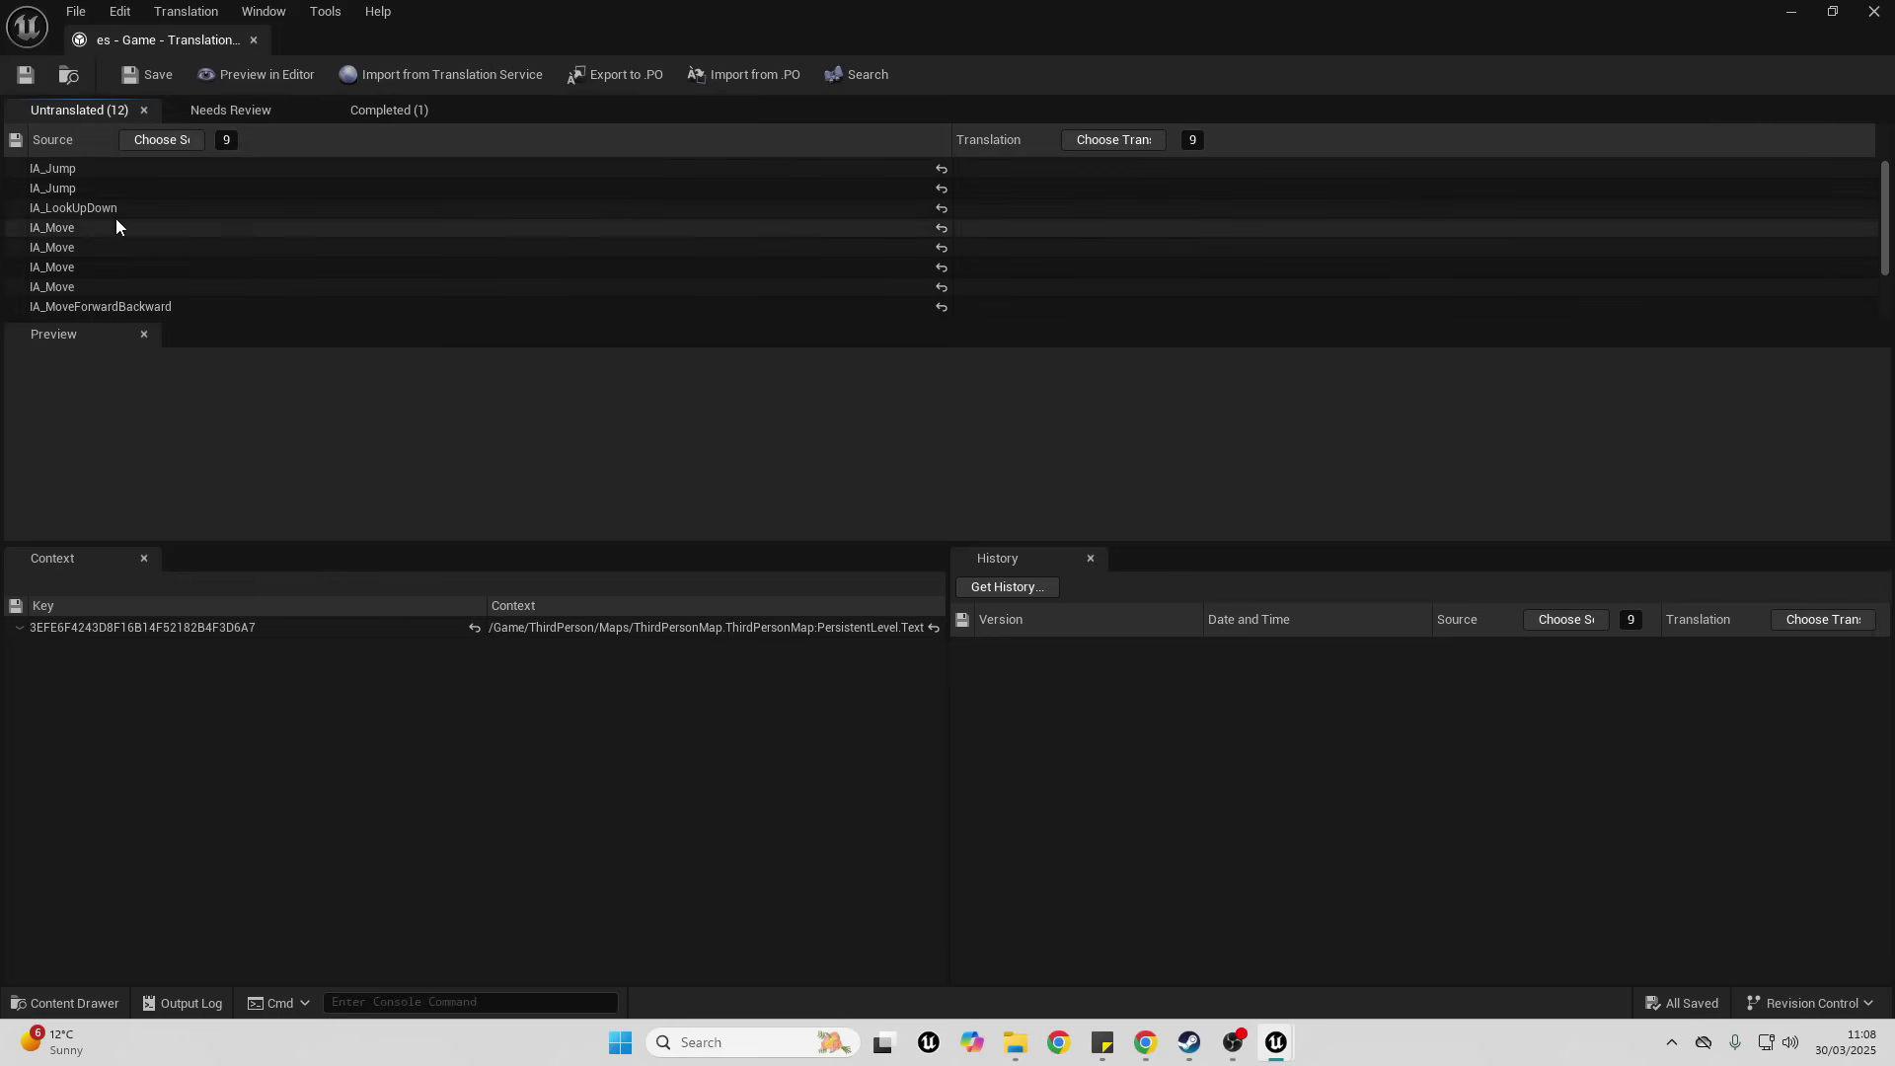
pyautogui.click(1810, 17)
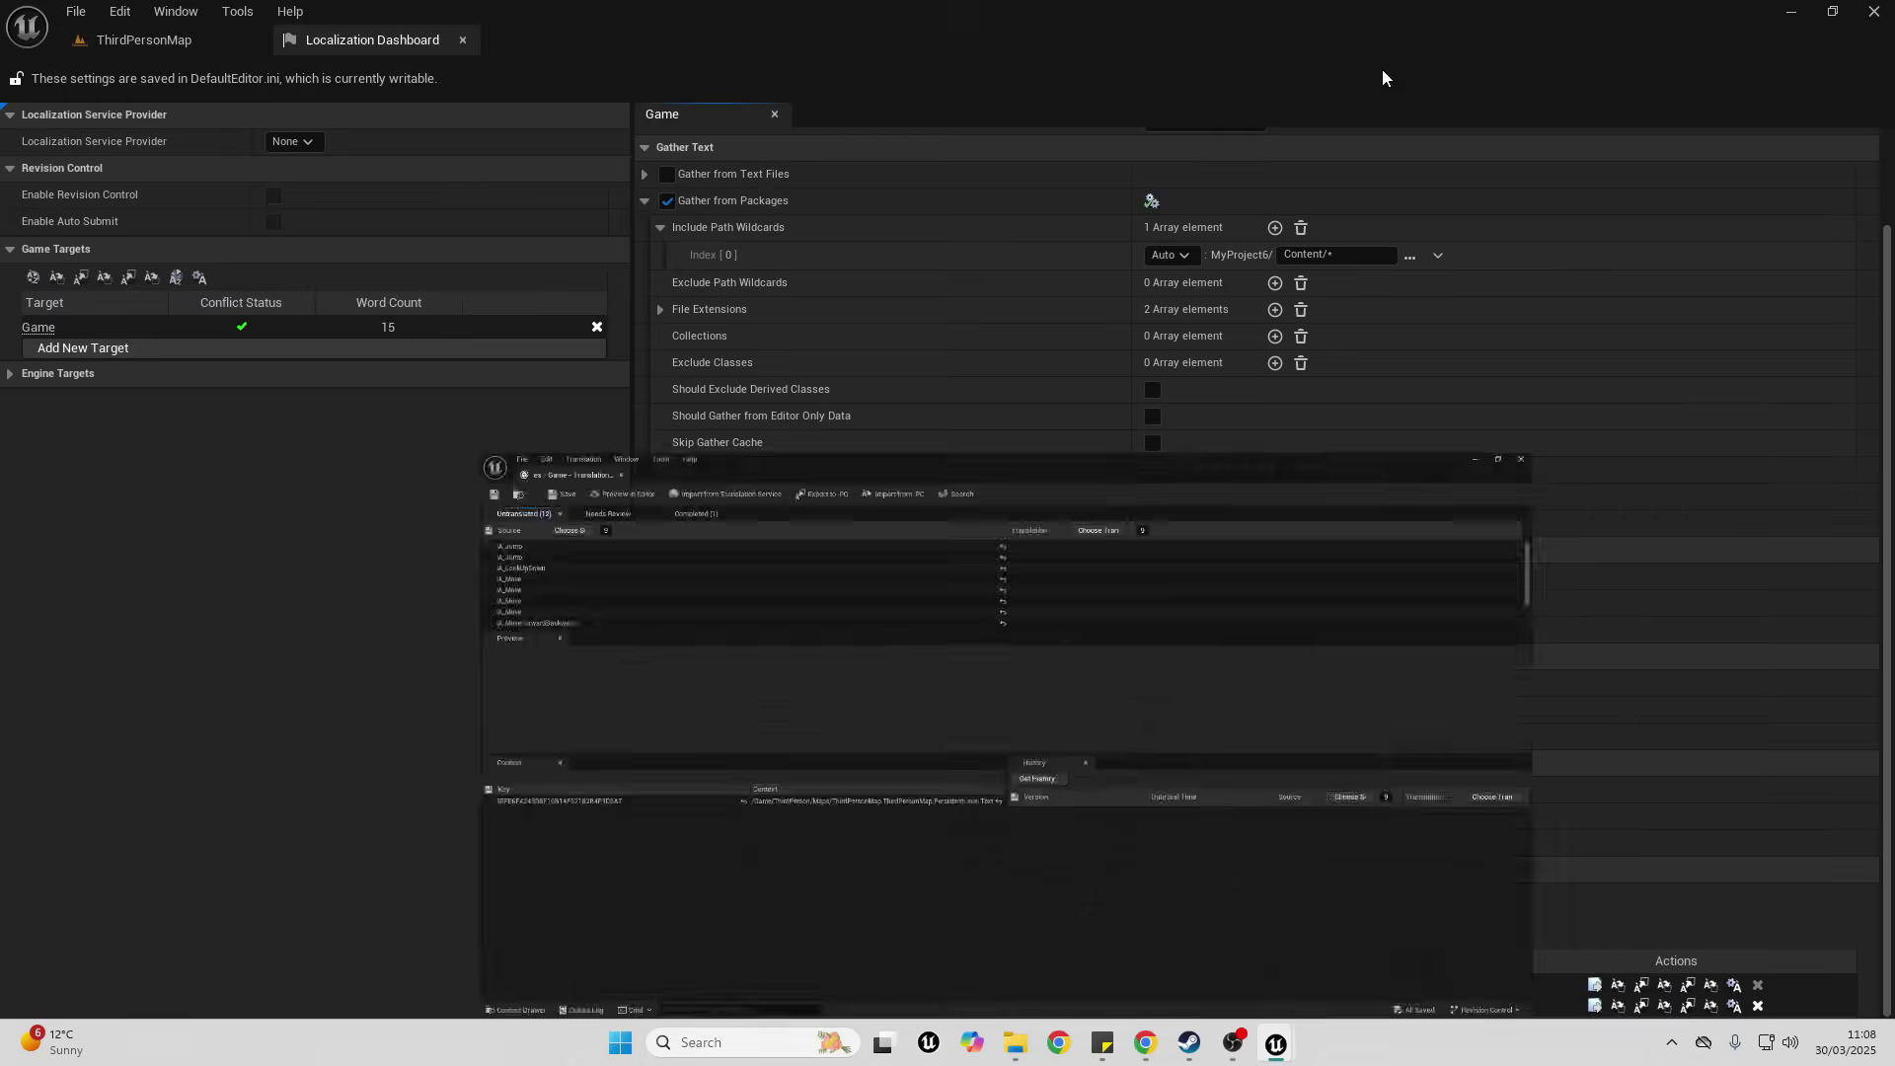
# - Select the "Hello" text actor in the level and check the Localize option of its text, leaving it enabled
pyautogui.click(94, 47)
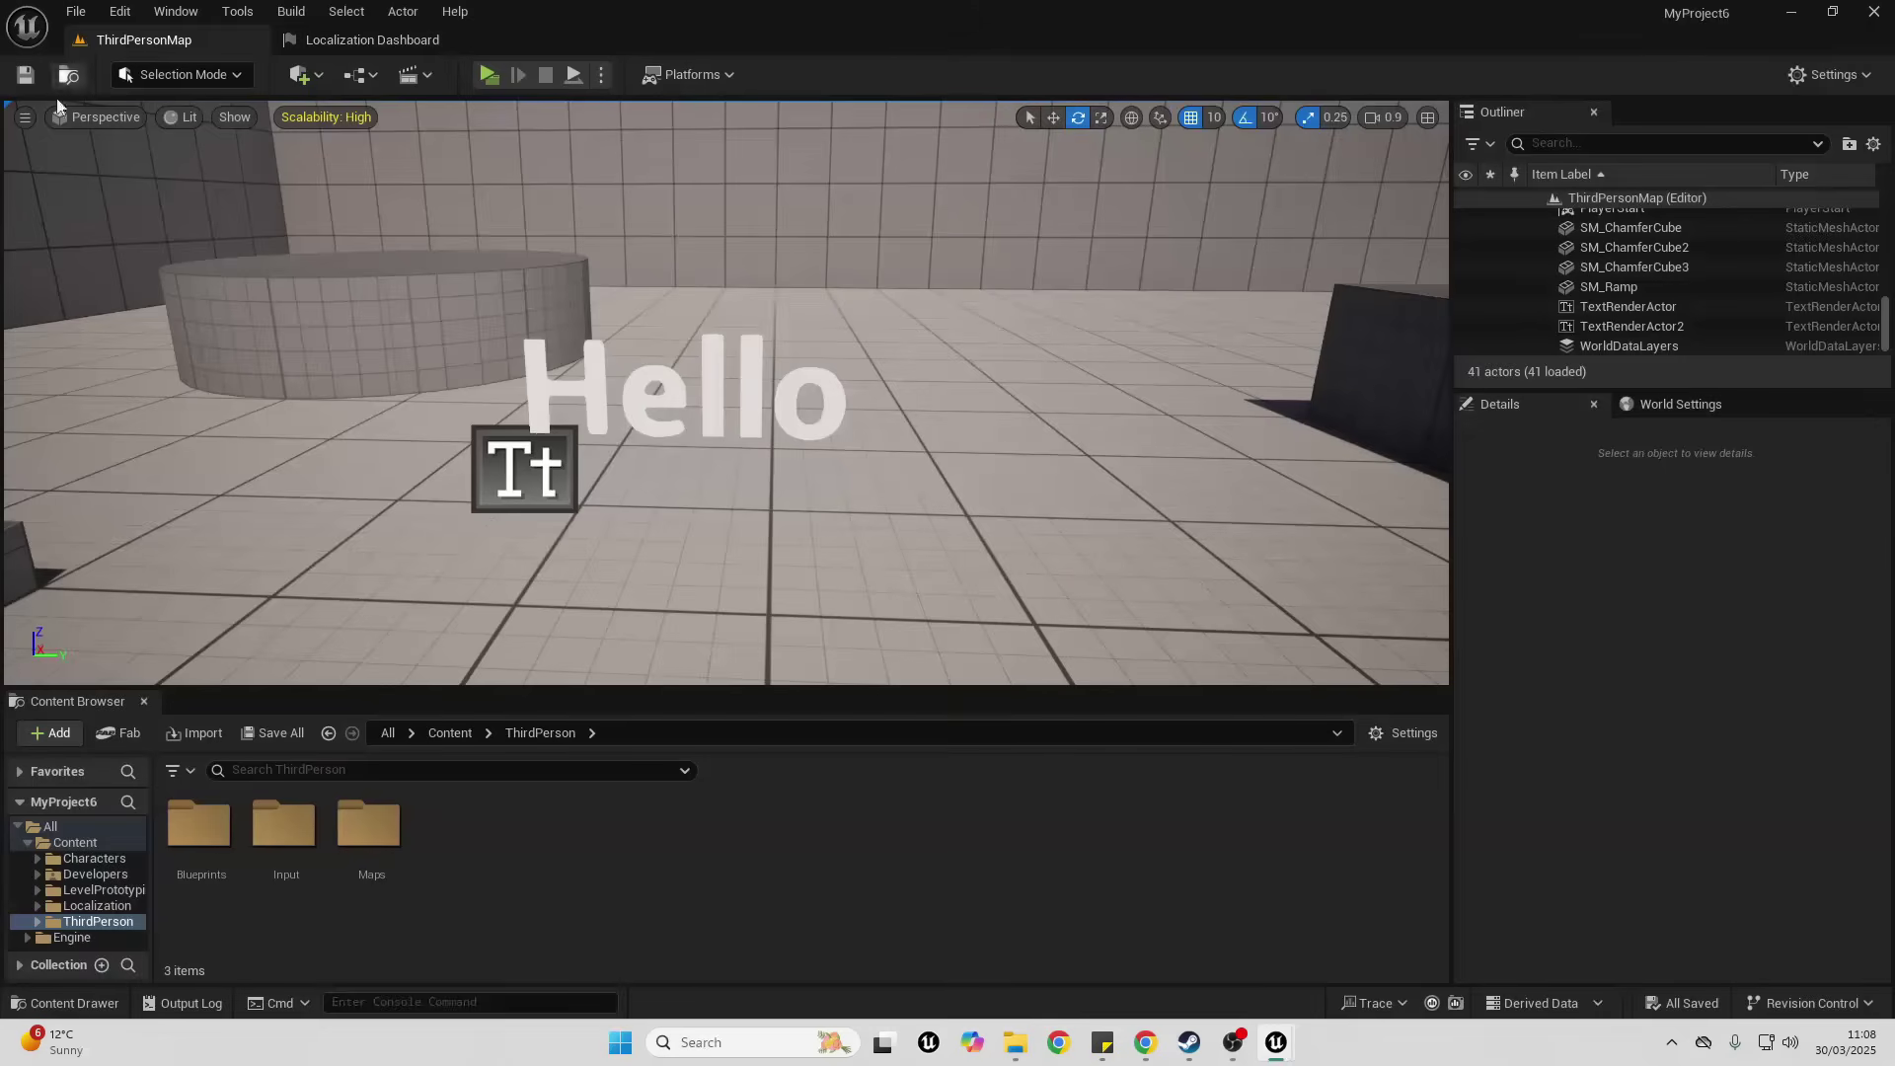
pyautogui.click(711, 387)
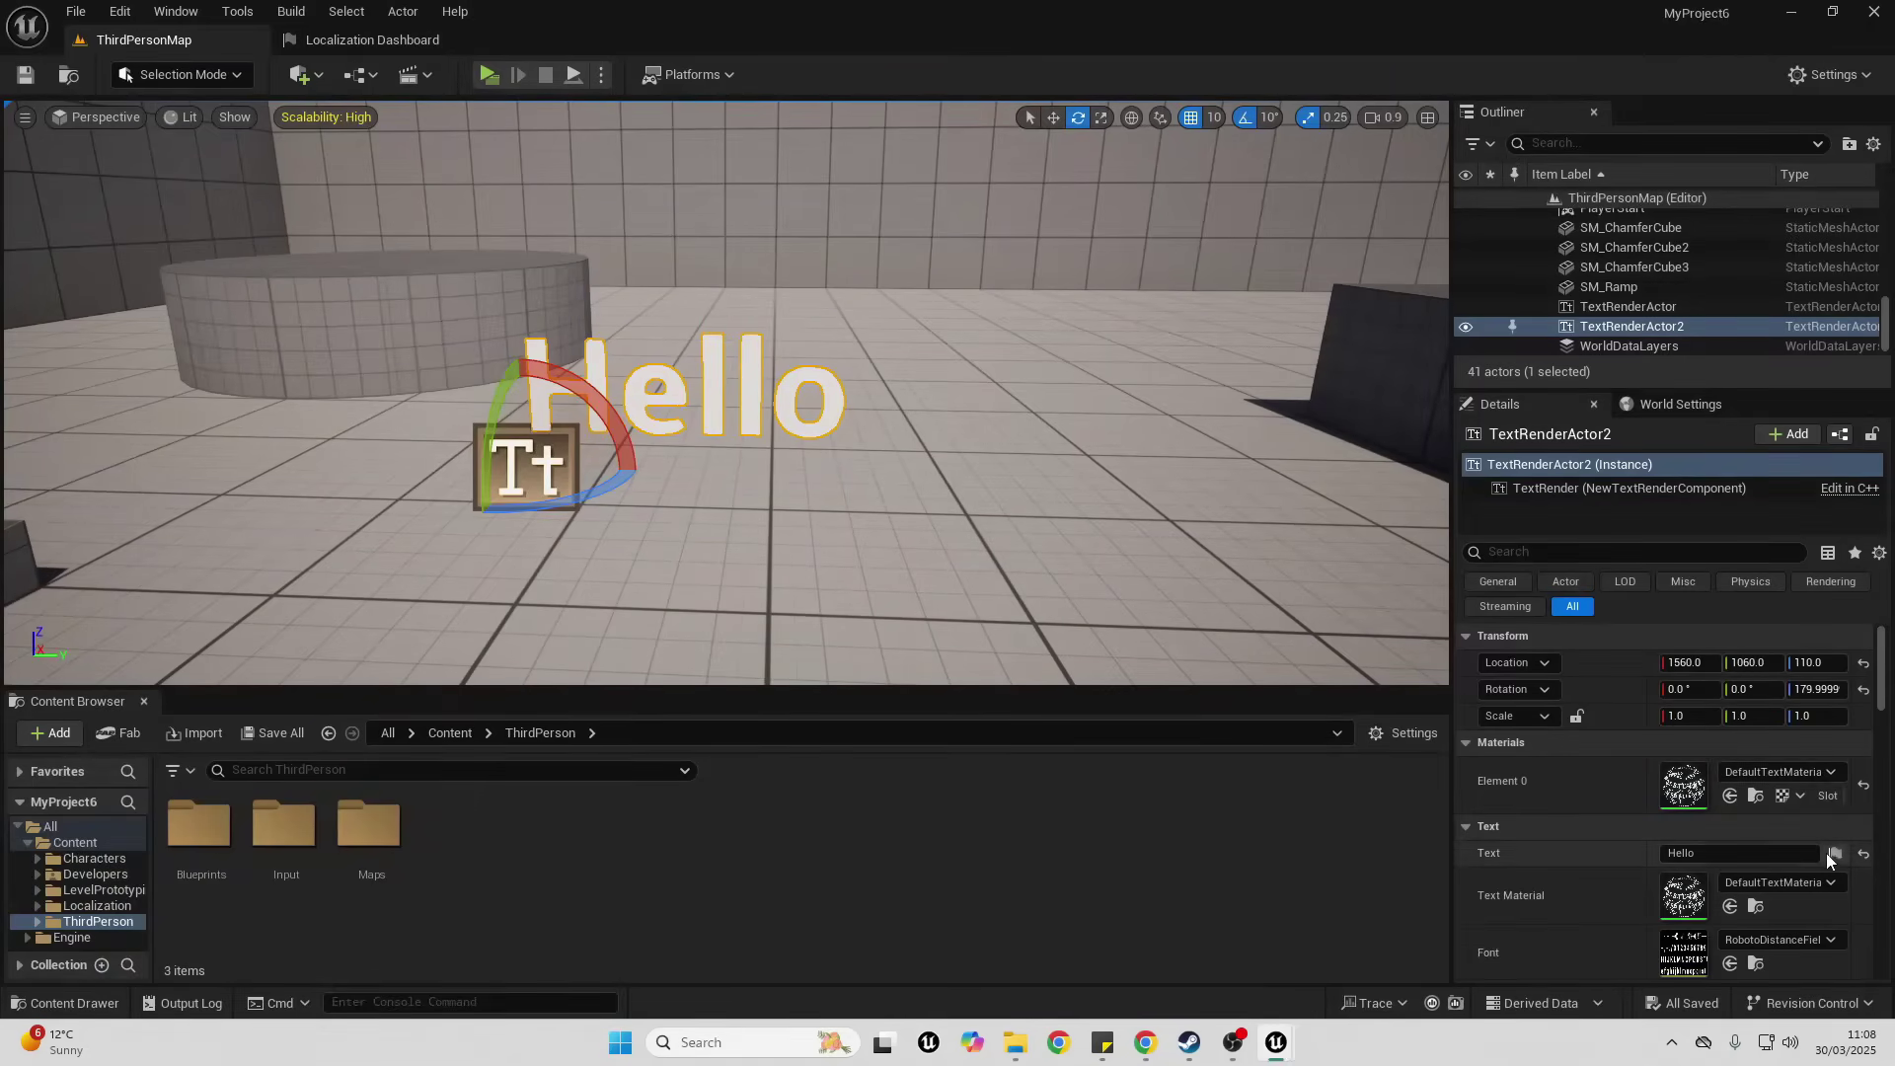
pyautogui.click(1835, 854)
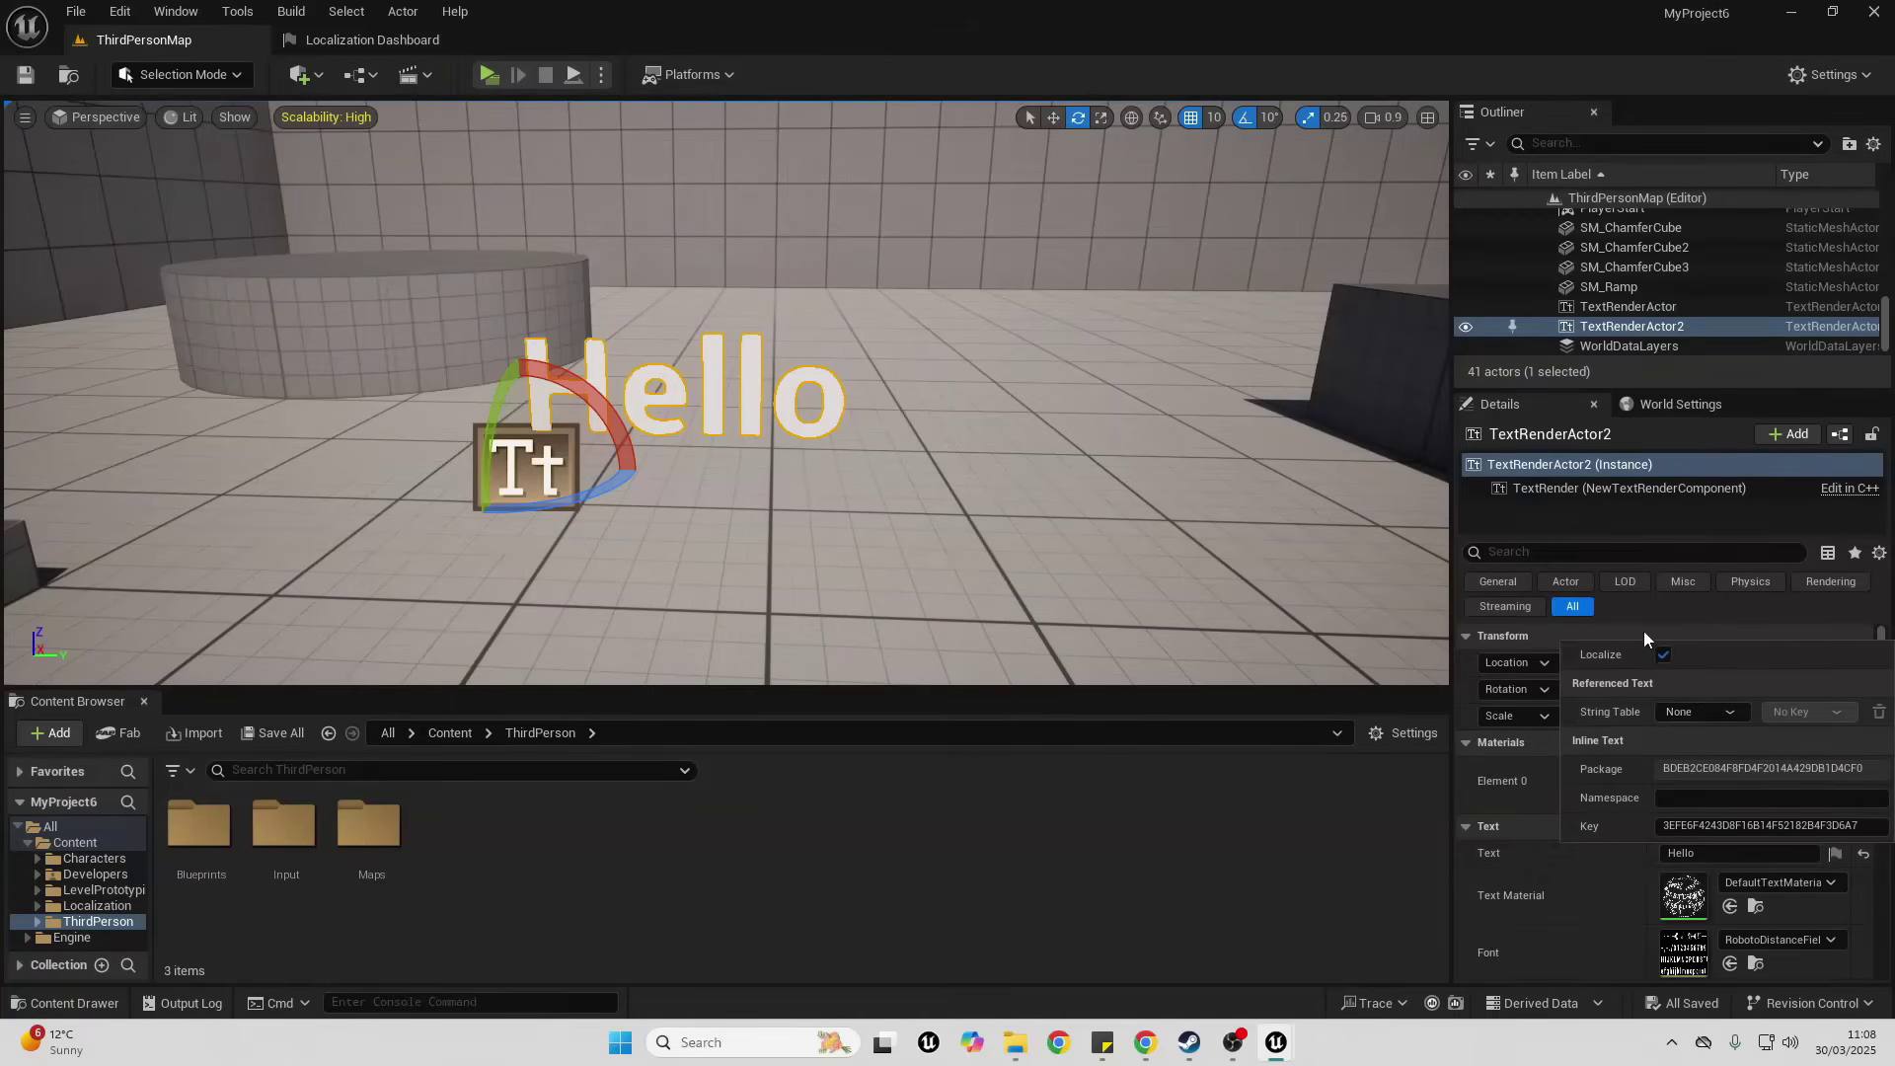
pyautogui.moveTo(1617, 655)
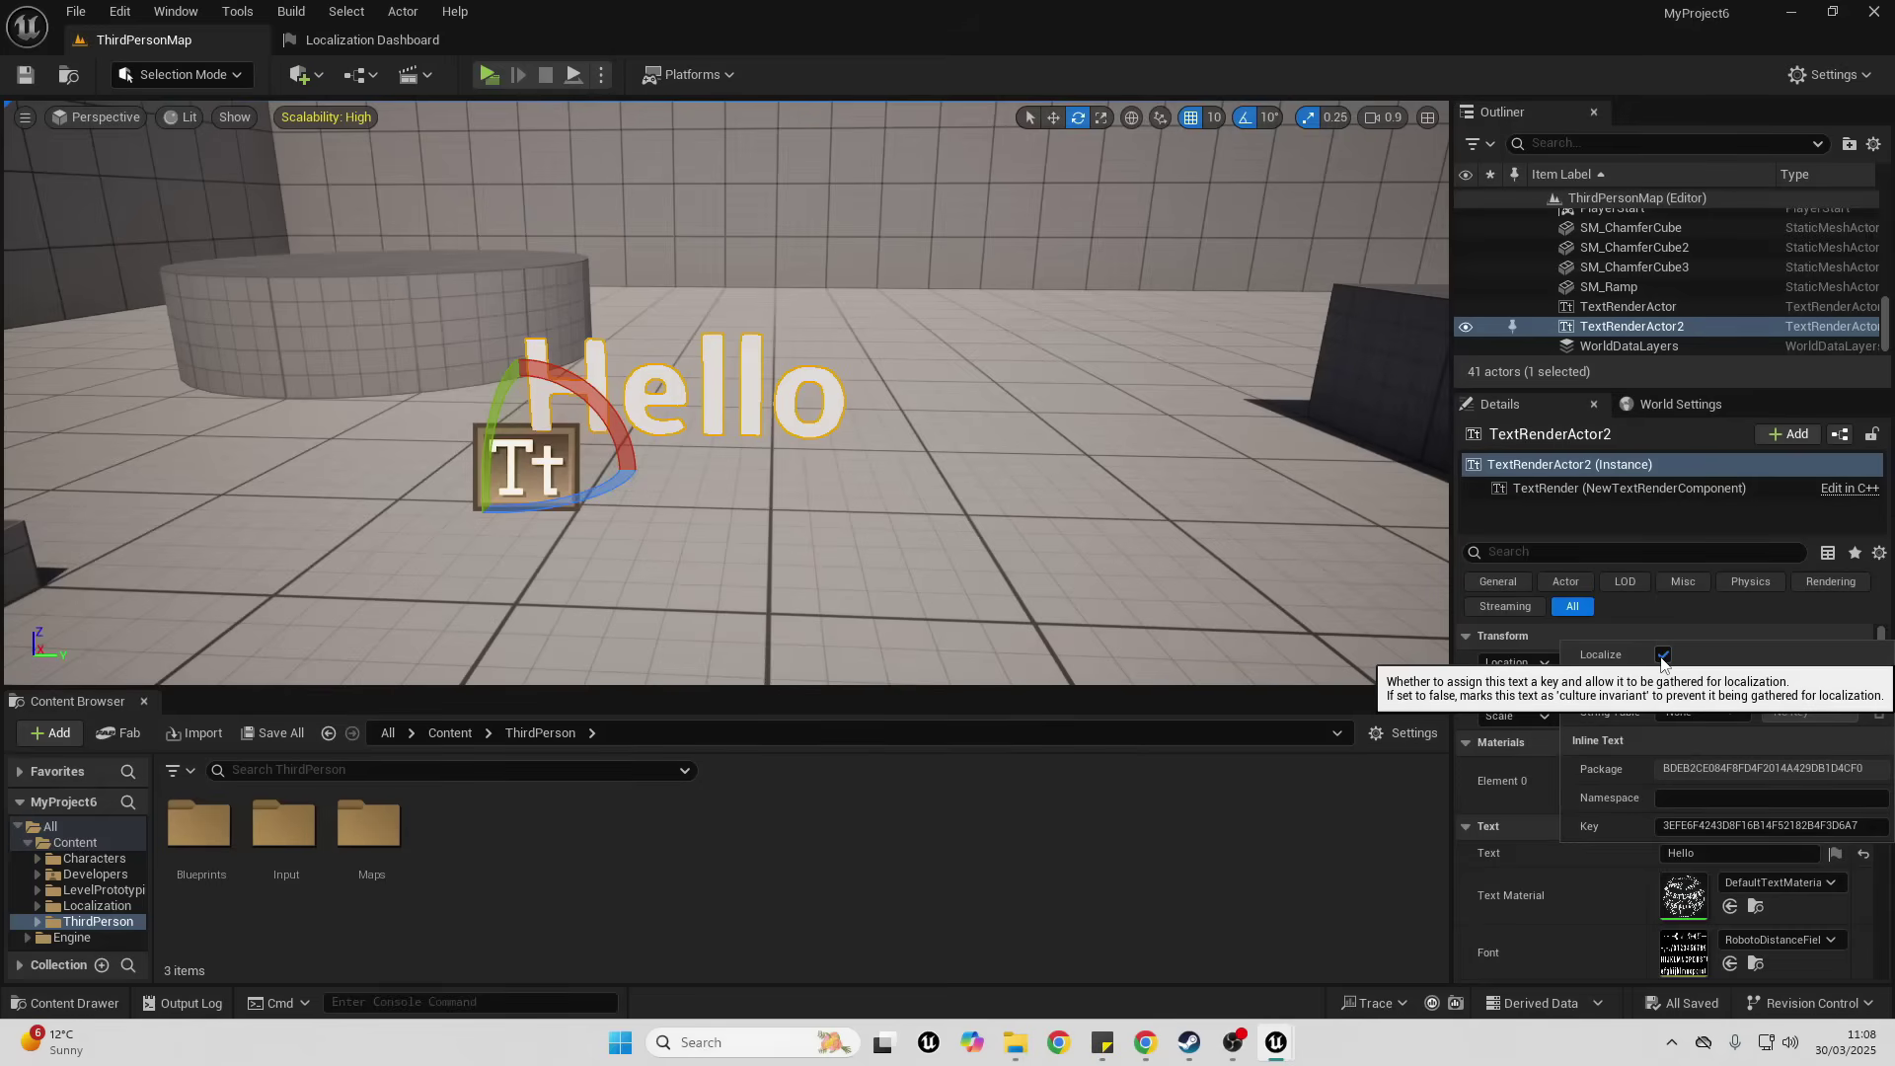
pyautogui.click(1663, 656)
pyautogui.click(1663, 657)
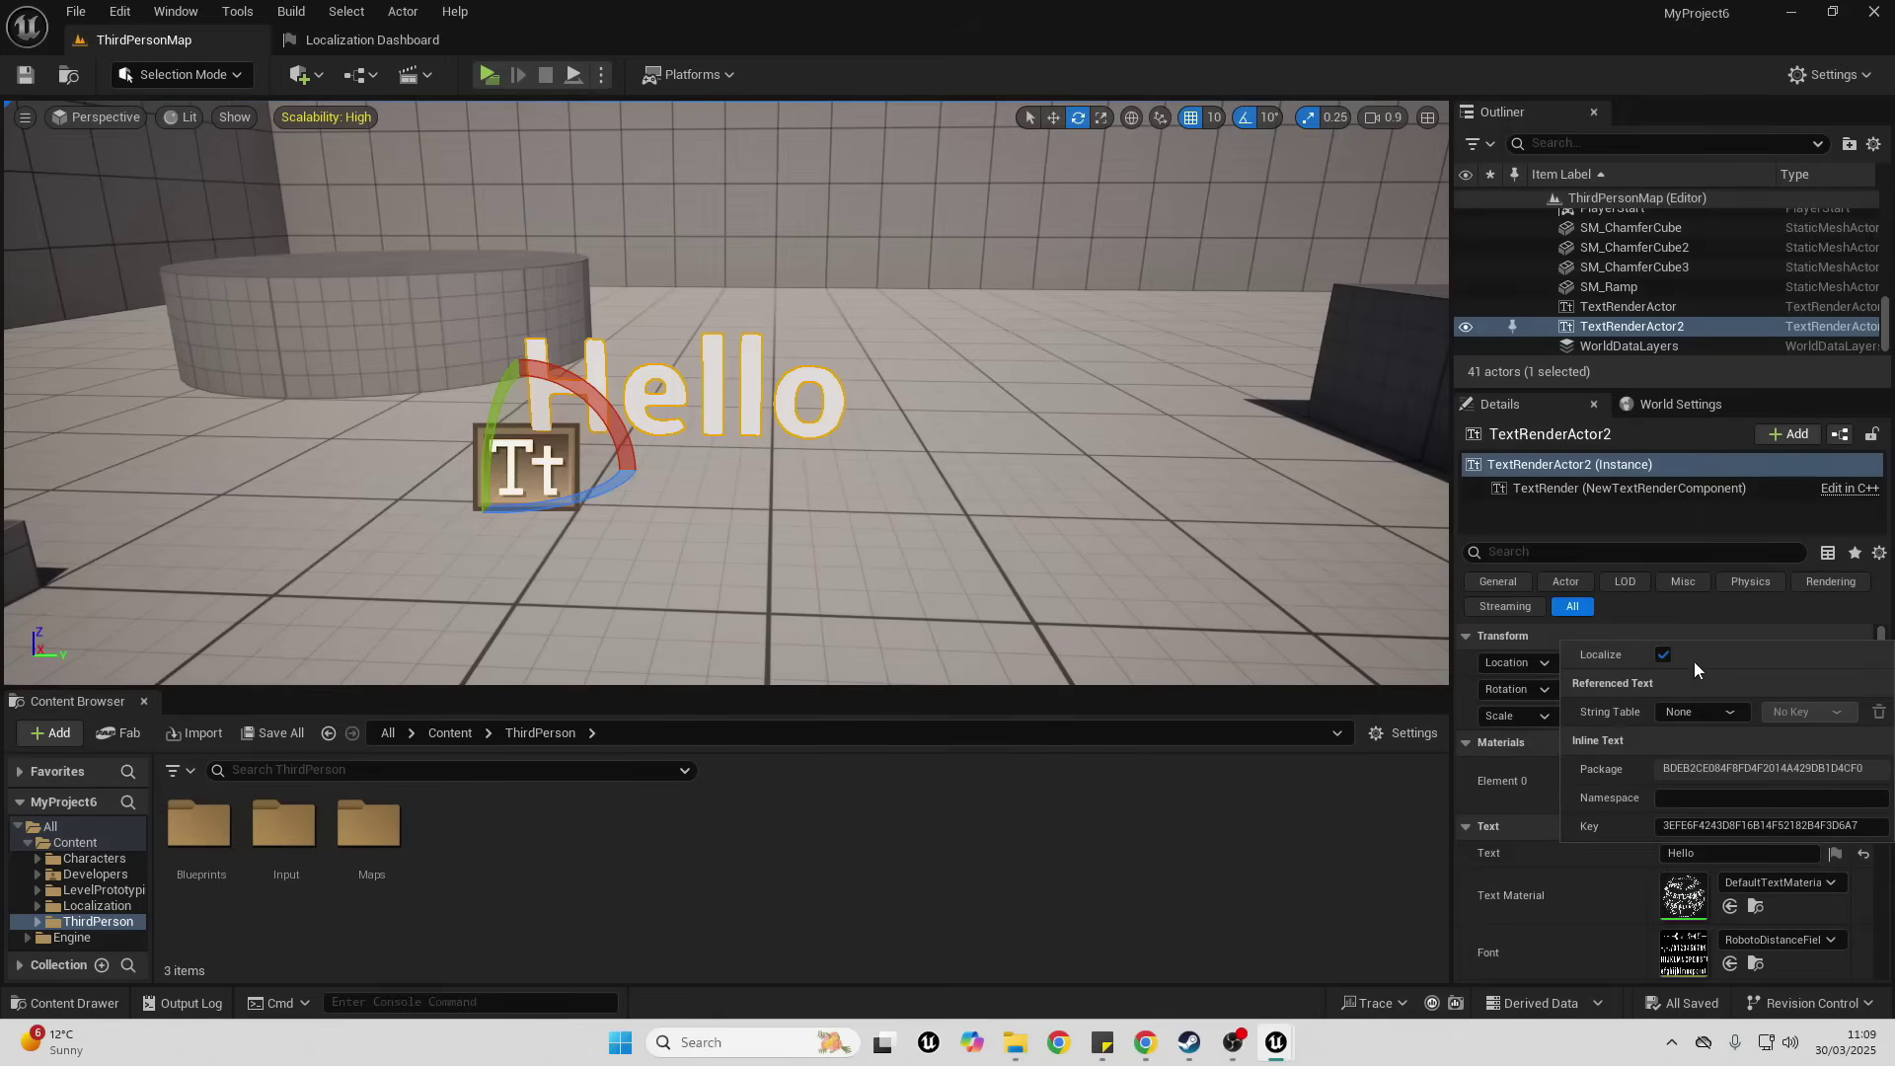
# - Check the completed entries in the Spanish translations once more and close the translation editor
pyautogui.moveTo(1278, 1045)
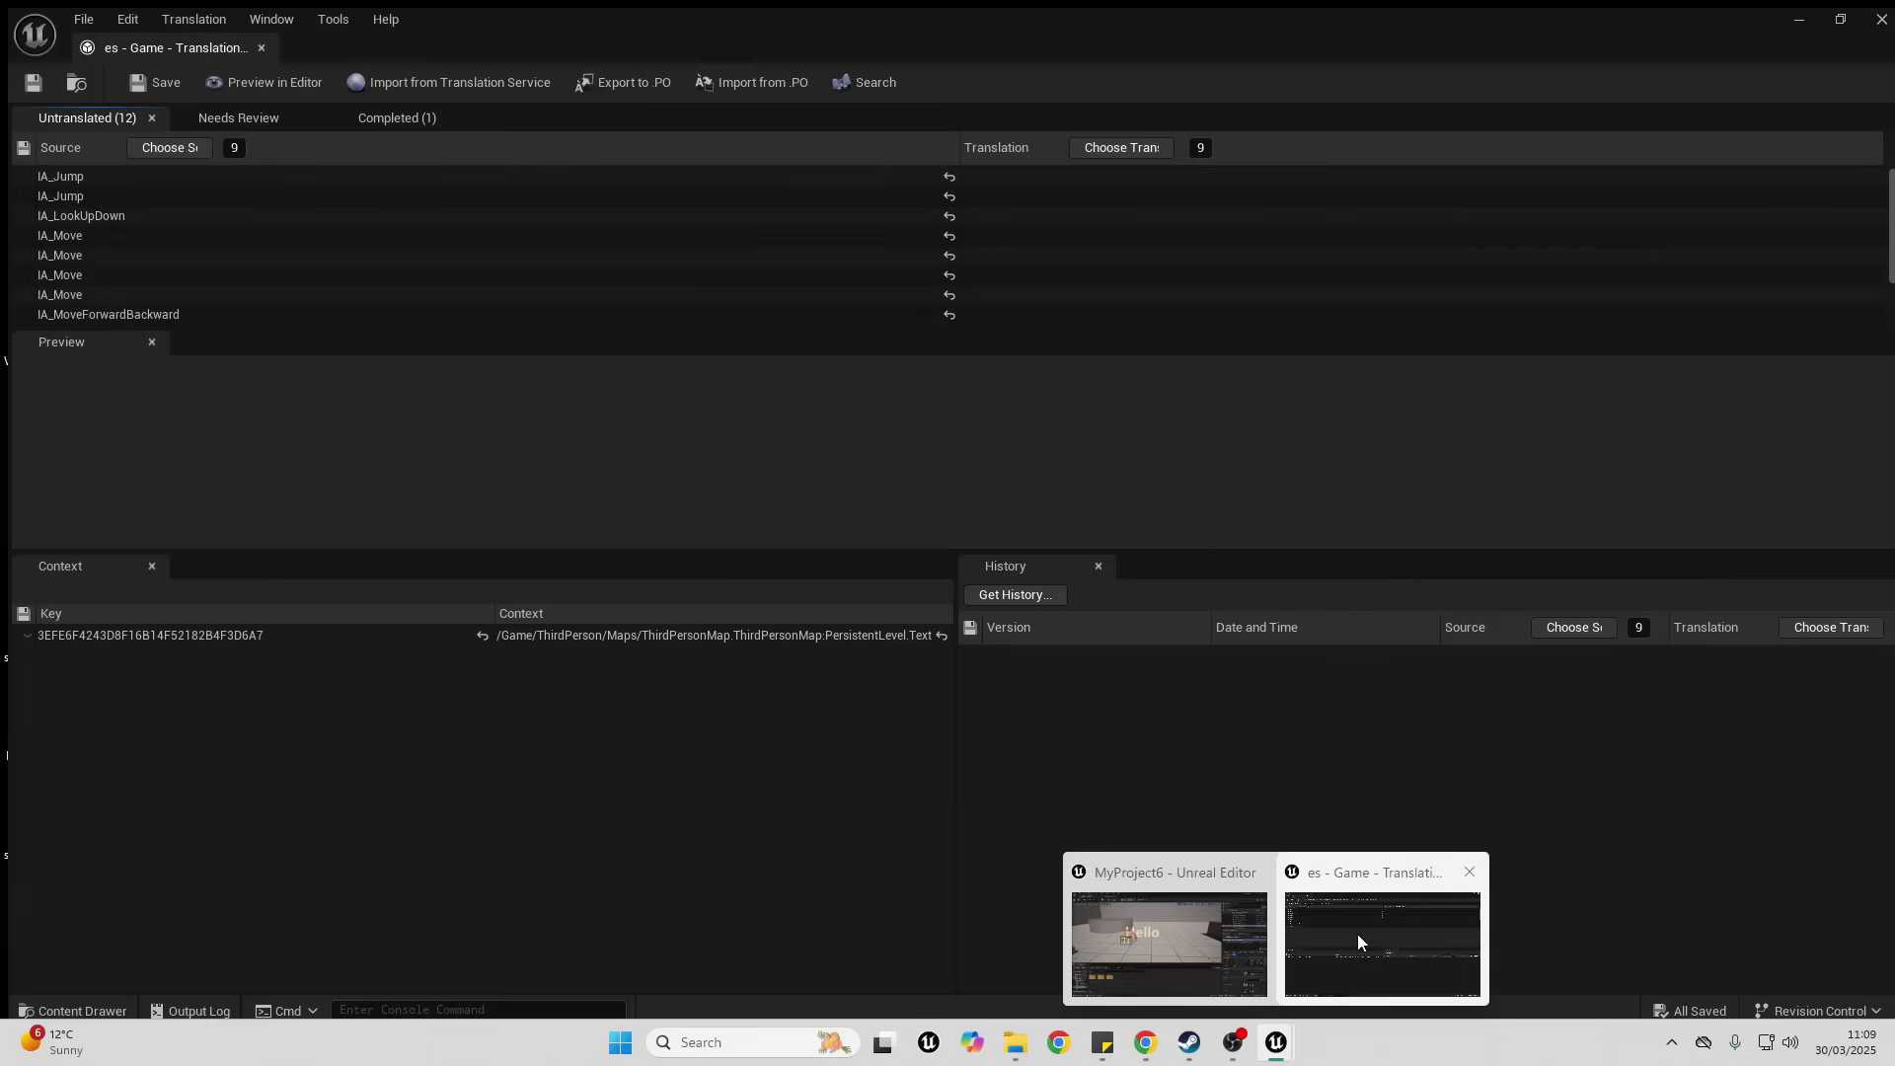
pyautogui.click(1358, 934)
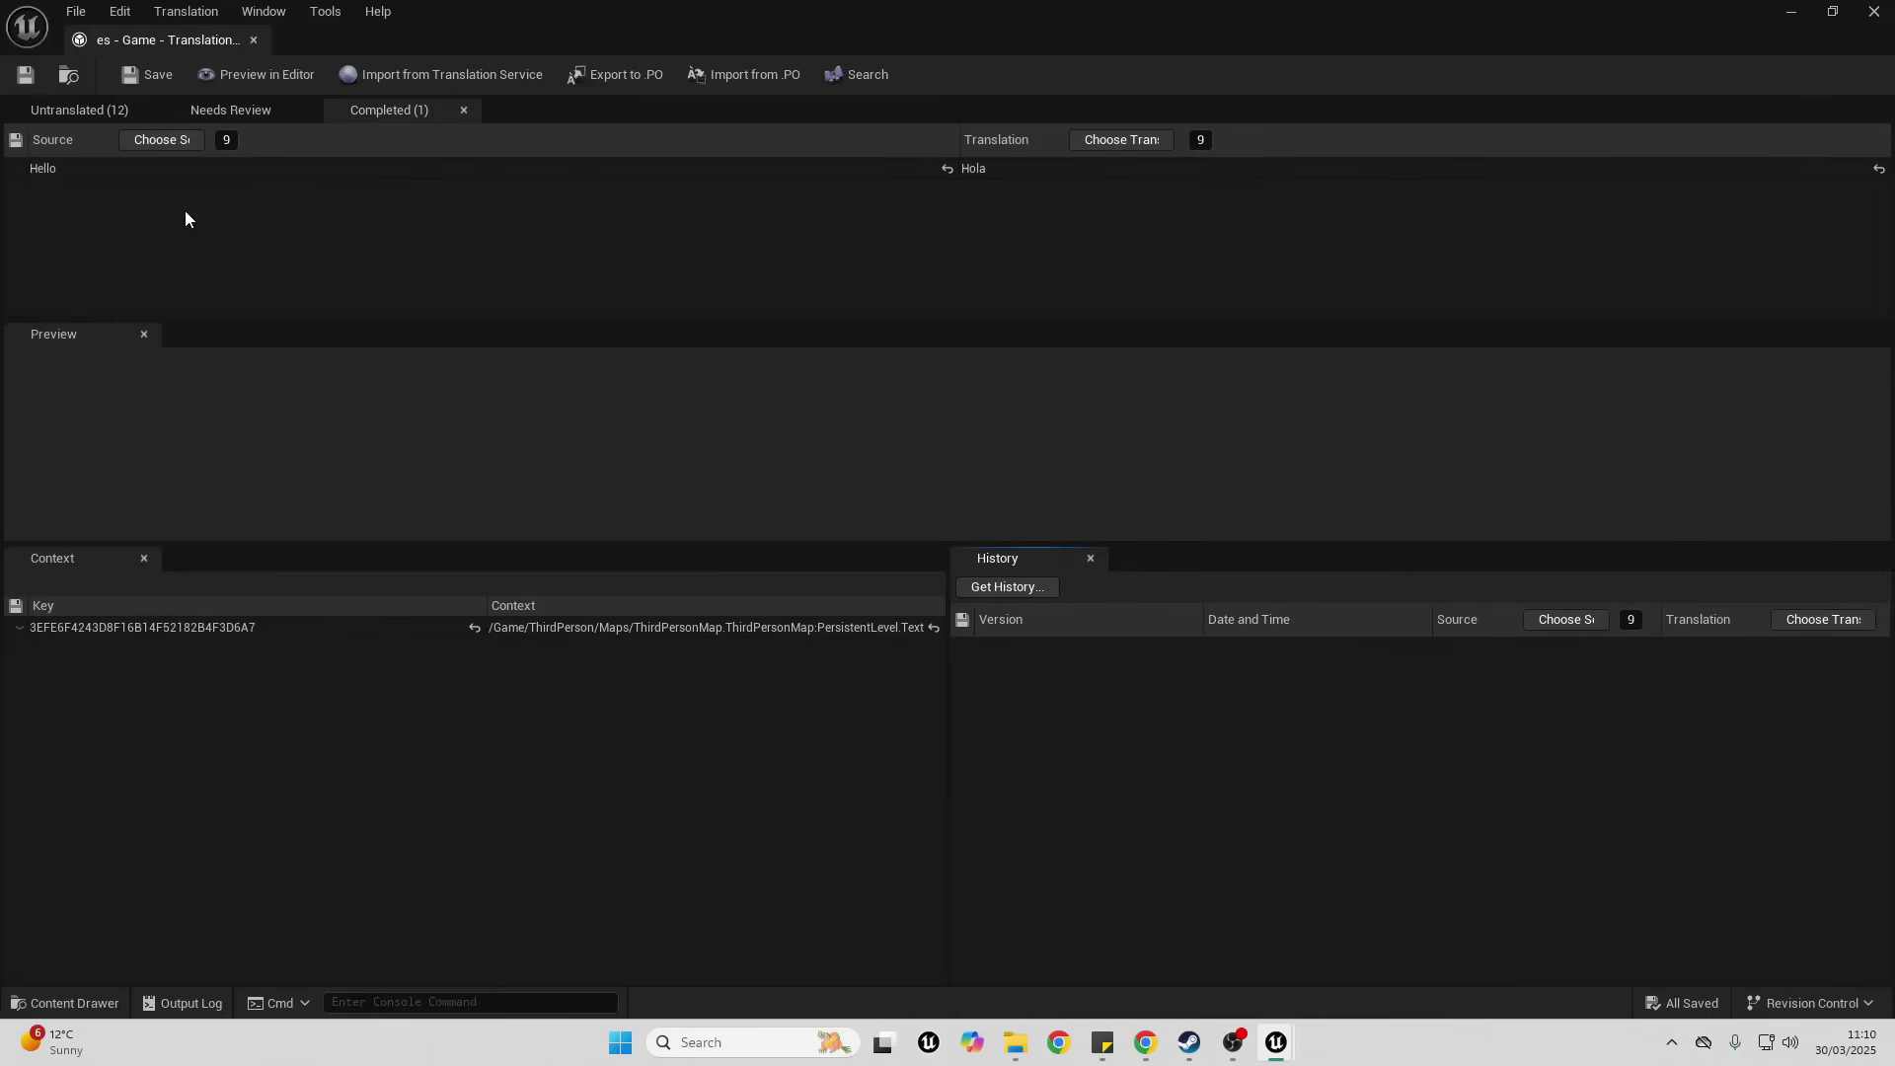
pyautogui.click(254, 39)
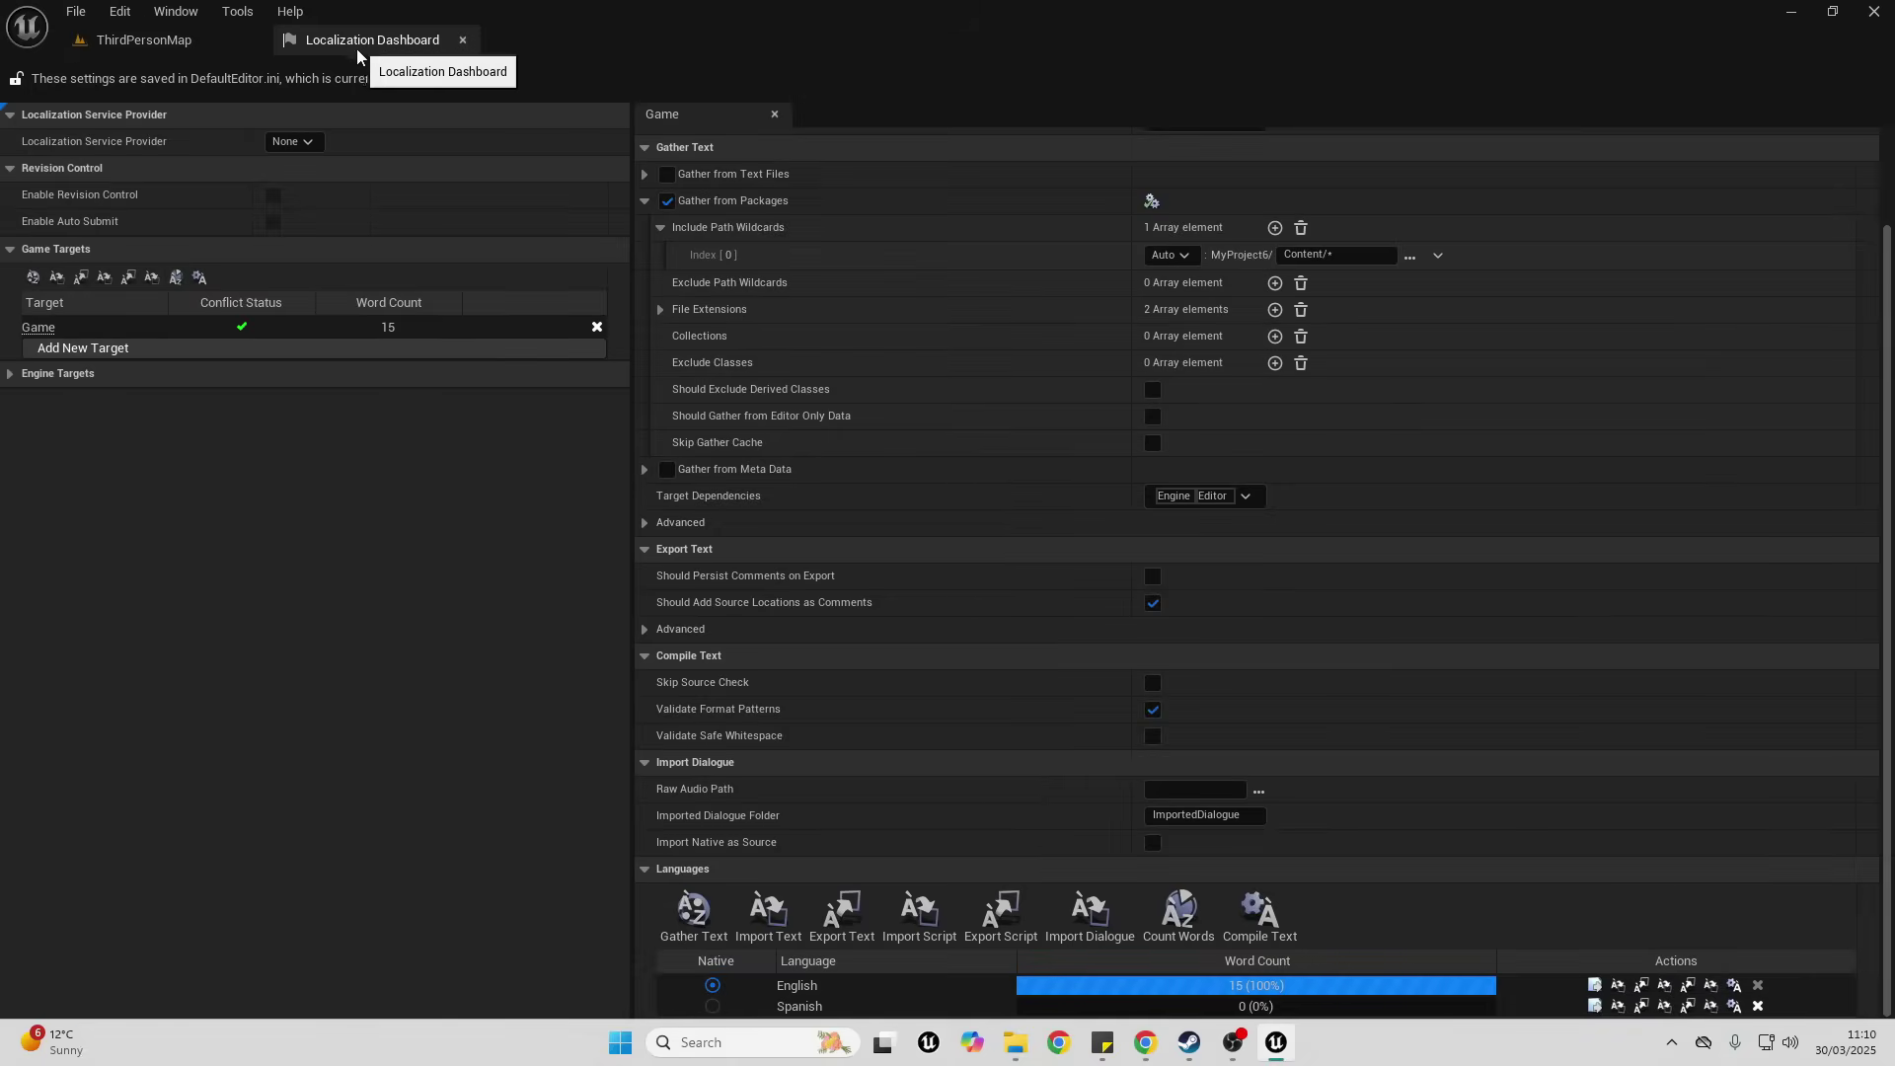
# - Compile the translations for the Game target and dismiss the compile log
pyautogui.click(1261, 936)
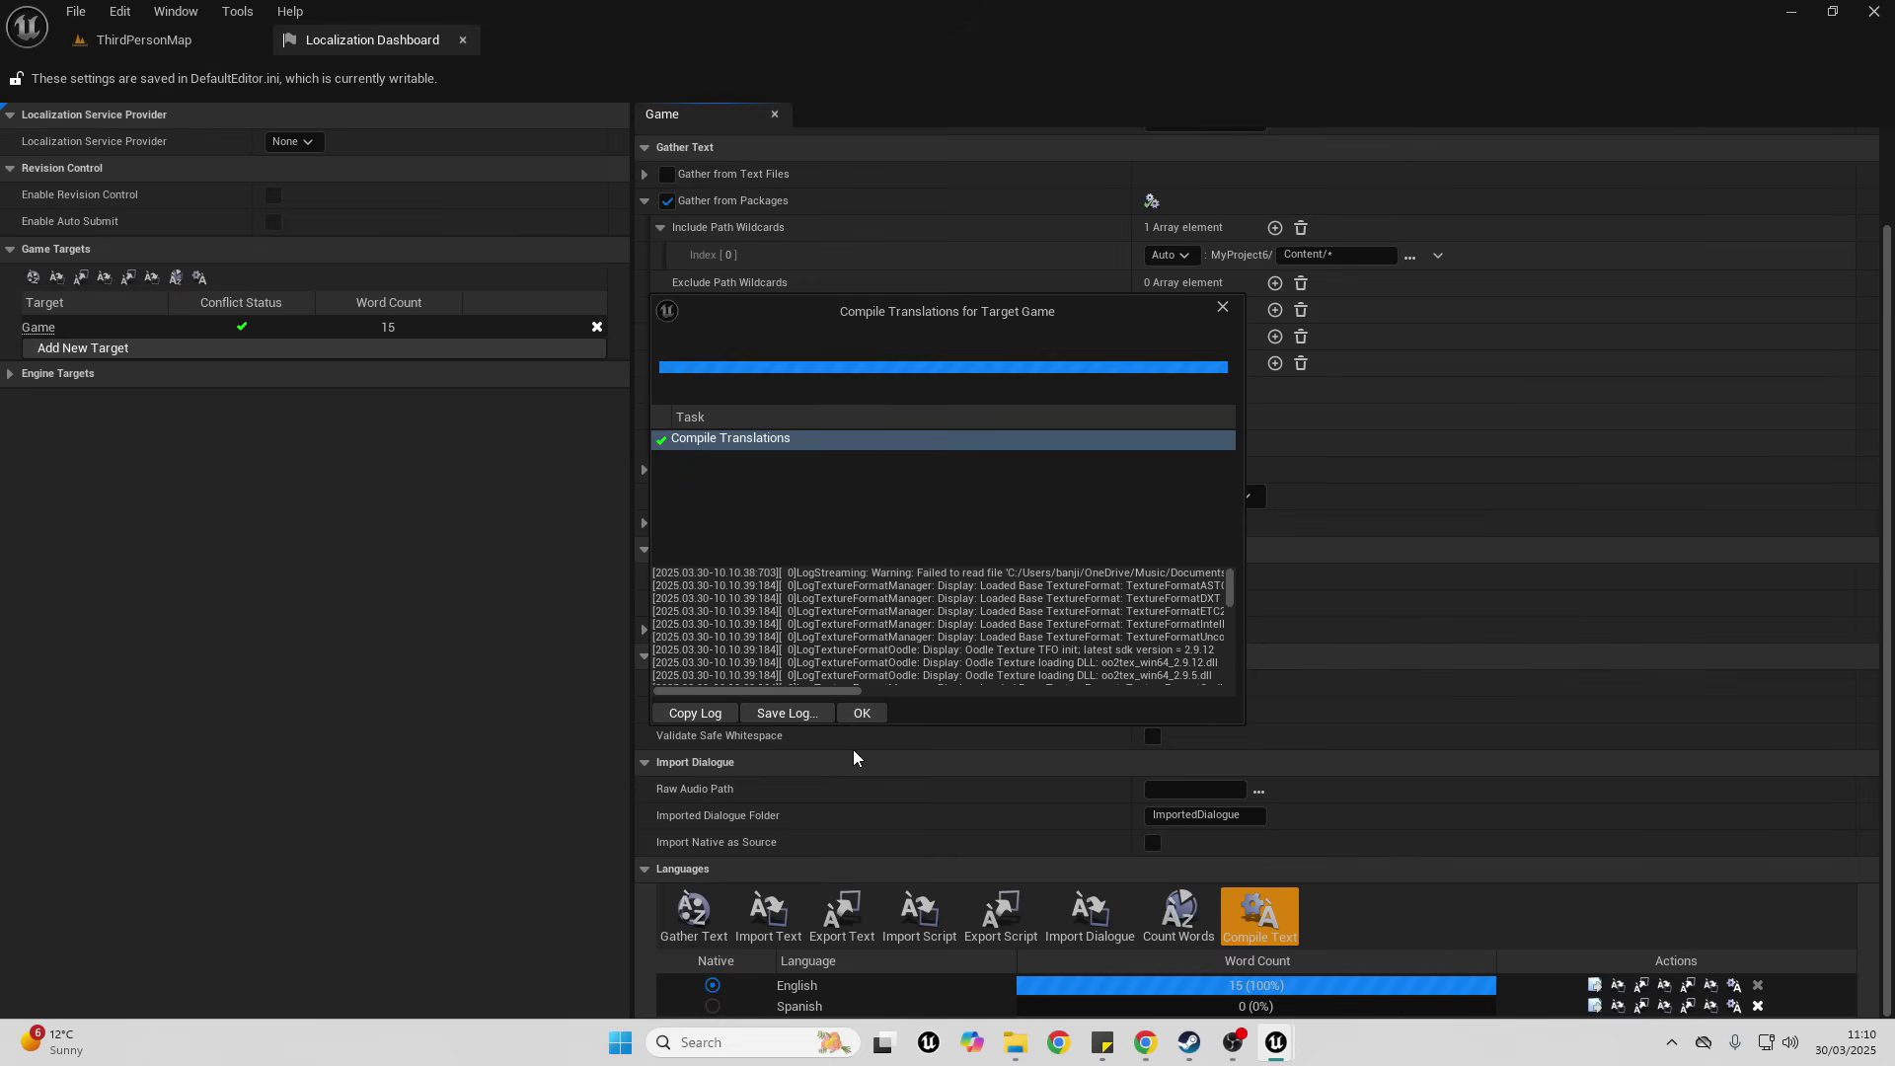
pyautogui.click(863, 715)
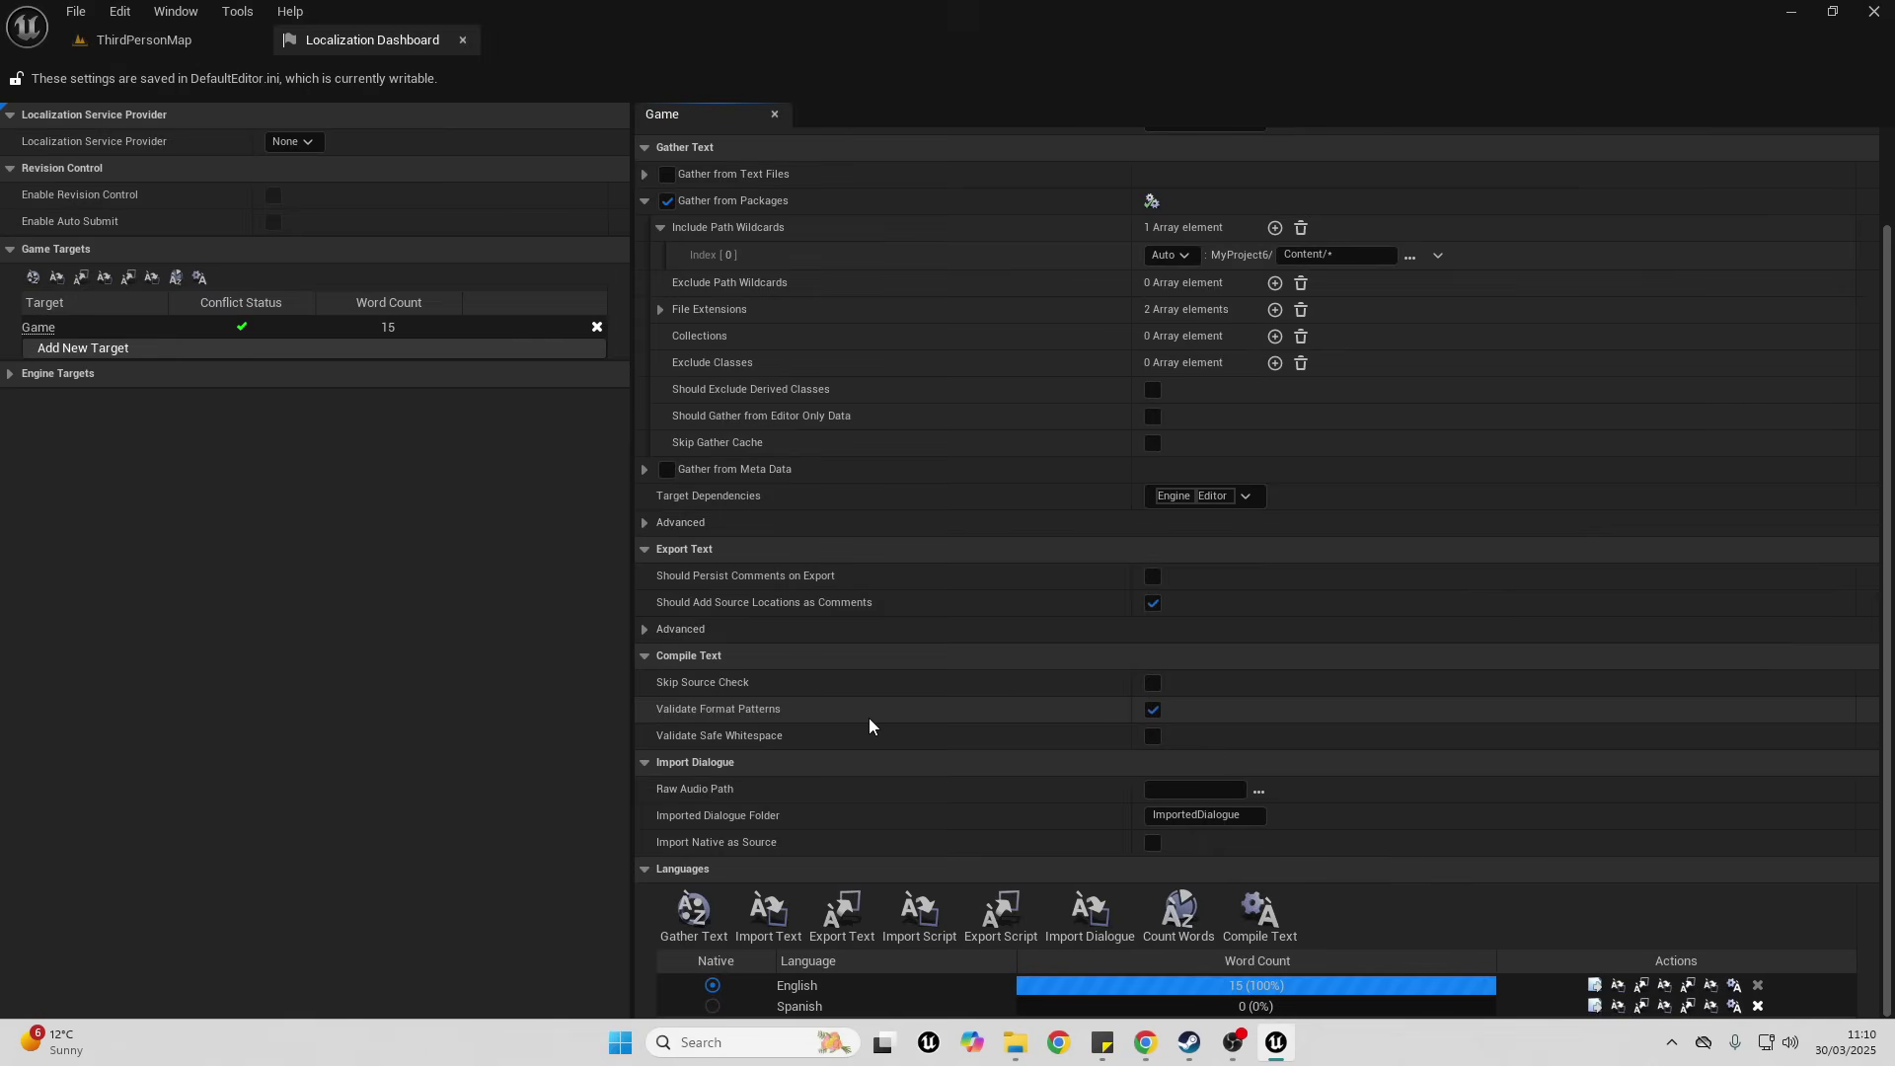
# - Return to the ThirdPersonMap level and view the available play modes, including Standalone Game
pyautogui.click(140, 41)
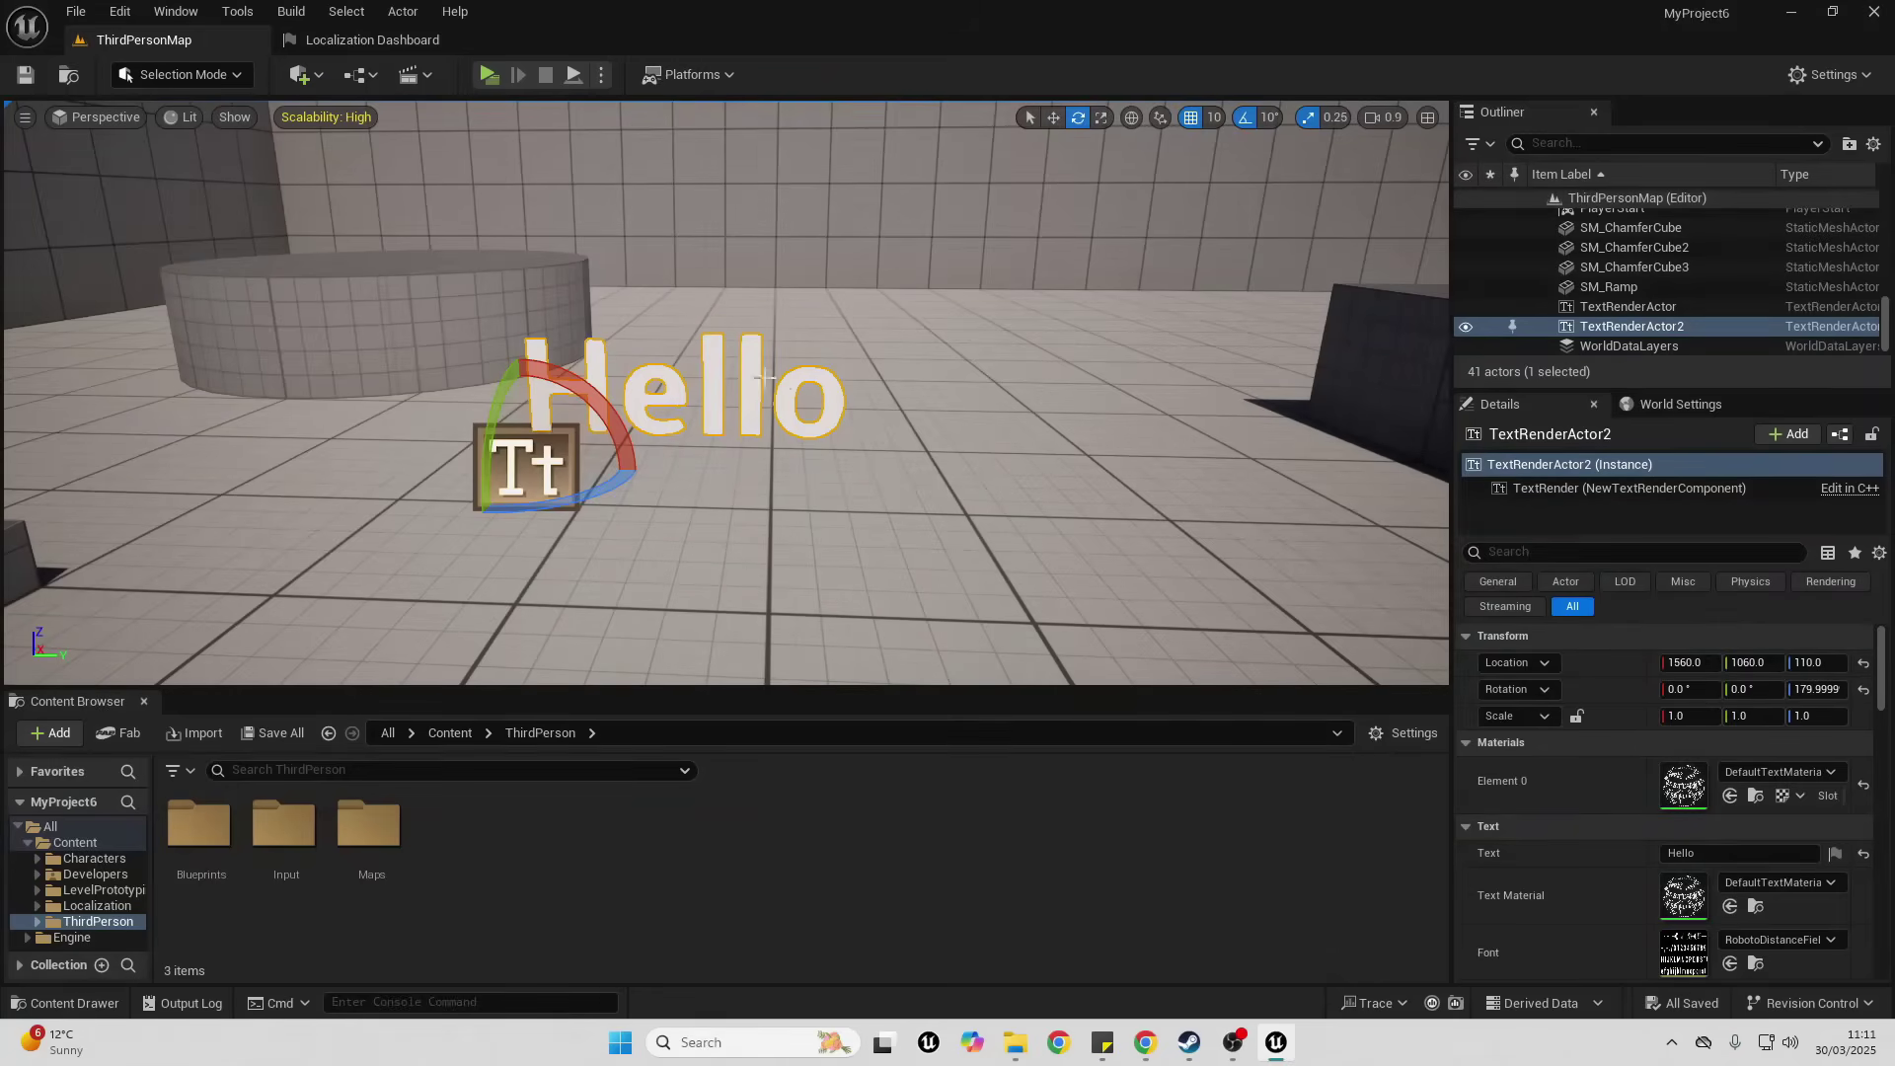
pyautogui.click(601, 74)
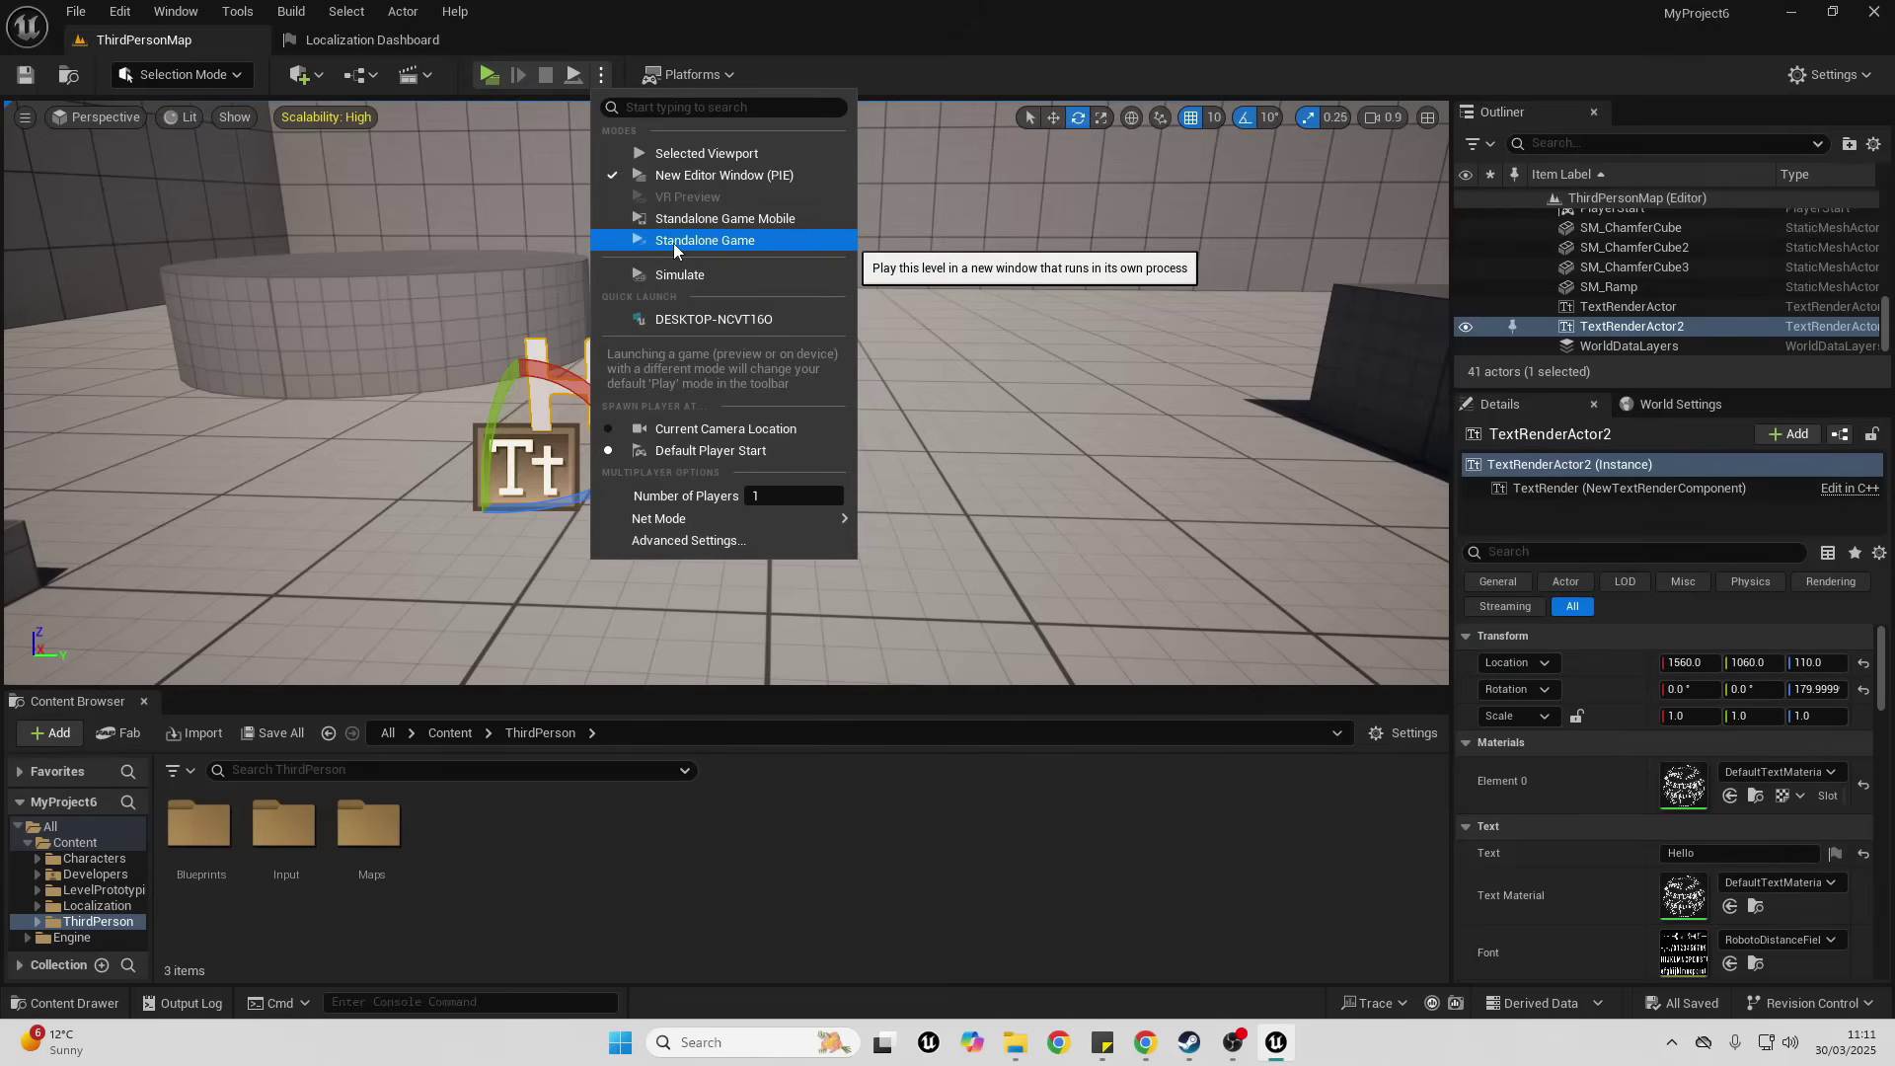
pyautogui.moveTo(317, 370); pyautogui.dragTo(277, 375)
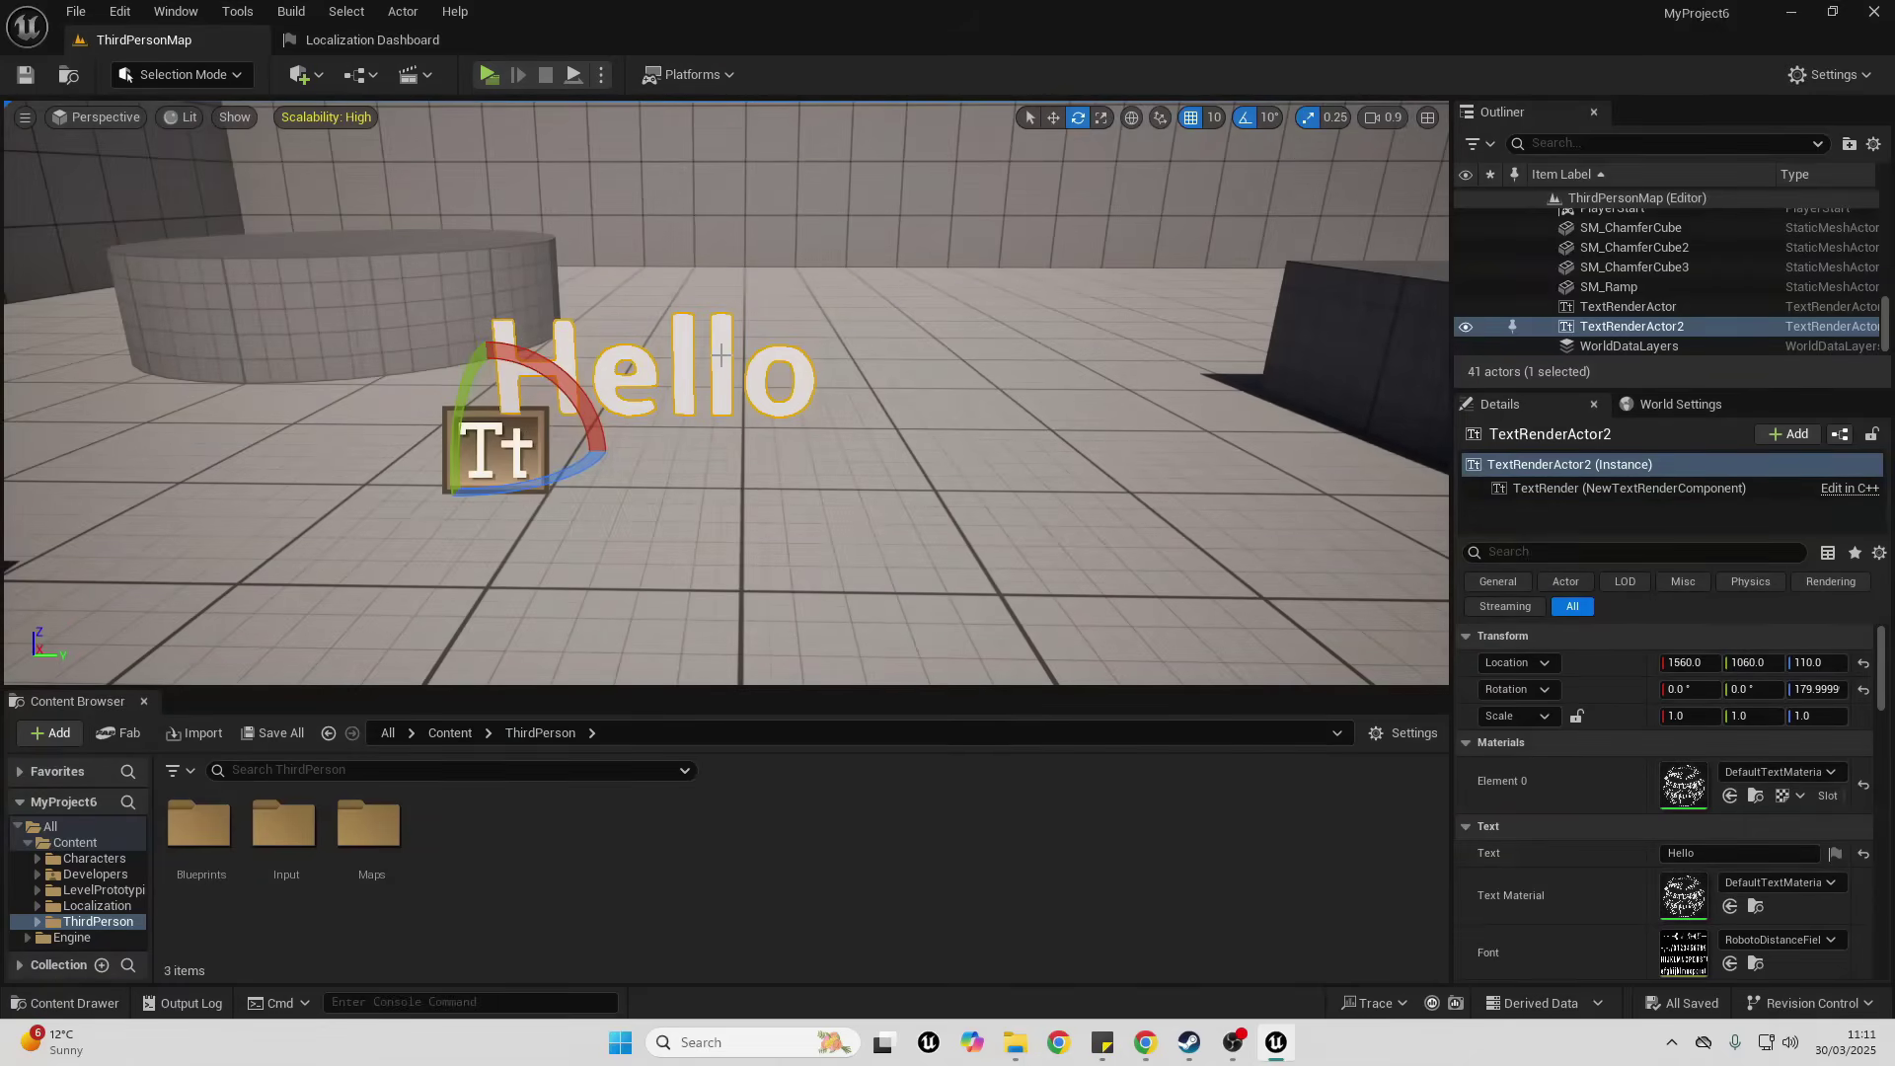
# - Open the level blueprint and add a keyboard event for the 1 key to its event graph
pyautogui.click(361, 75)
pyautogui.click(445, 219)
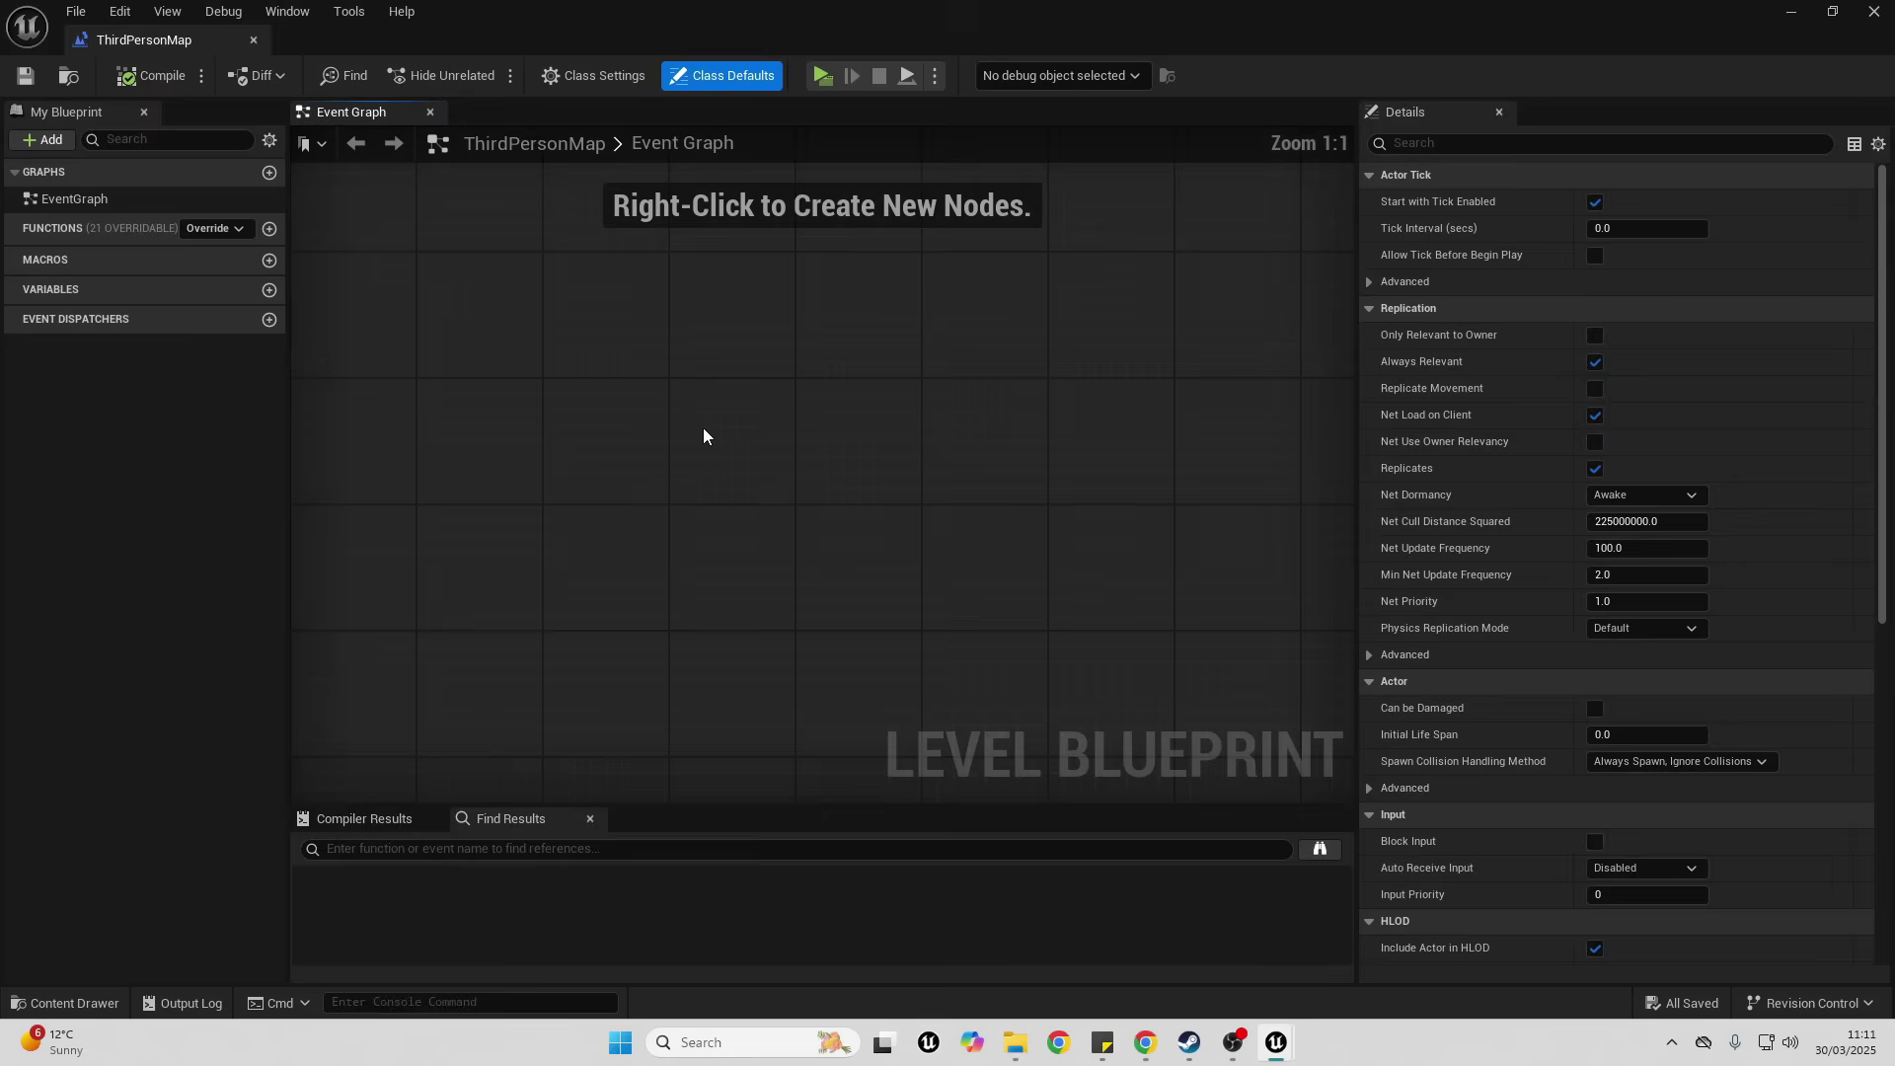
pyautogui.rightClick(704, 435)
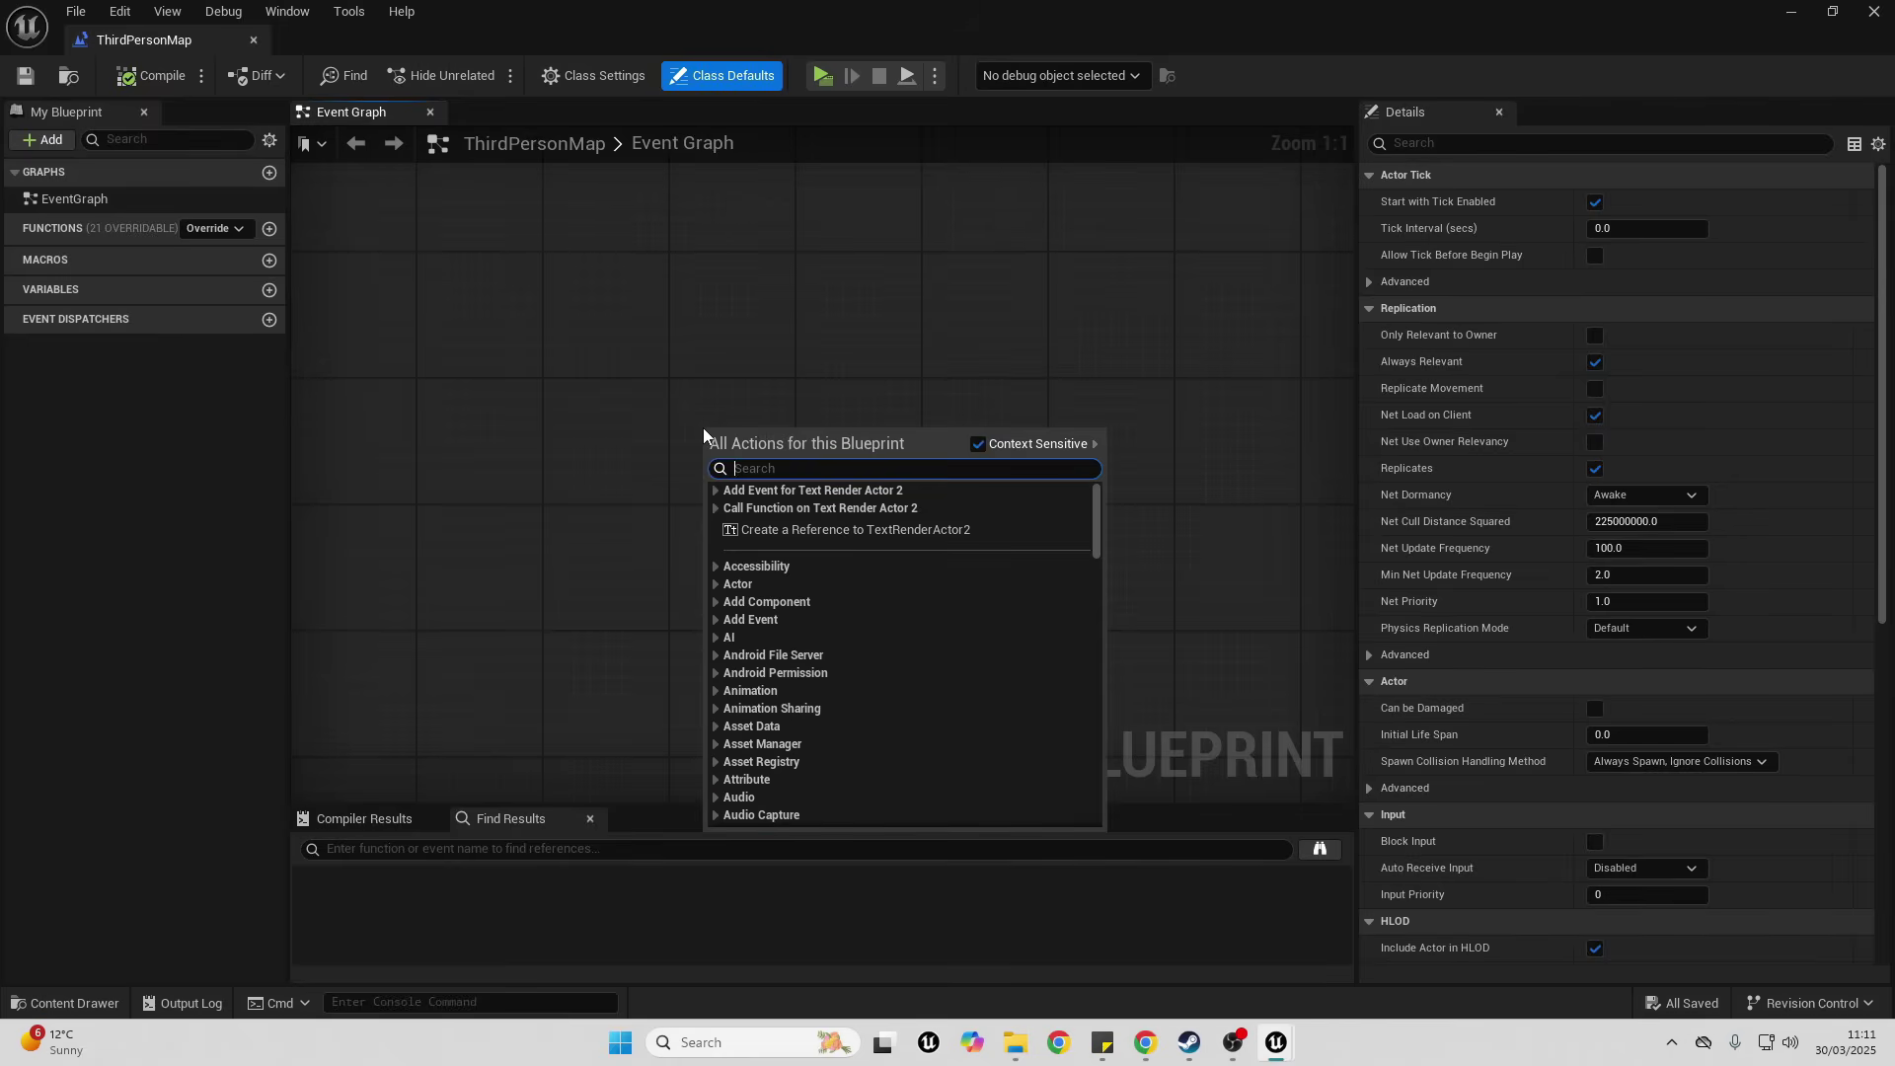
pyautogui.write('1 key')
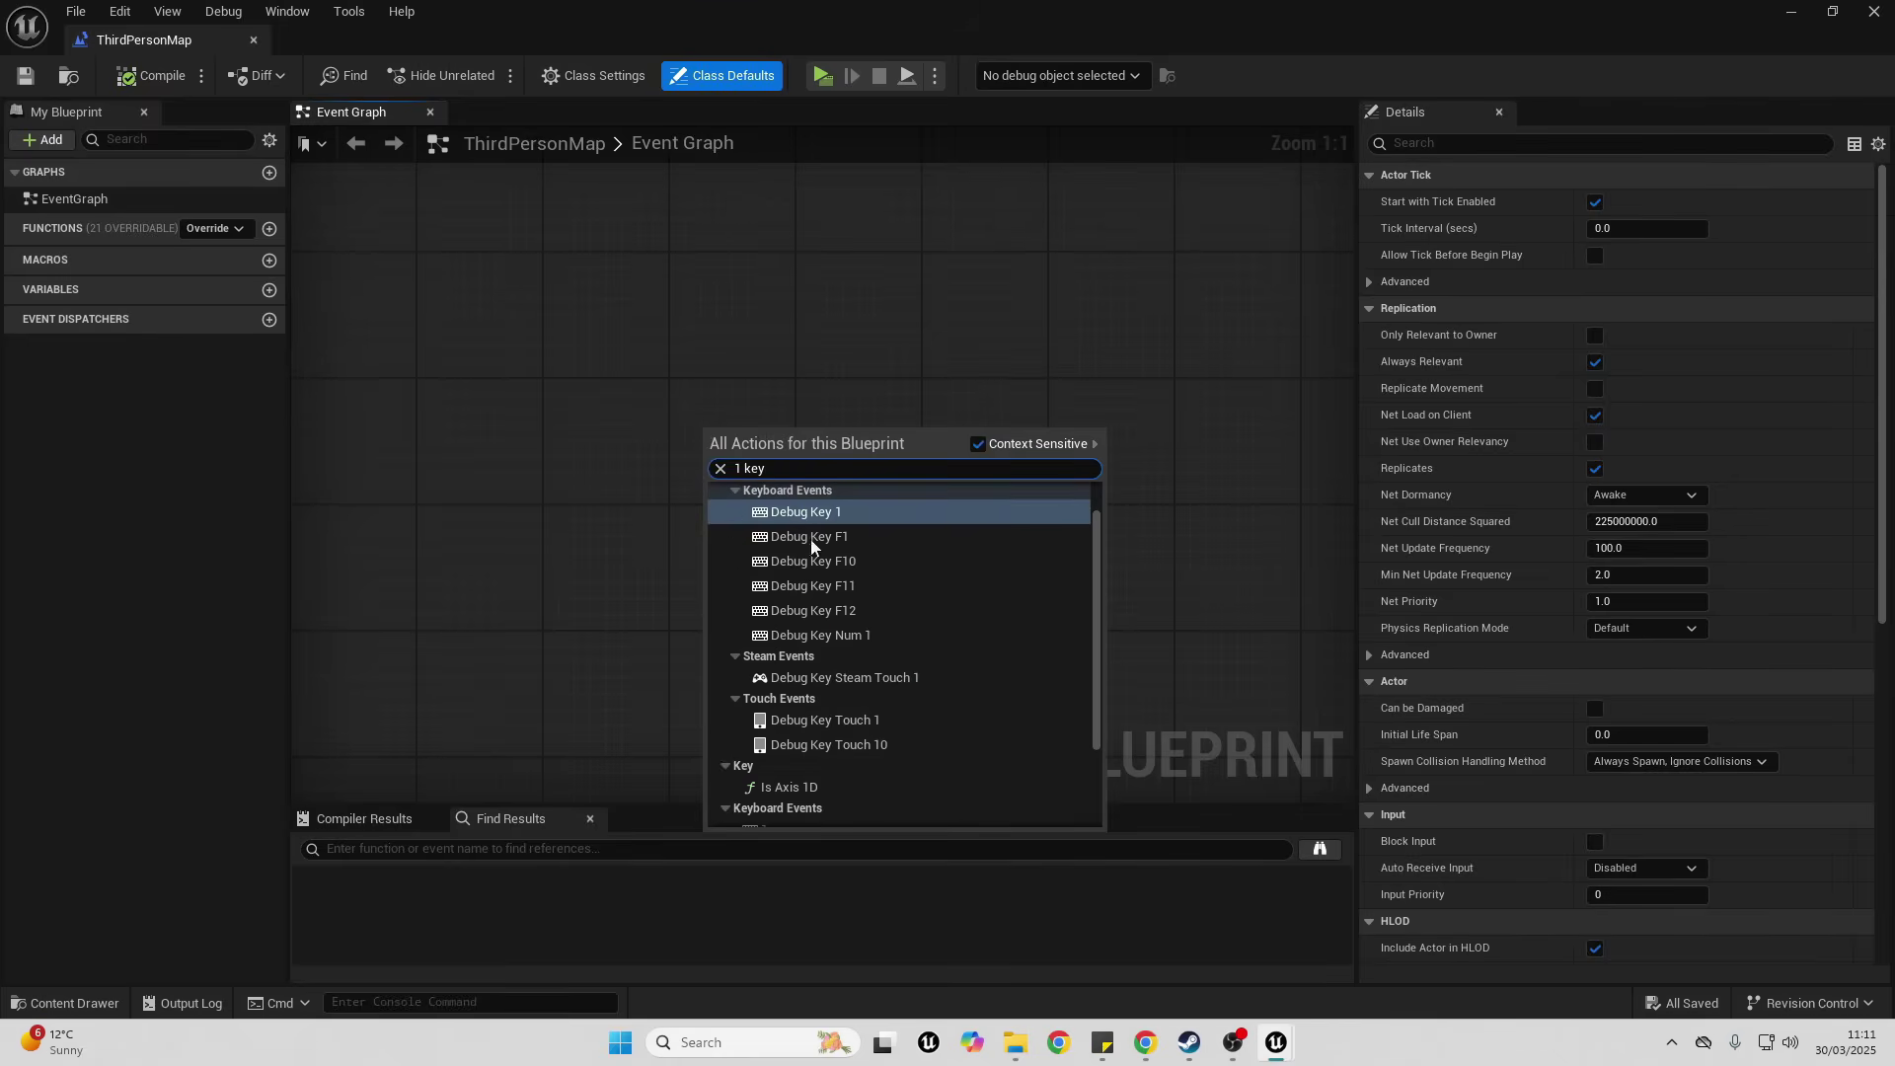
pyautogui.scroll(-3, 803, 592)
pyautogui.click(790, 648)
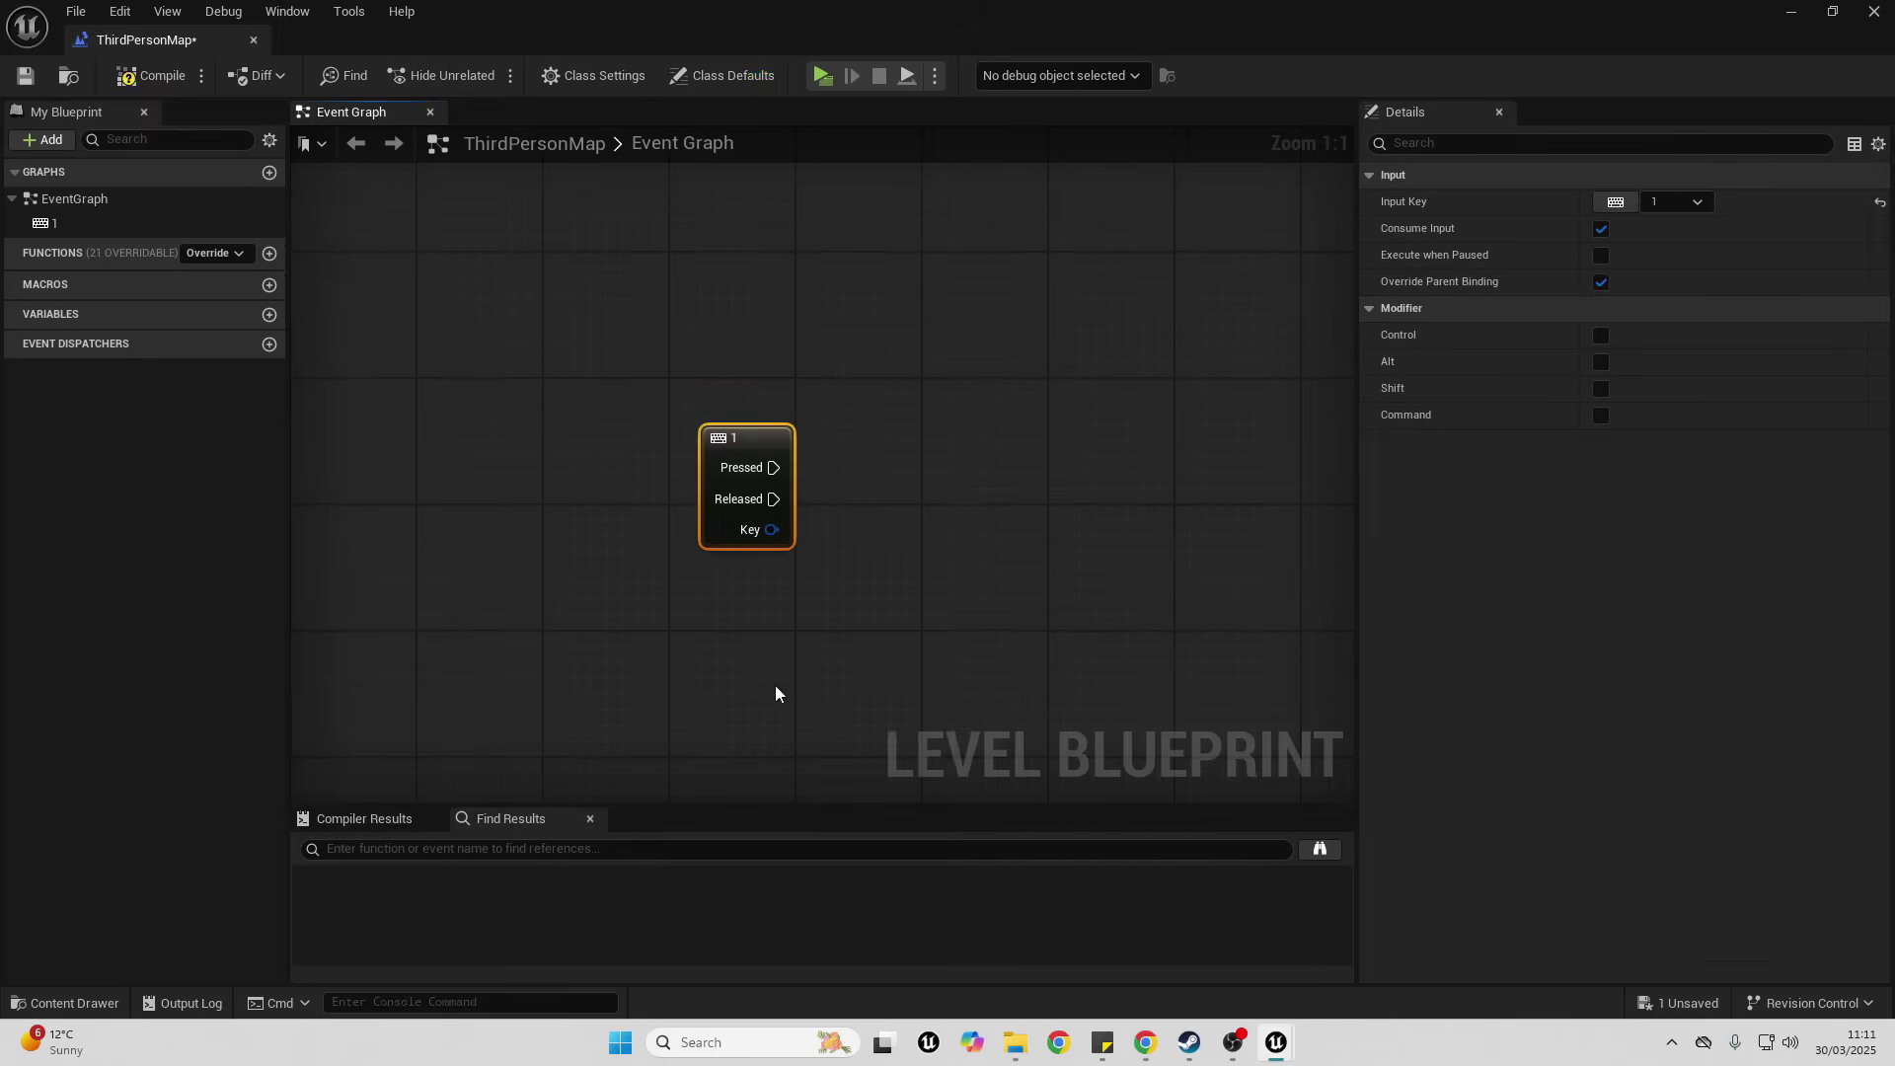
# - Add a Set Current Culture node connected to the Pressed output of the 1 key event
pyautogui.moveTo(774, 468); pyautogui.dragTo(985, 456)
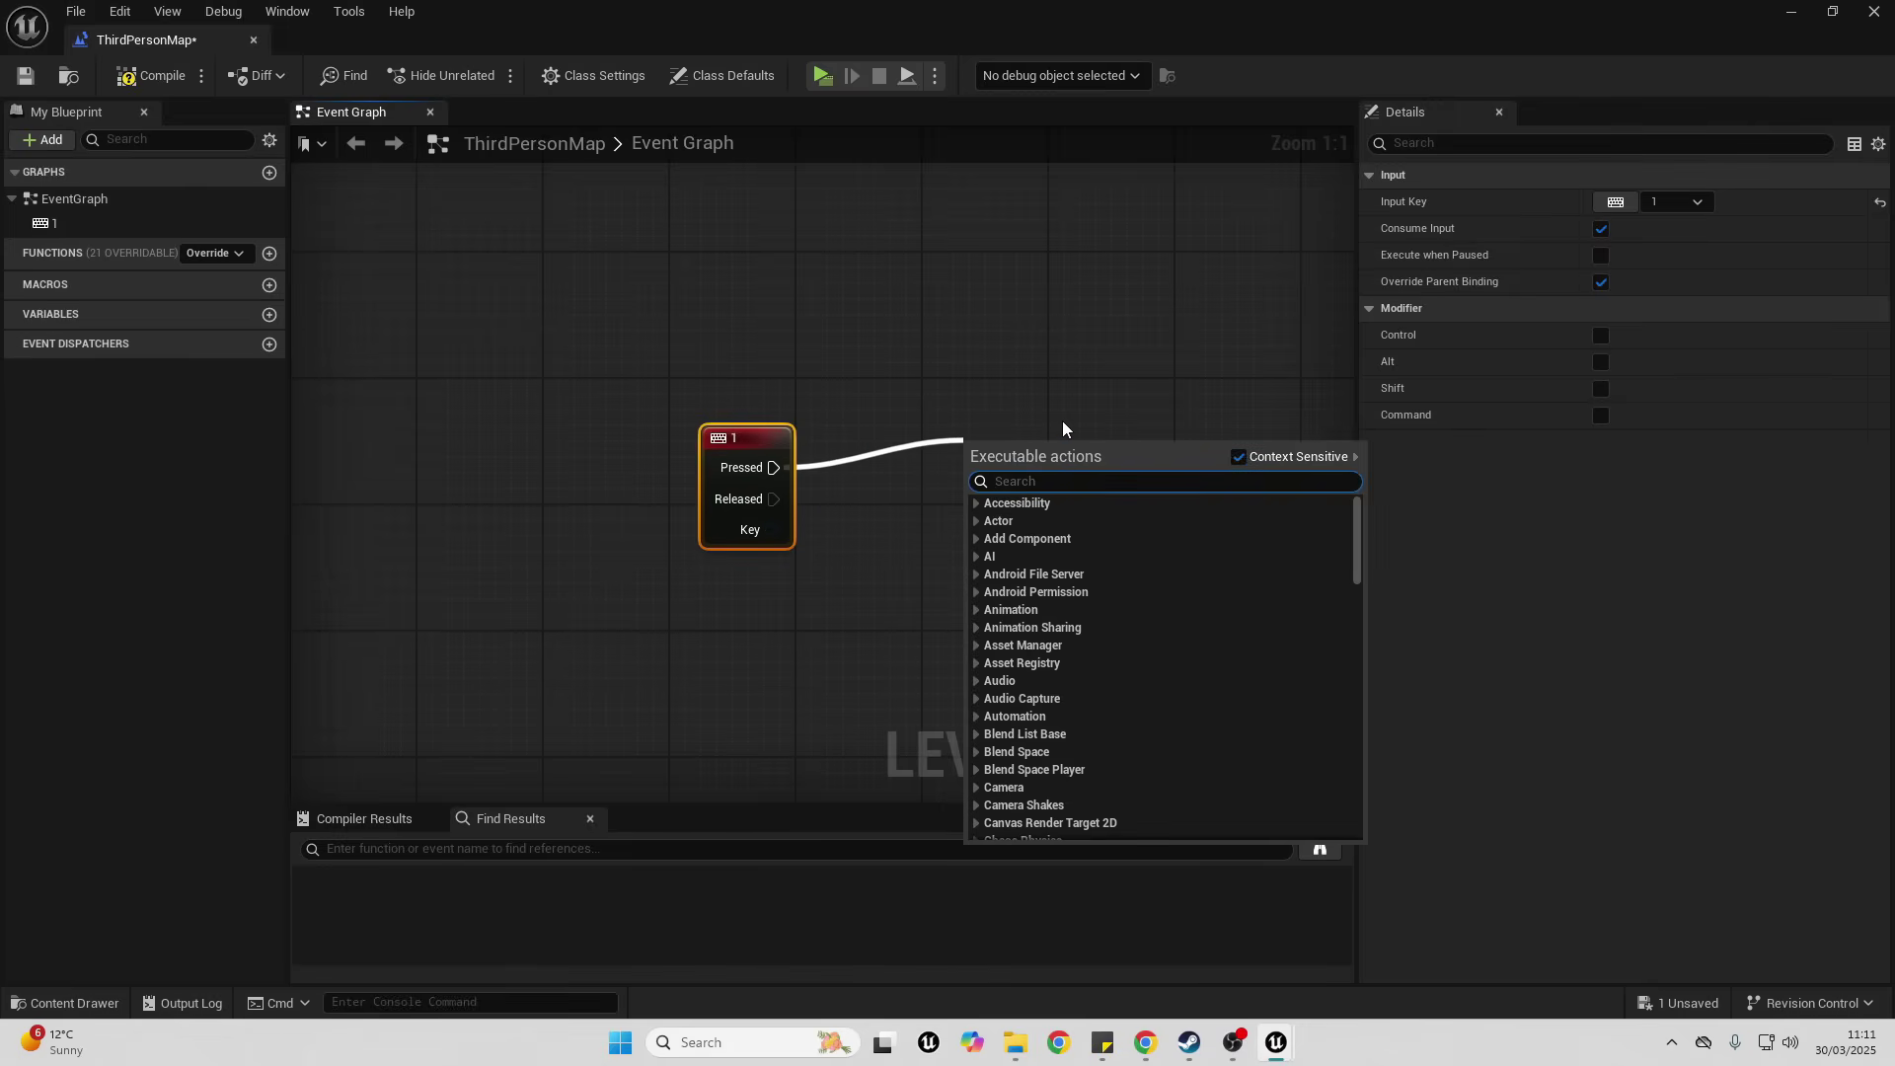
pyautogui.write('set cu')
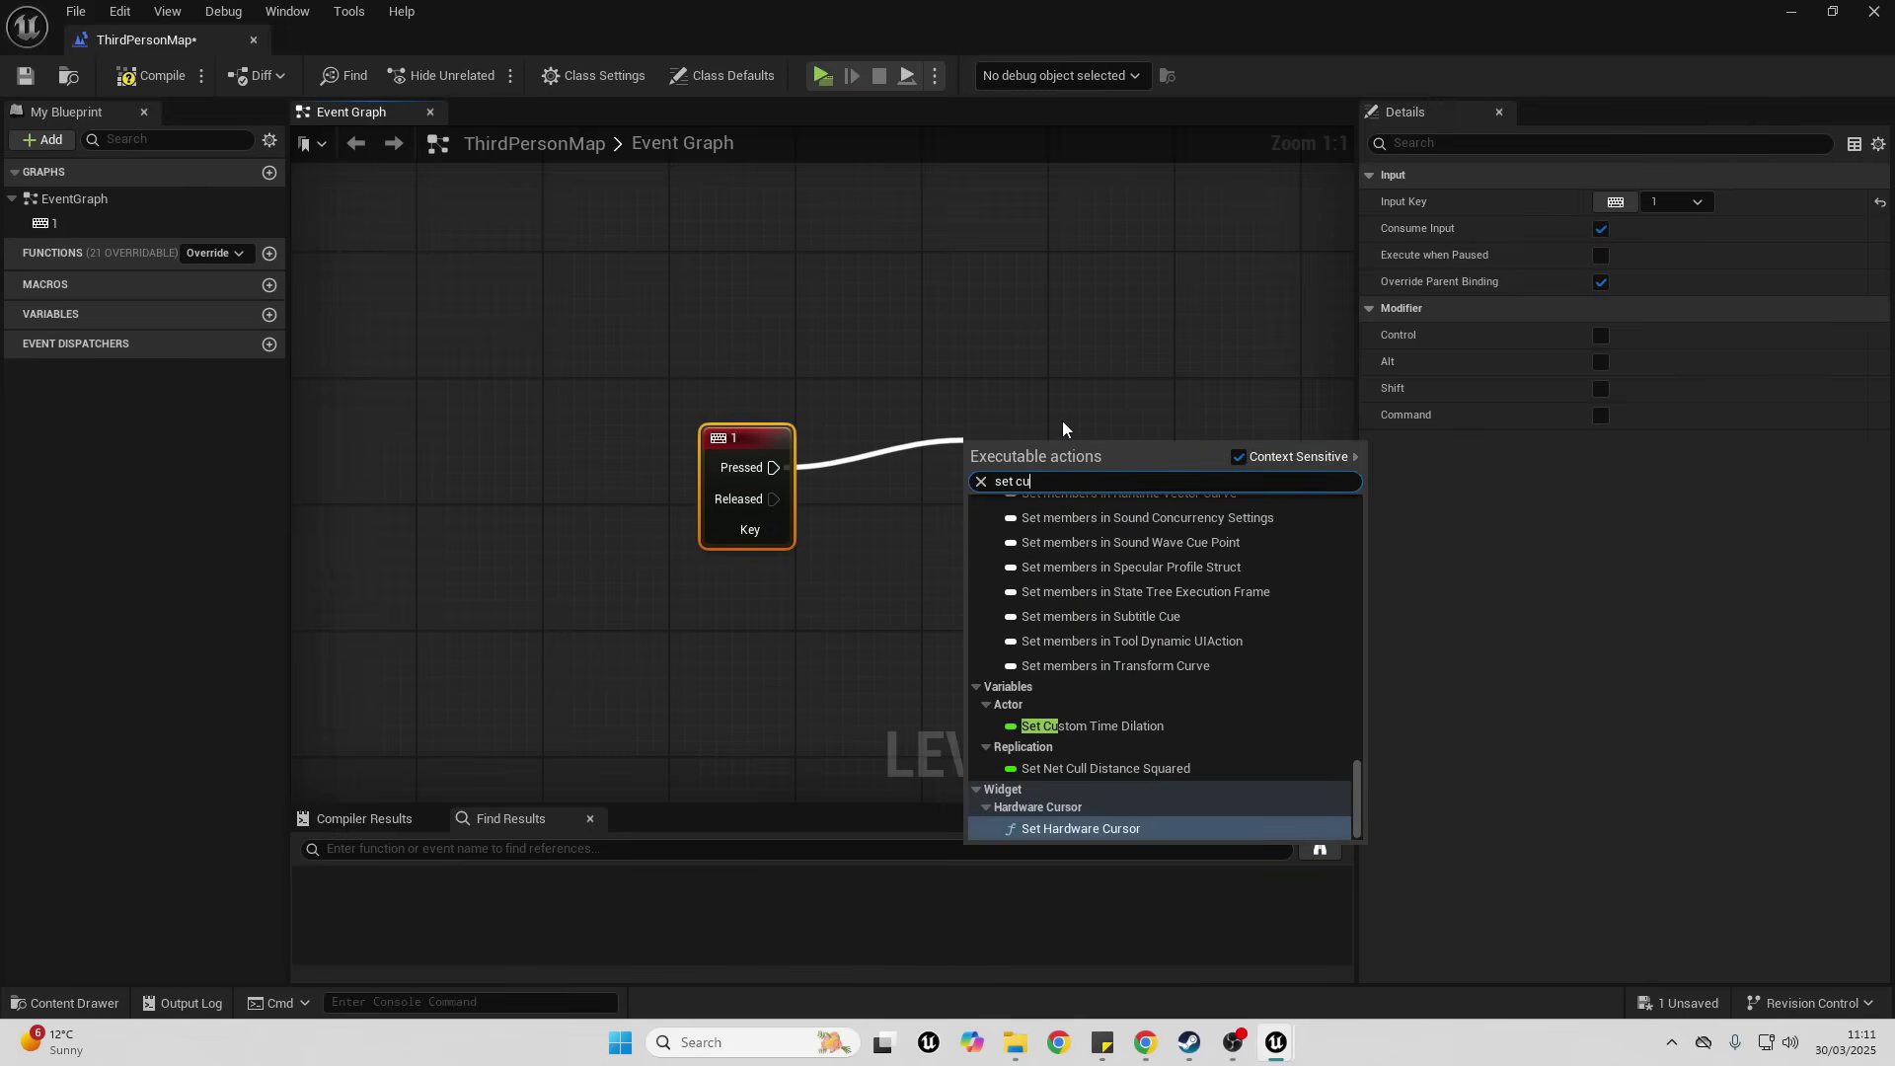
pyautogui.write('rrent')
pyautogui.press('Up')
pyautogui.press('Up')
pyautogui.press('Up')
pyautogui.press('Return')
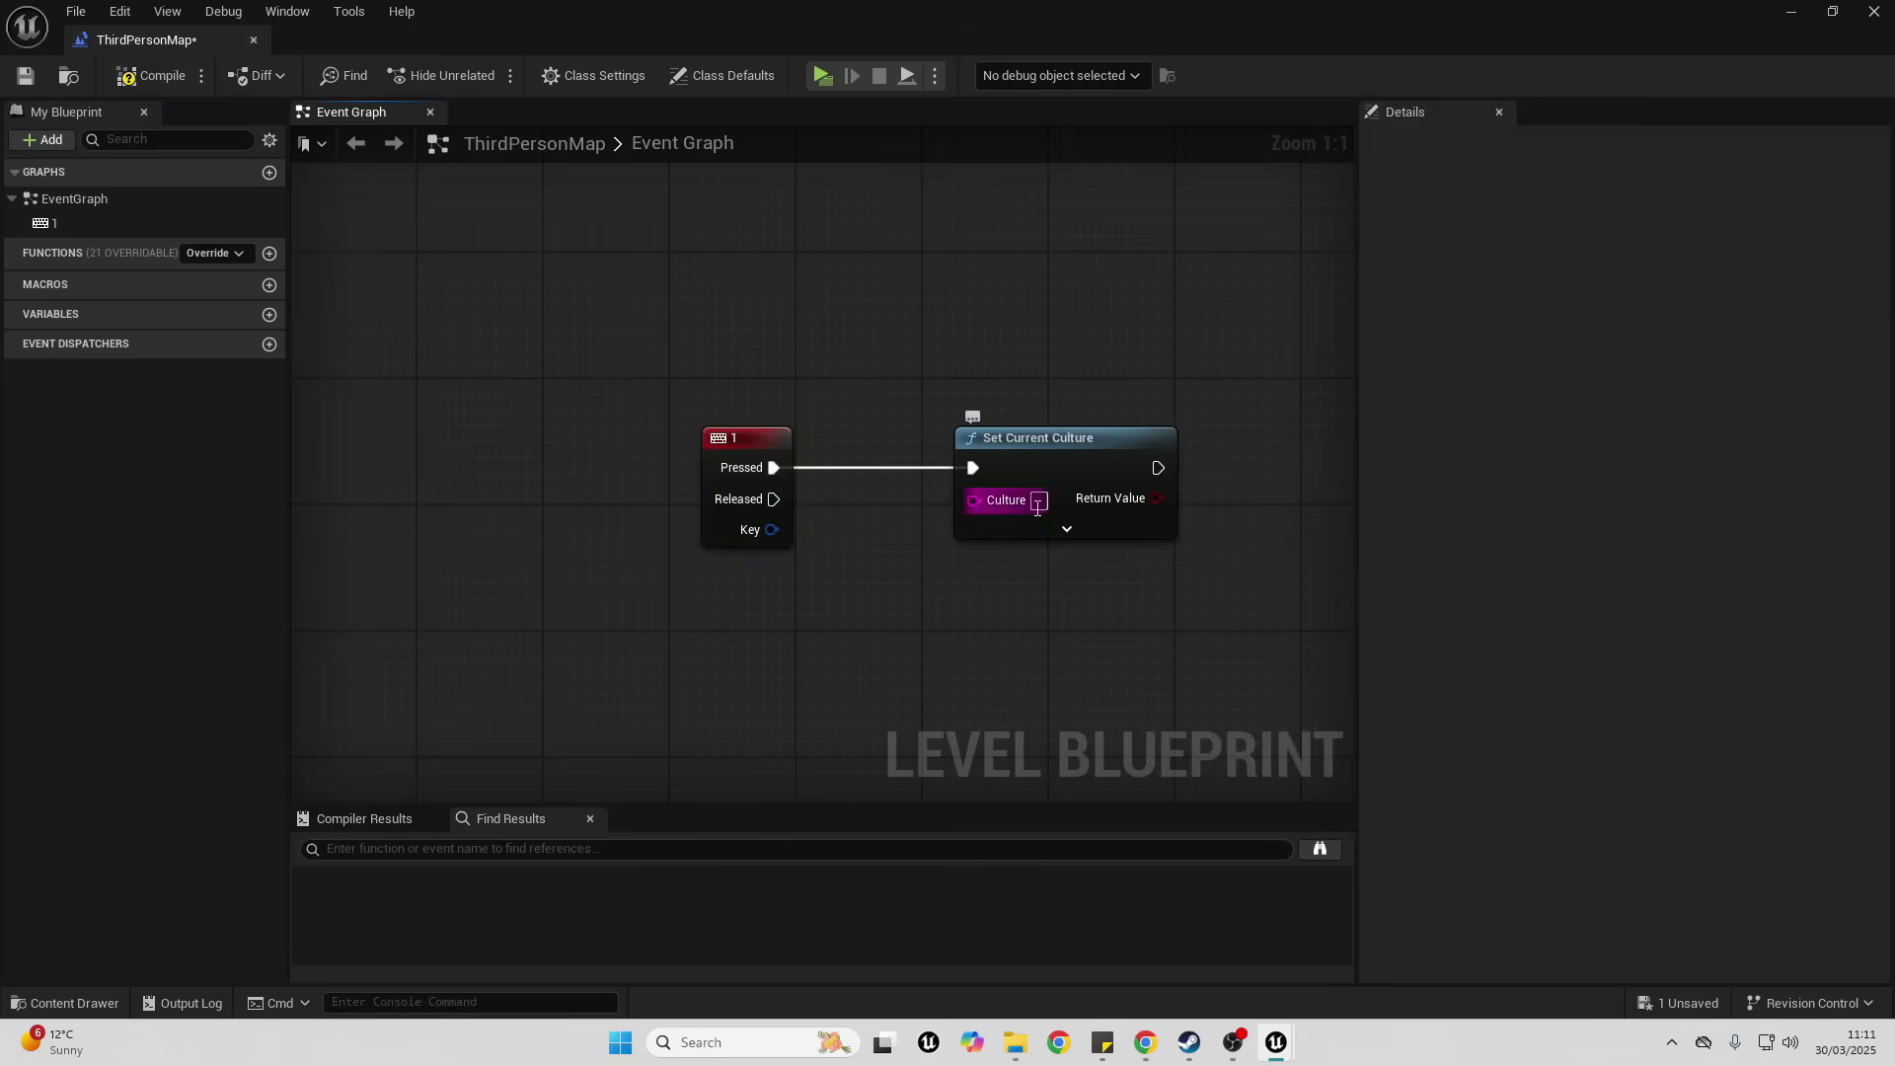
# - Check the language list of the Game target in the Localization Dashboard and return to the ThirdPersonMap level
pyautogui.click(1789, 16)
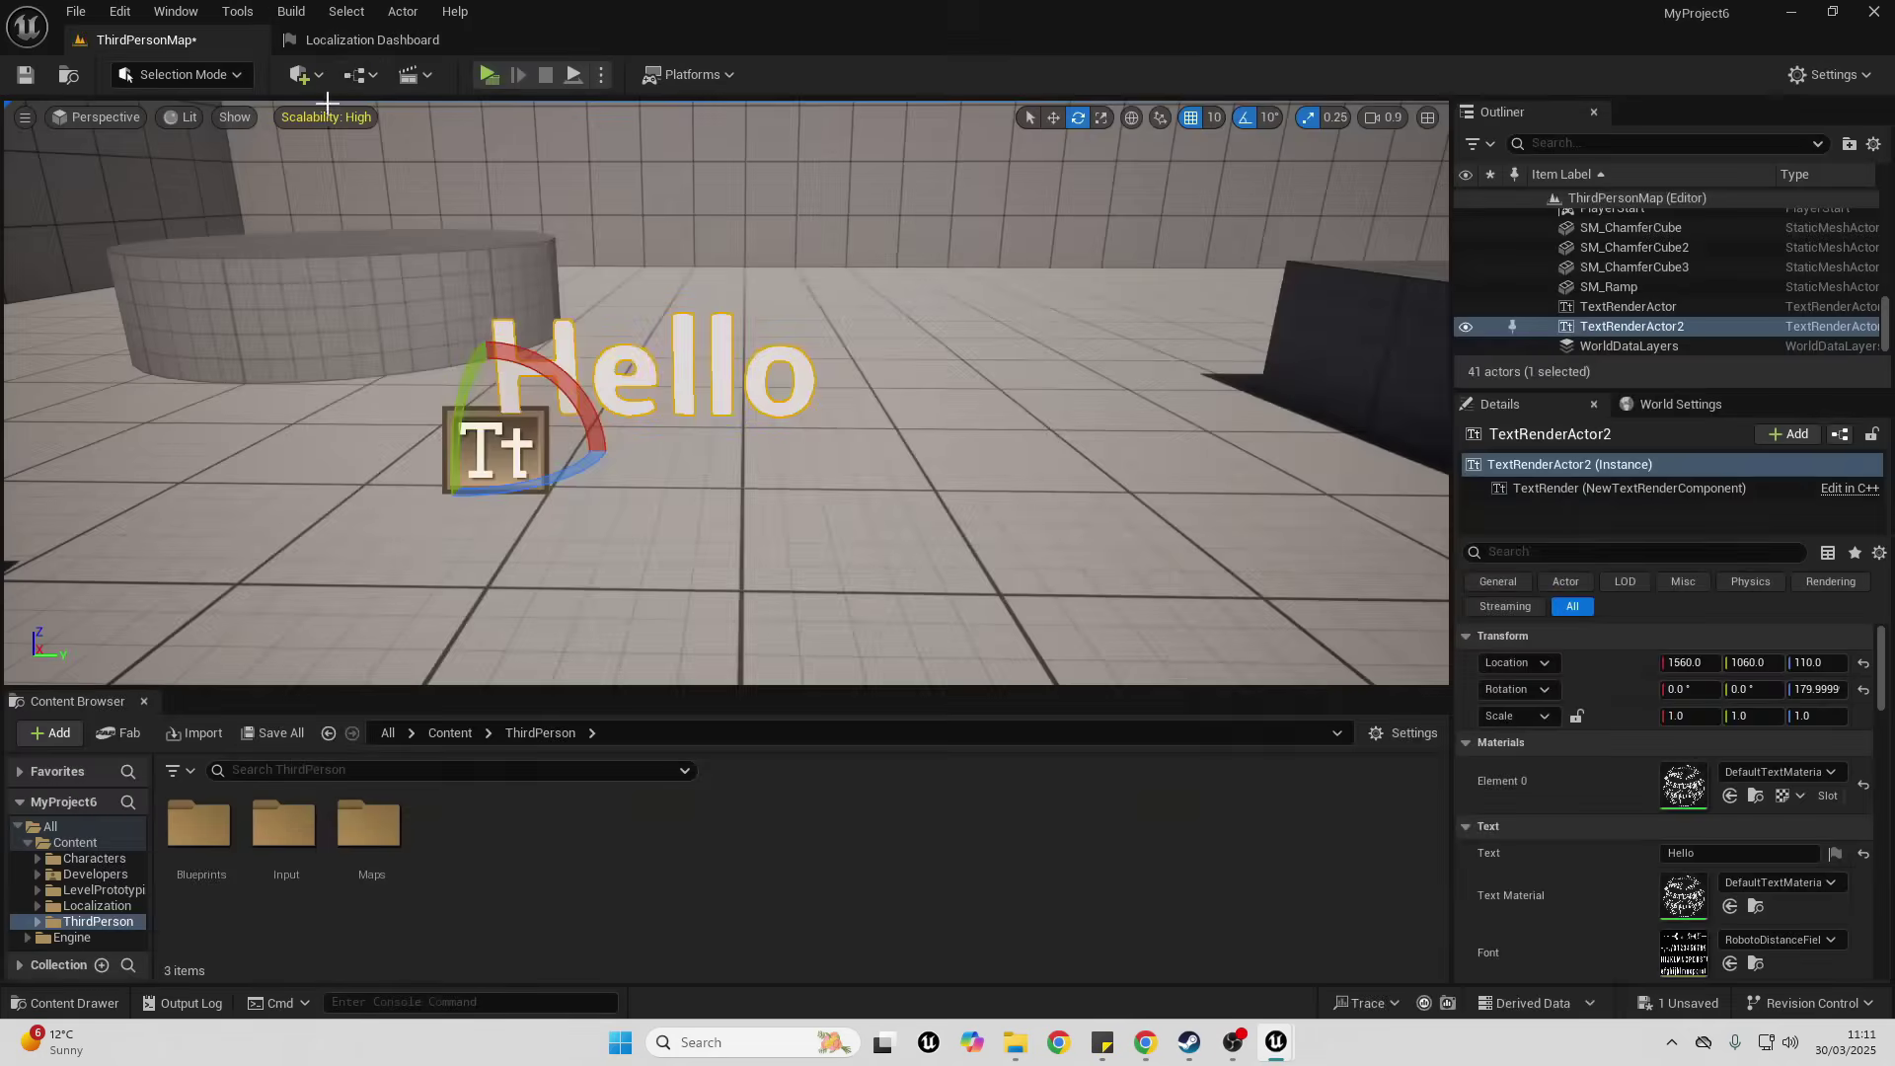
pyautogui.click(363, 46)
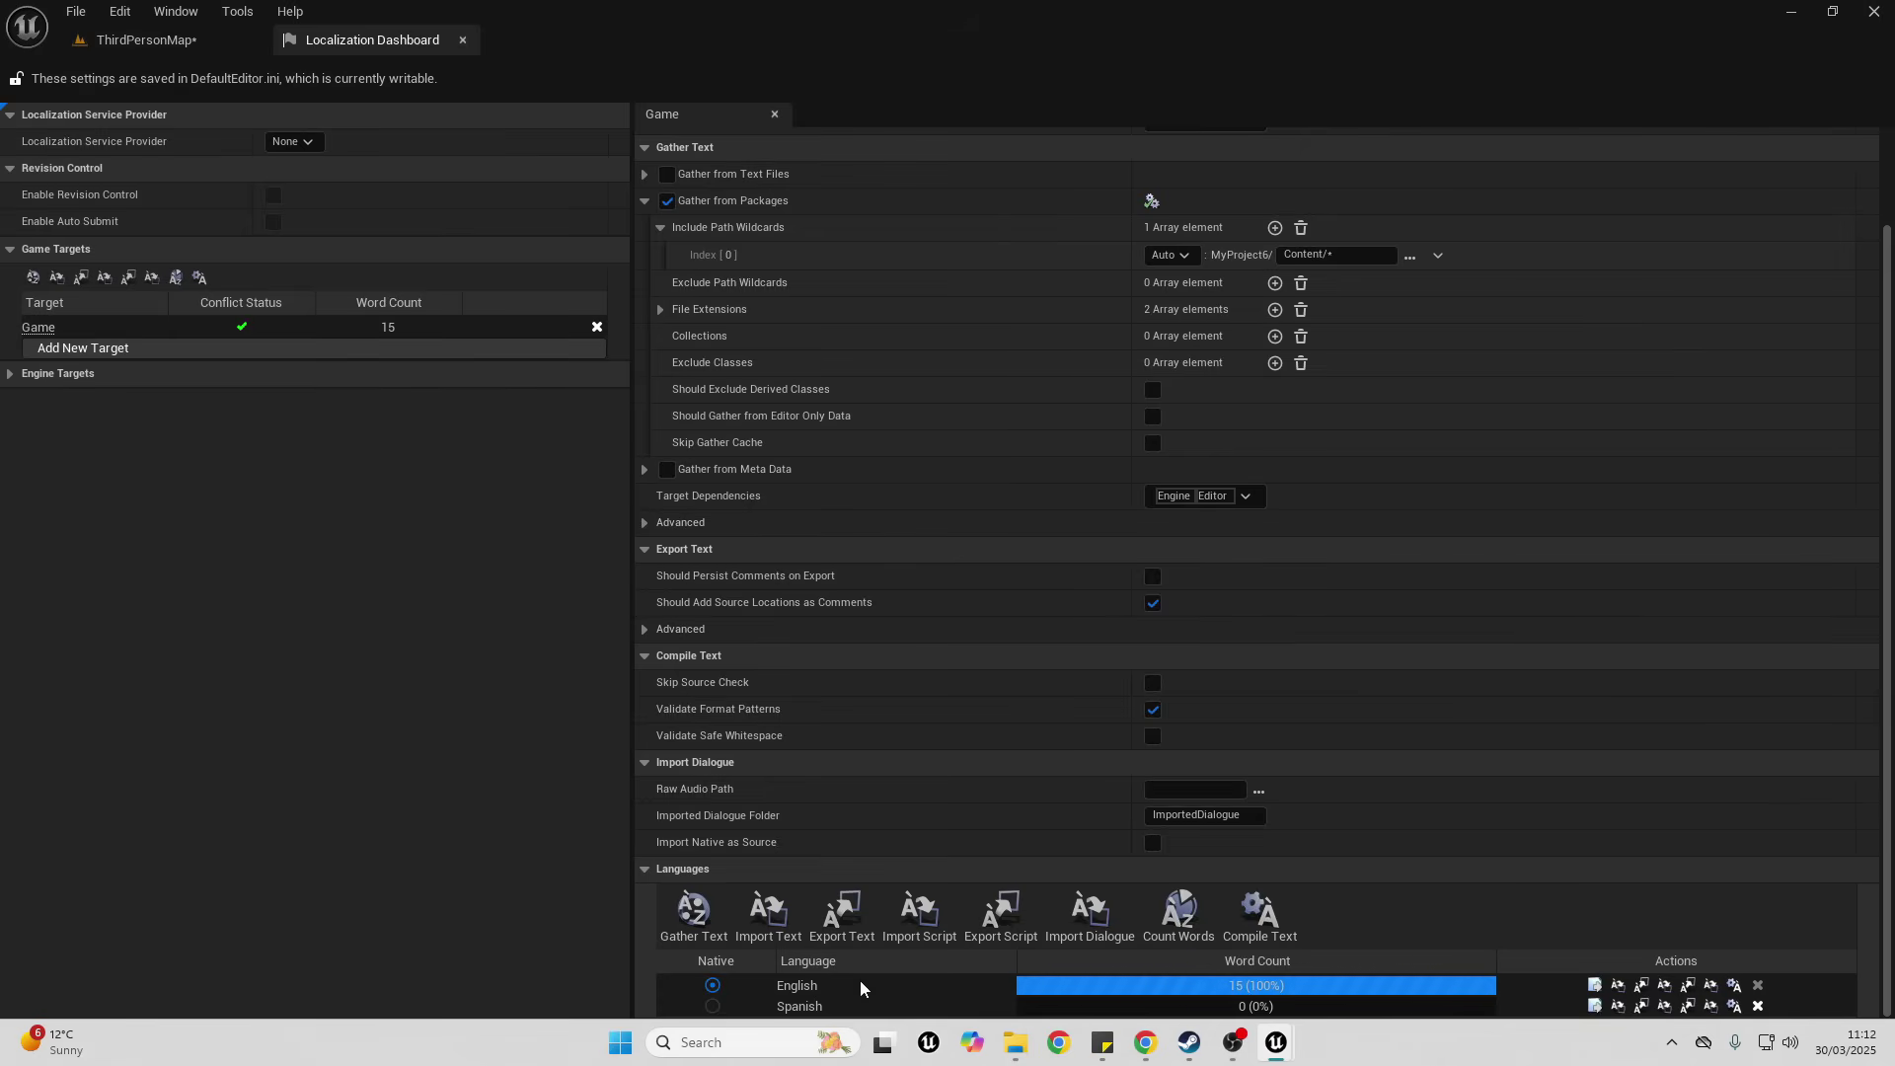
pyautogui.click(181, 40)
# - Reopen the level blueprint and set the culture of the Set Current Culture node to "es"
pyautogui.click(361, 79)
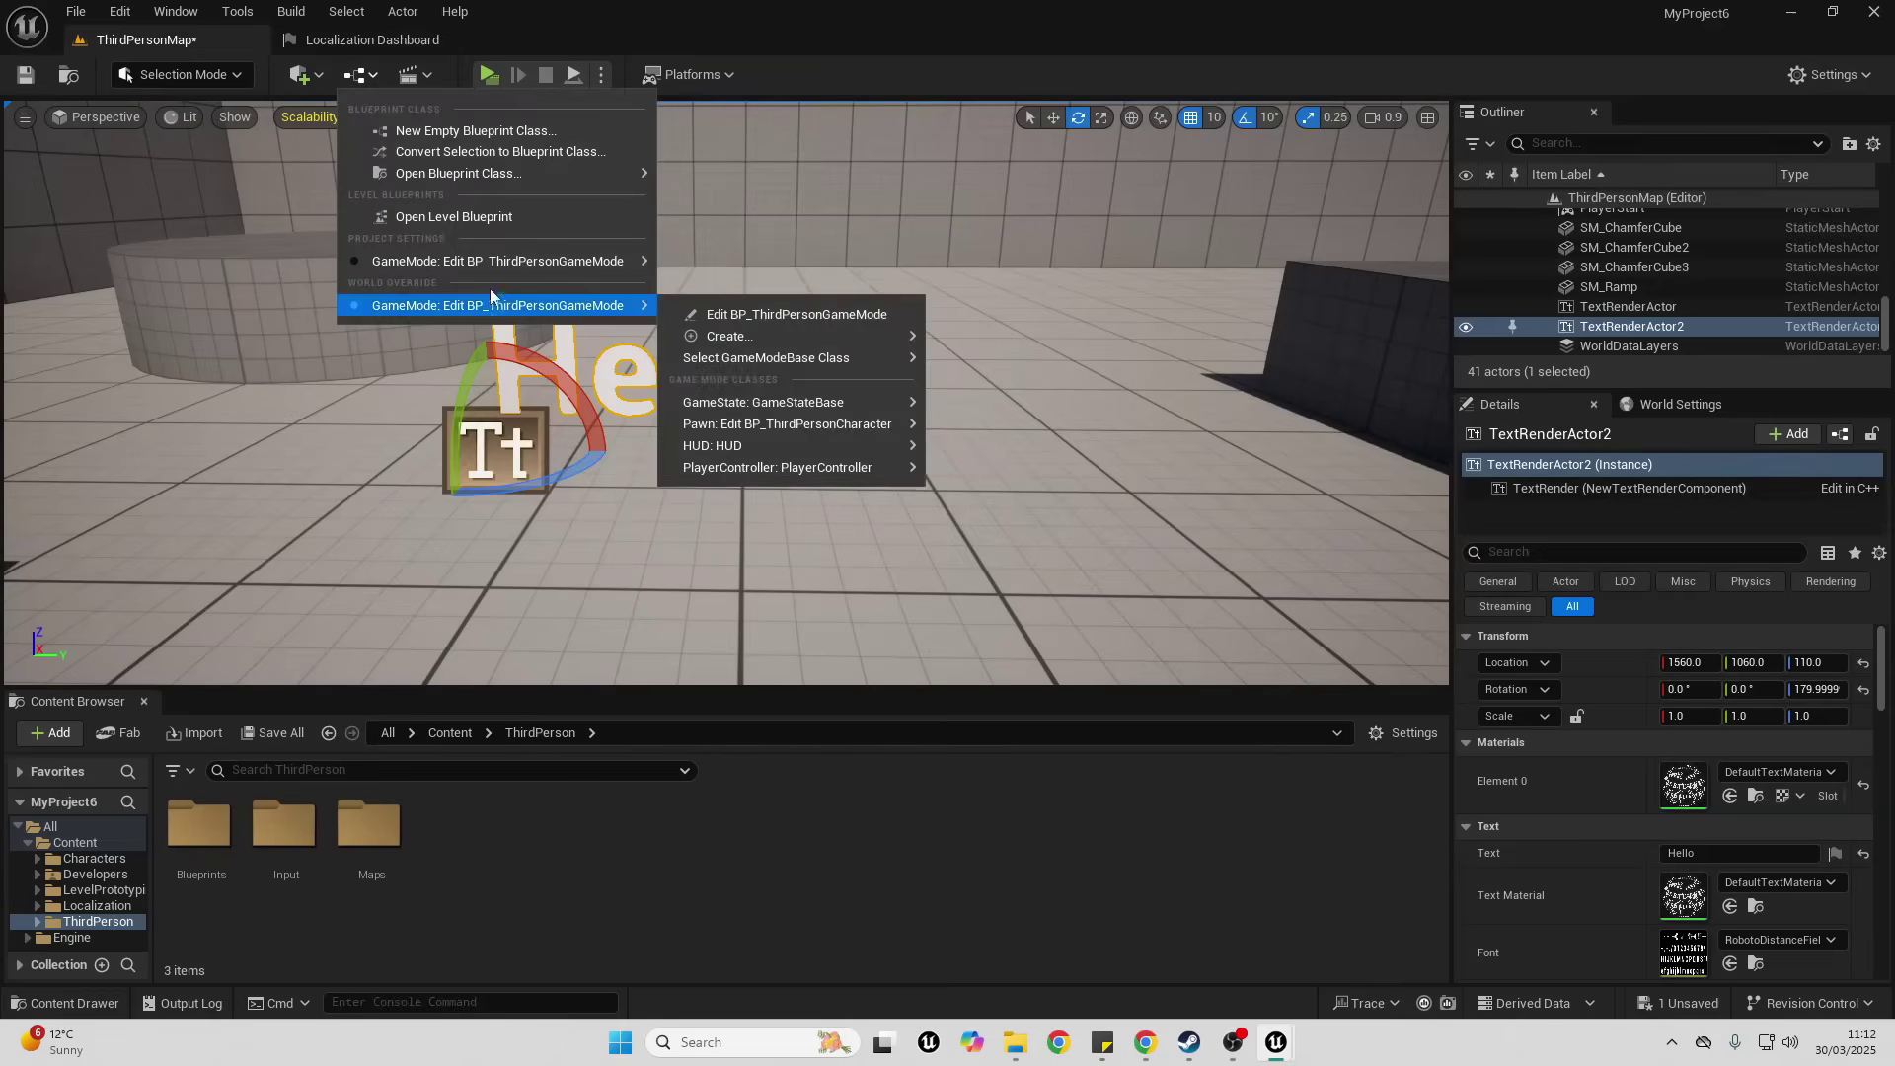
pyautogui.click(470, 221)
pyautogui.click(1039, 501)
pyautogui.write('es')
pyautogui.press('Return')
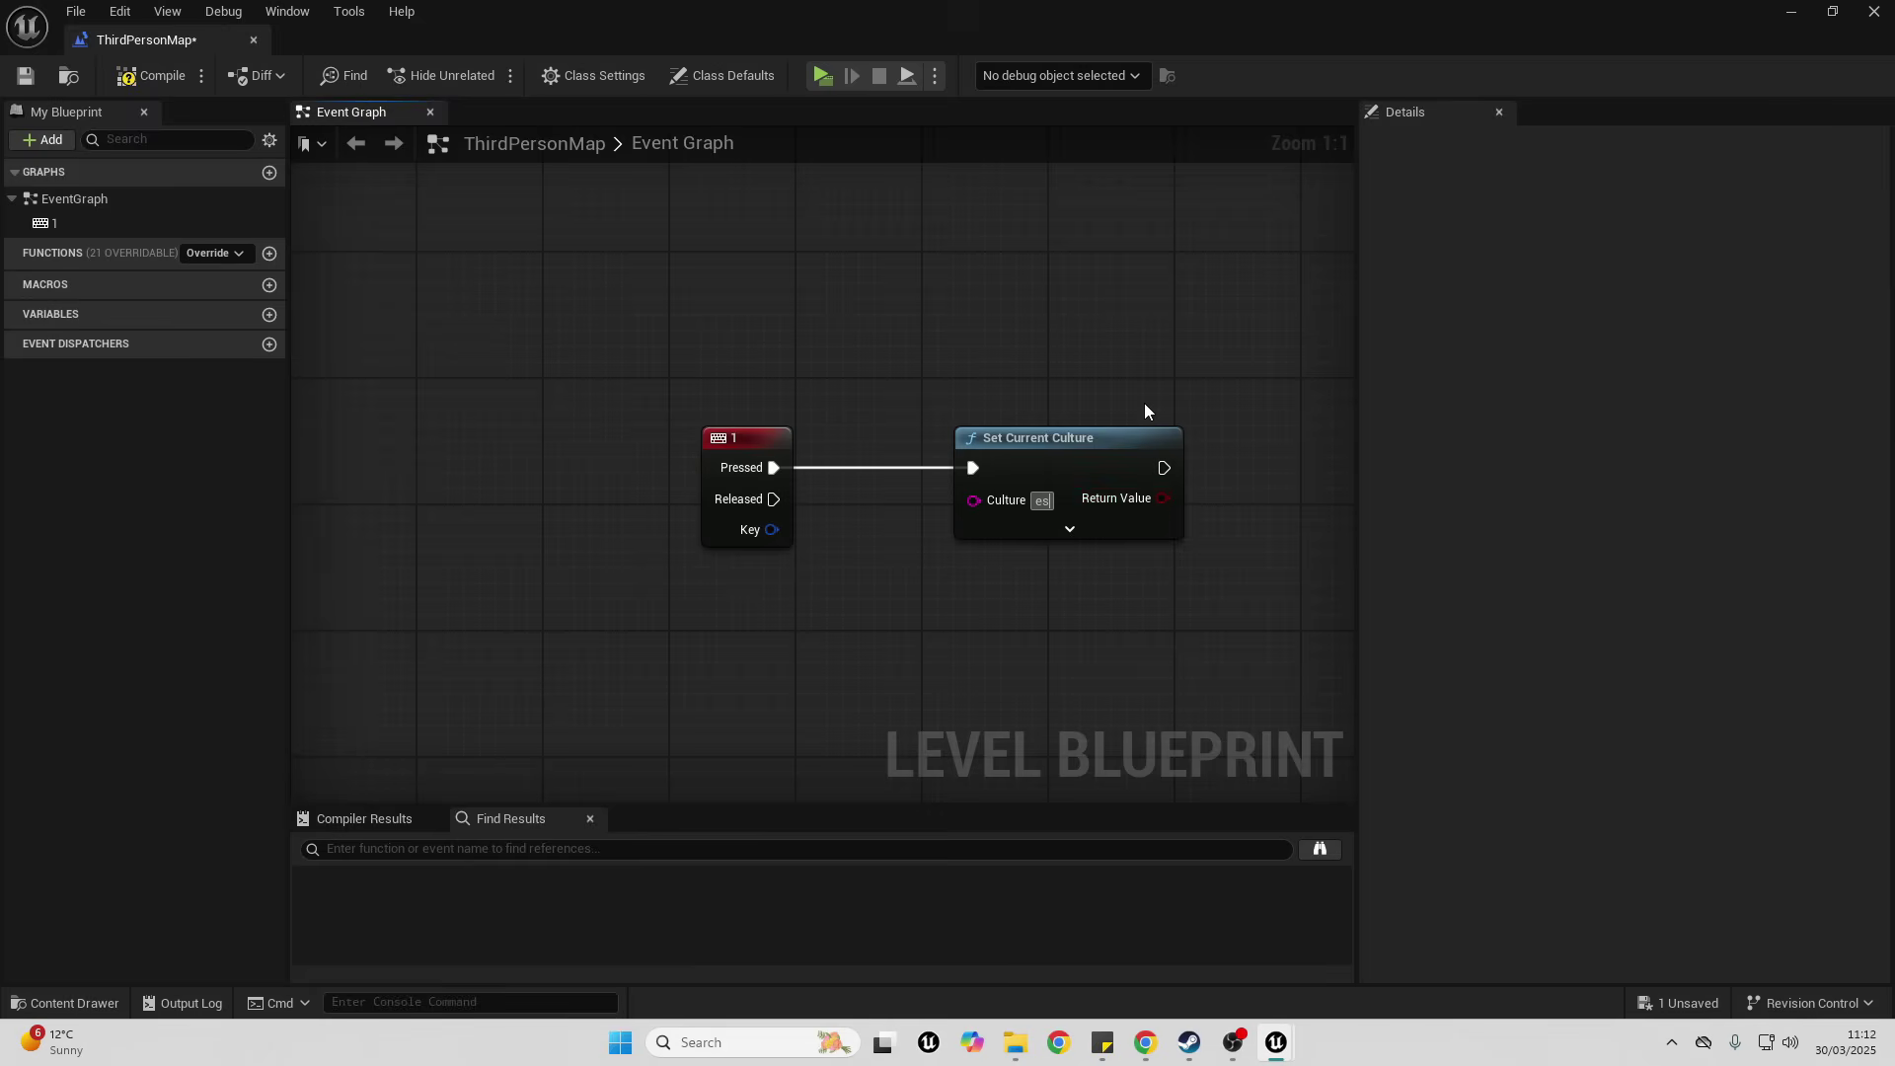
# - Add a 2 key event below the first one and connect its Pressed output to a copy of the Set Current Culture node
pyautogui.rightClick(776, 643)
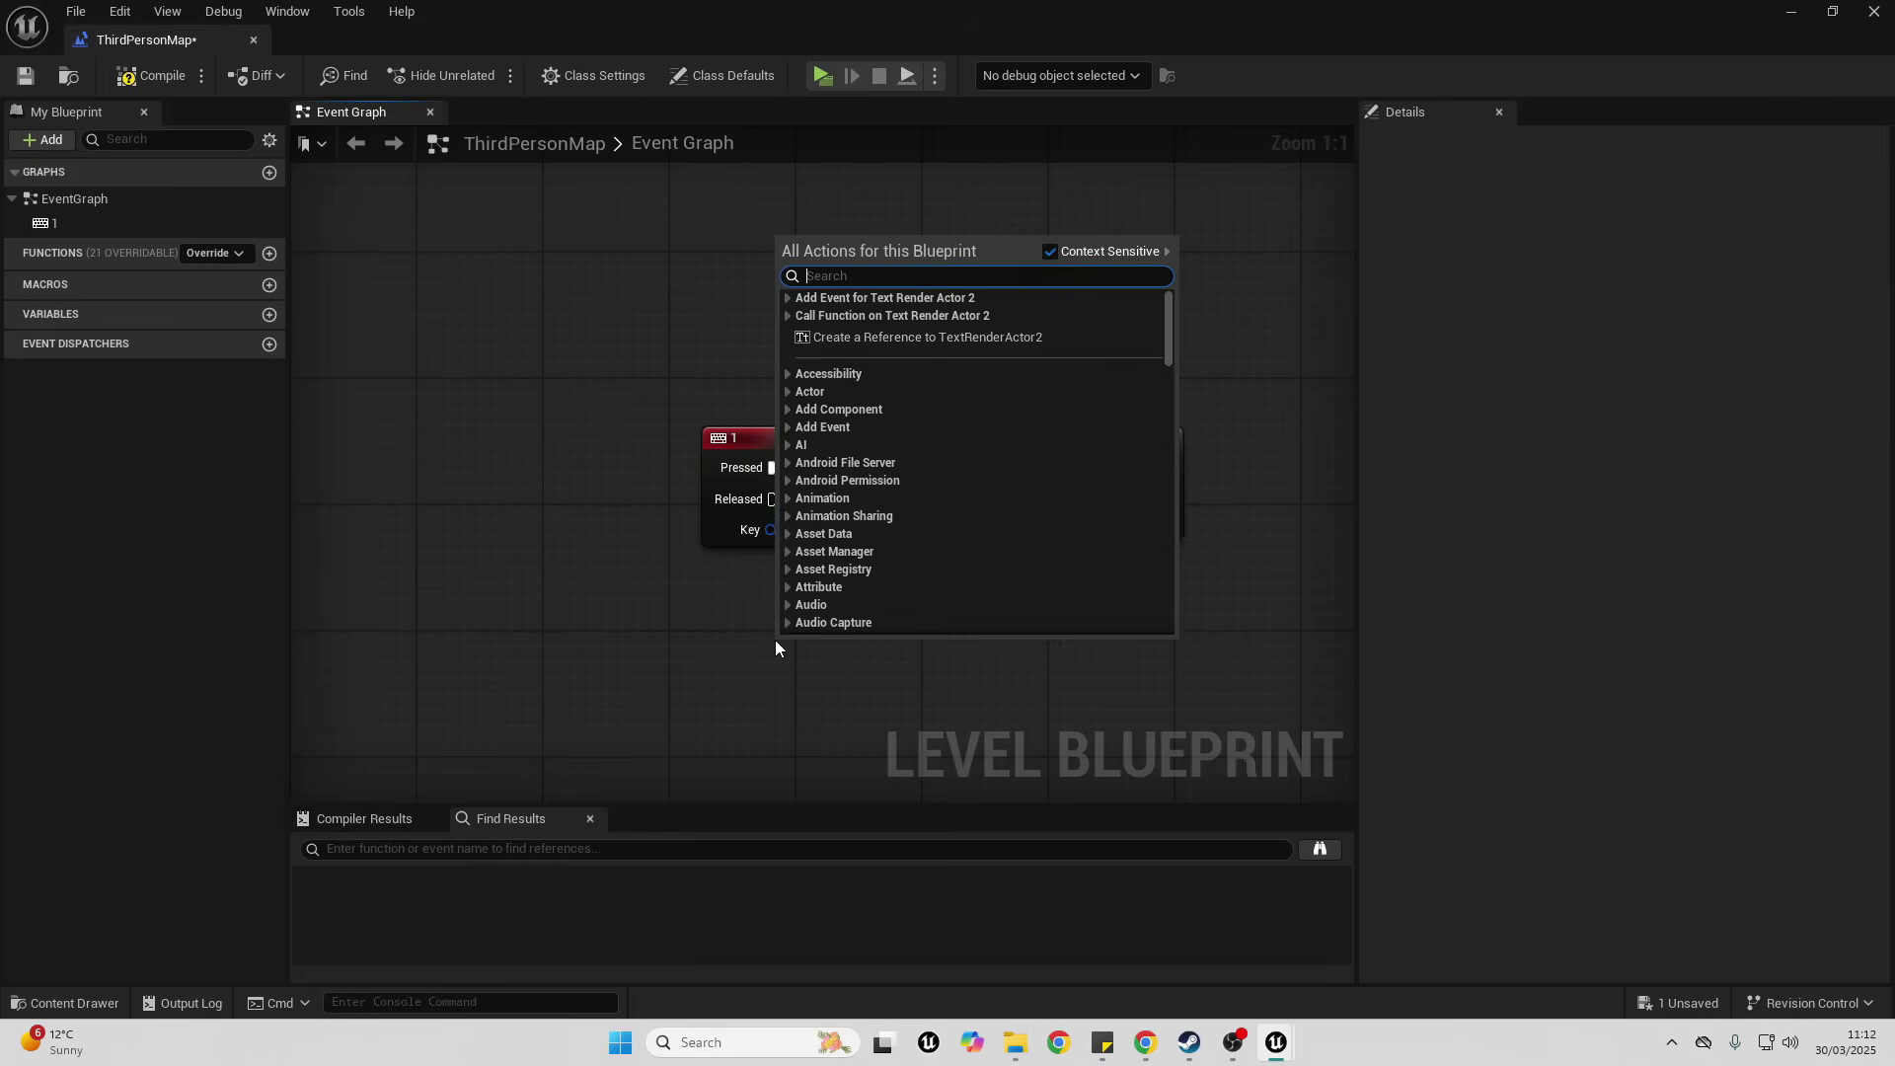
pyautogui.write('2 key')
pyautogui.scroll(-3, 957, 454)
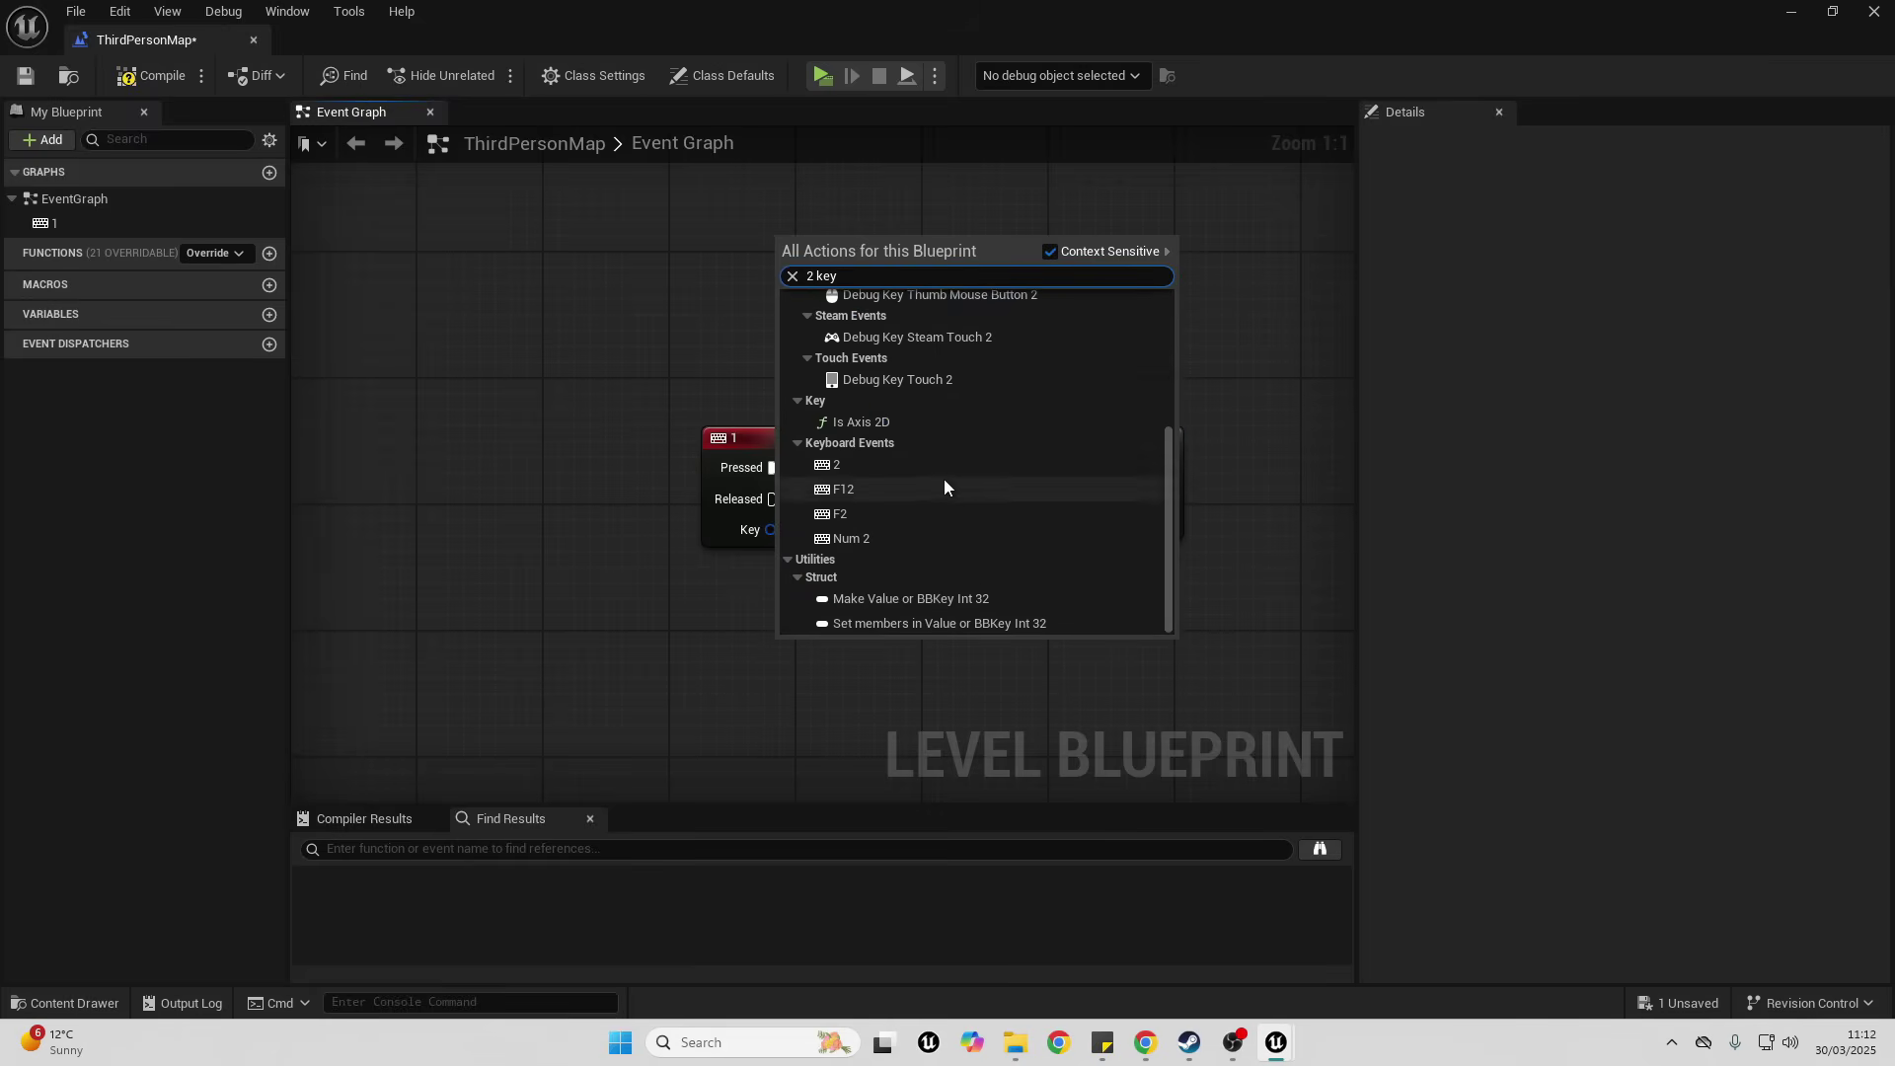
pyautogui.click(836, 464)
pyautogui.moveTo(805, 642); pyautogui.dragTo(957, 704)
pyautogui.click(1053, 453)
pyautogui.hotkey('ctrl', 'c')
pyautogui.hotkey('ctrl', 'v')
# - Set the culture of the Set Current Culture node on the 2 key event to "en"
pyautogui.click(1027, 738)
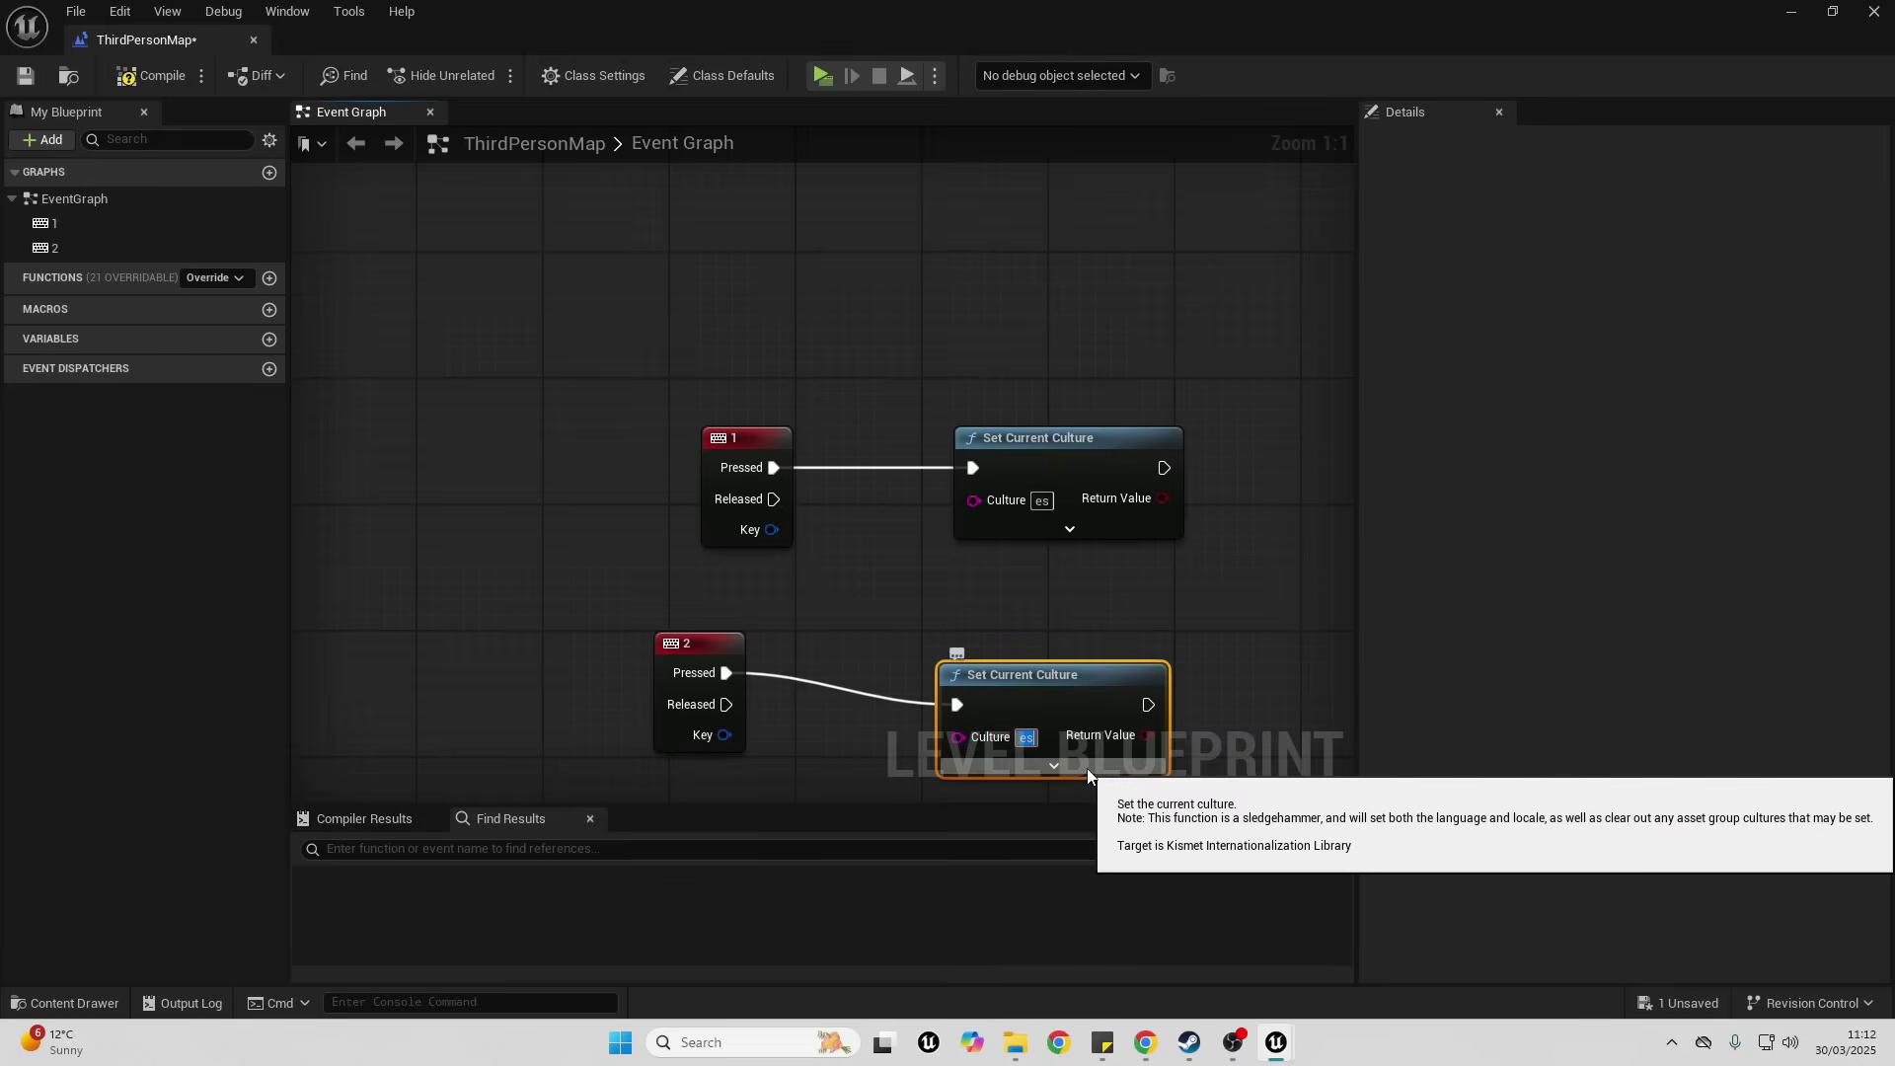
pyautogui.write('en')
pyautogui.press('Return')
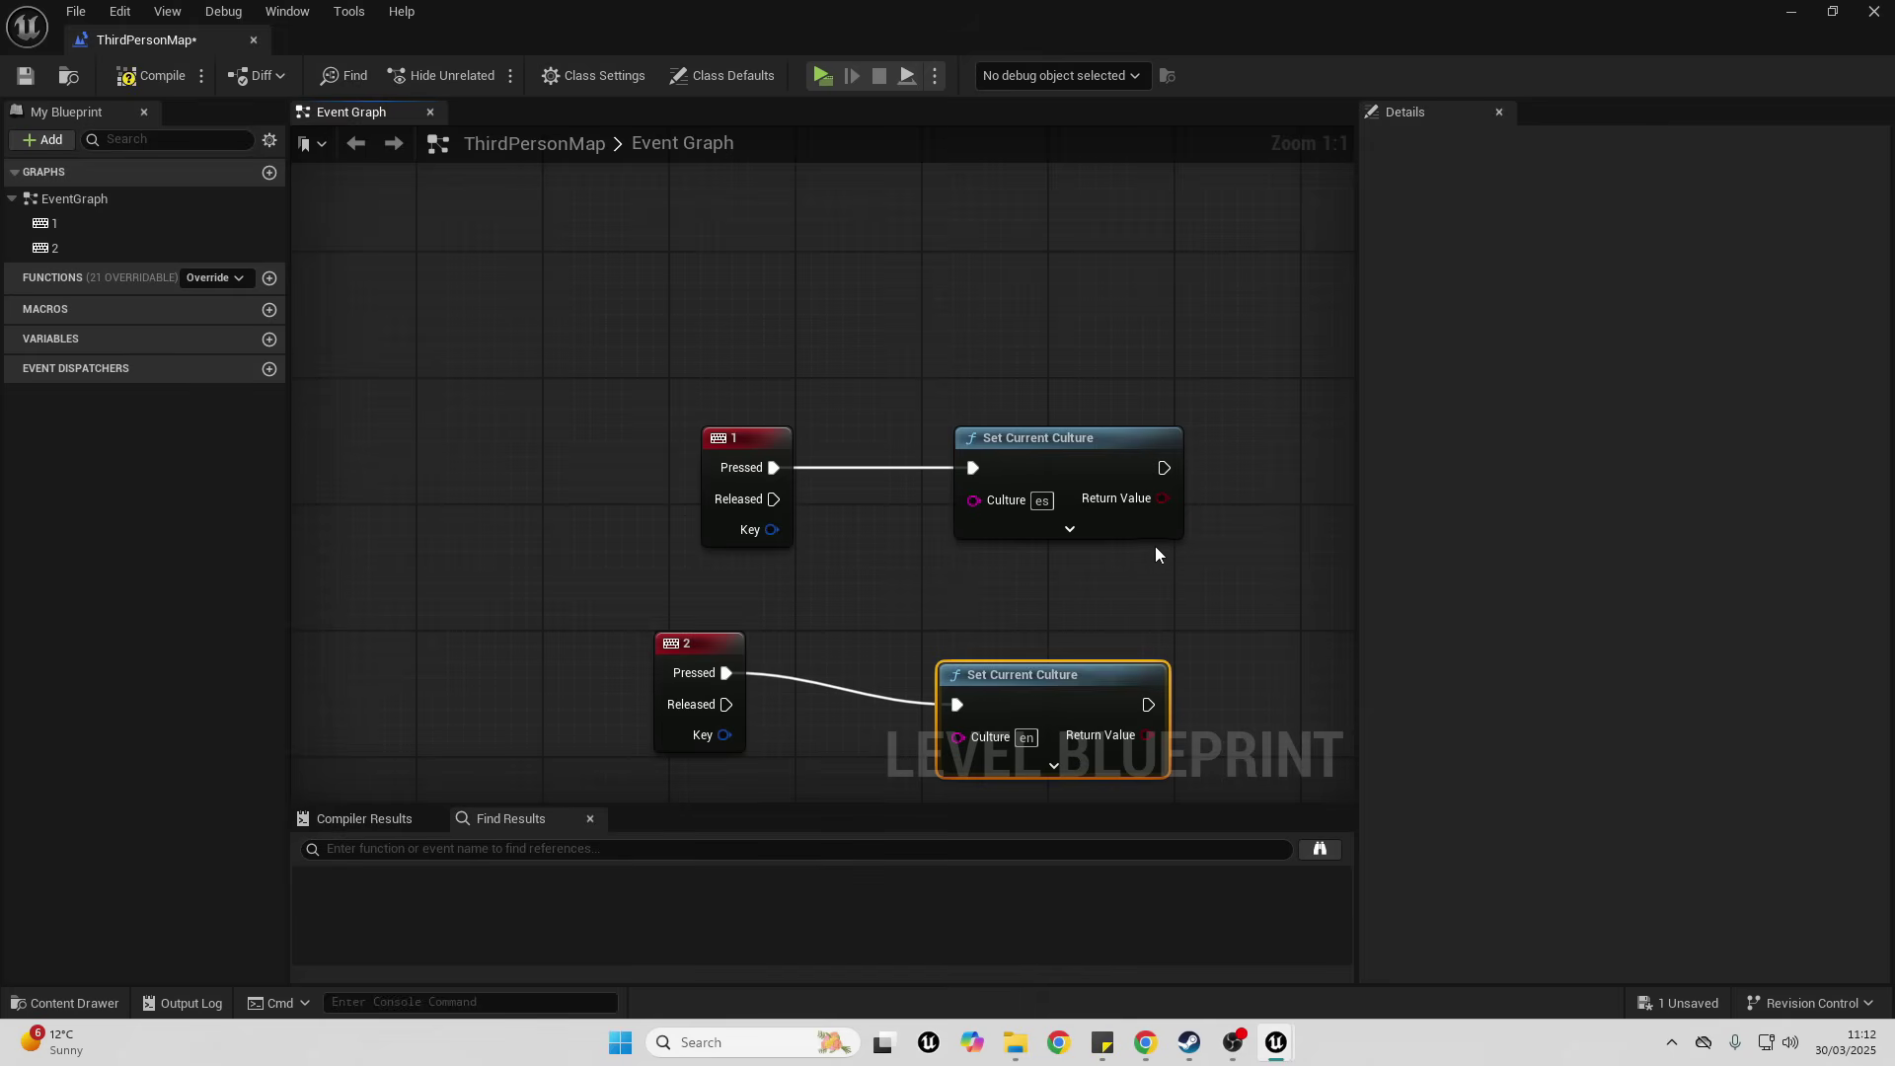
# - Enable Save to Config on both Set Current Culture nodes
pyautogui.click(1071, 529)
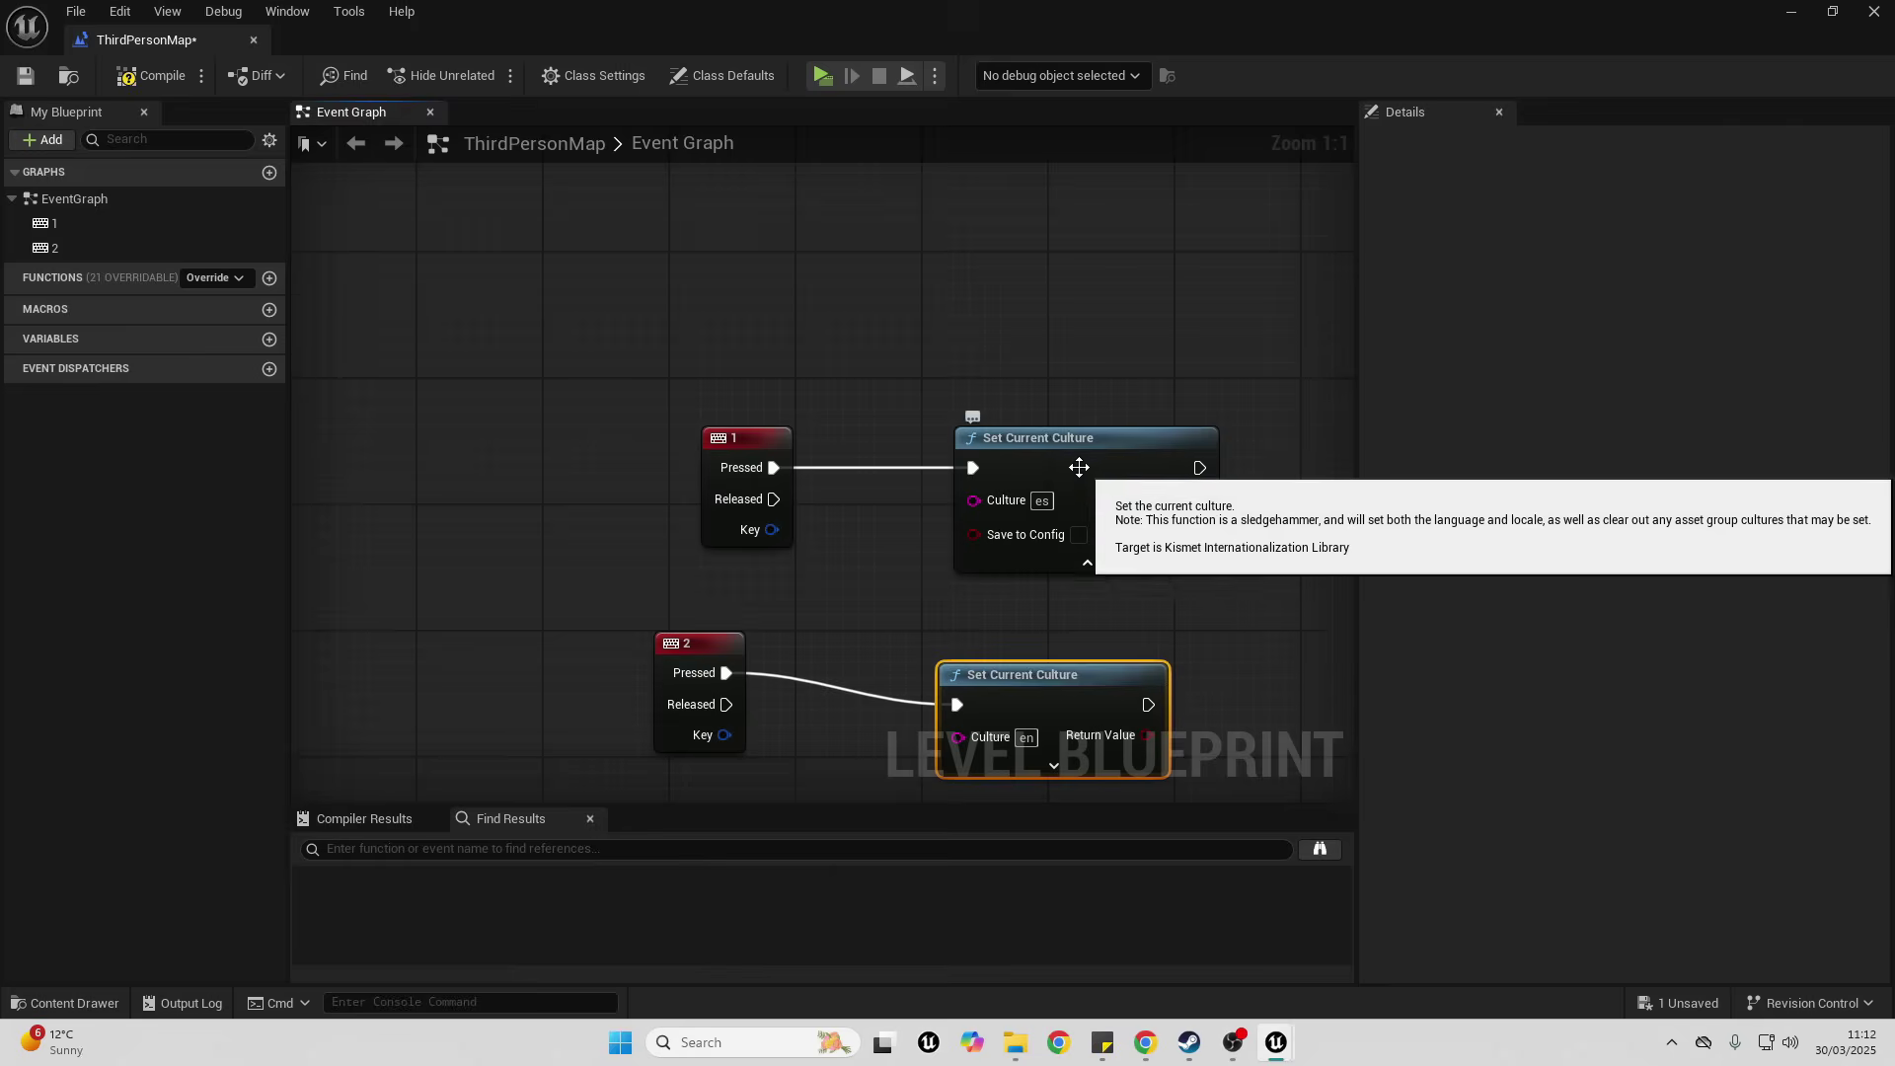
pyautogui.click(1079, 535)
pyautogui.press('Home')
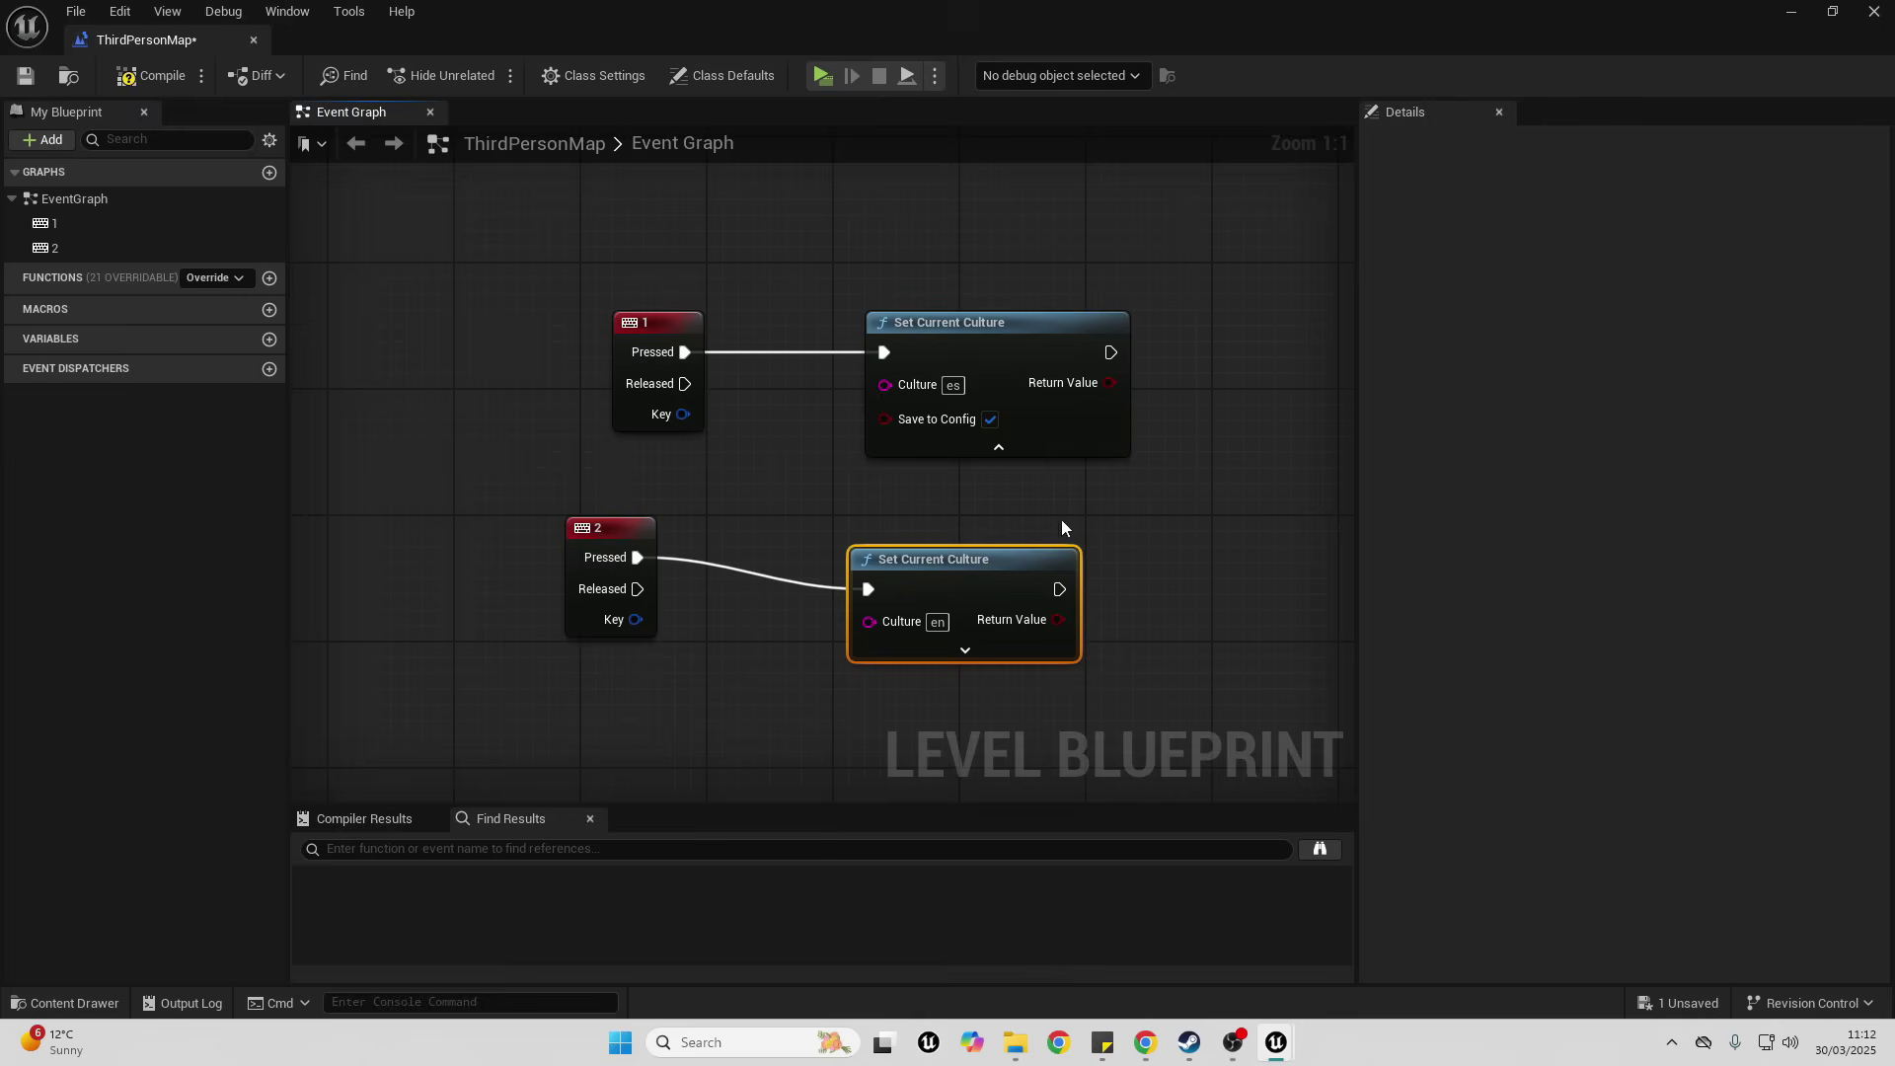
pyautogui.click(965, 650)
pyautogui.click(974, 656)
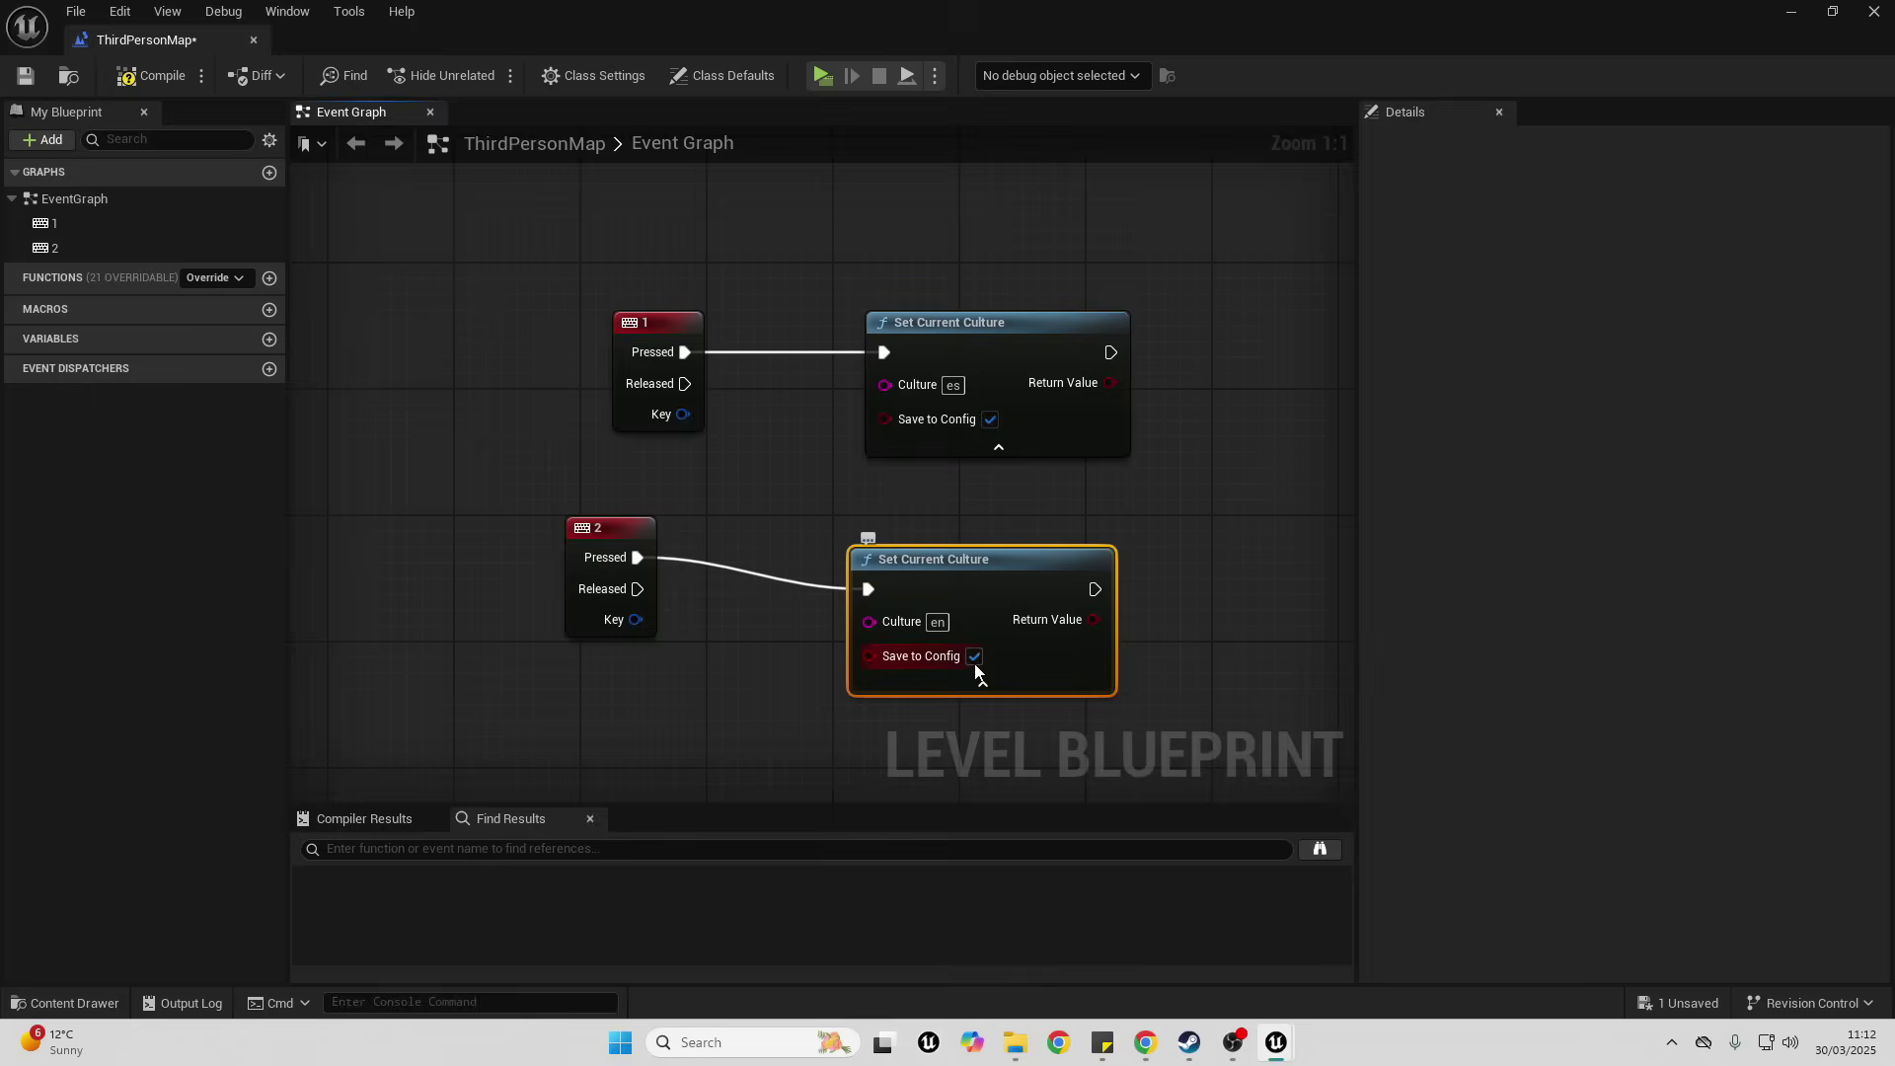
# - Compile the level blueprint and launch the level as a Standalone Game, saving the pending map changes
pyautogui.click(153, 75)
pyautogui.click(934, 76)
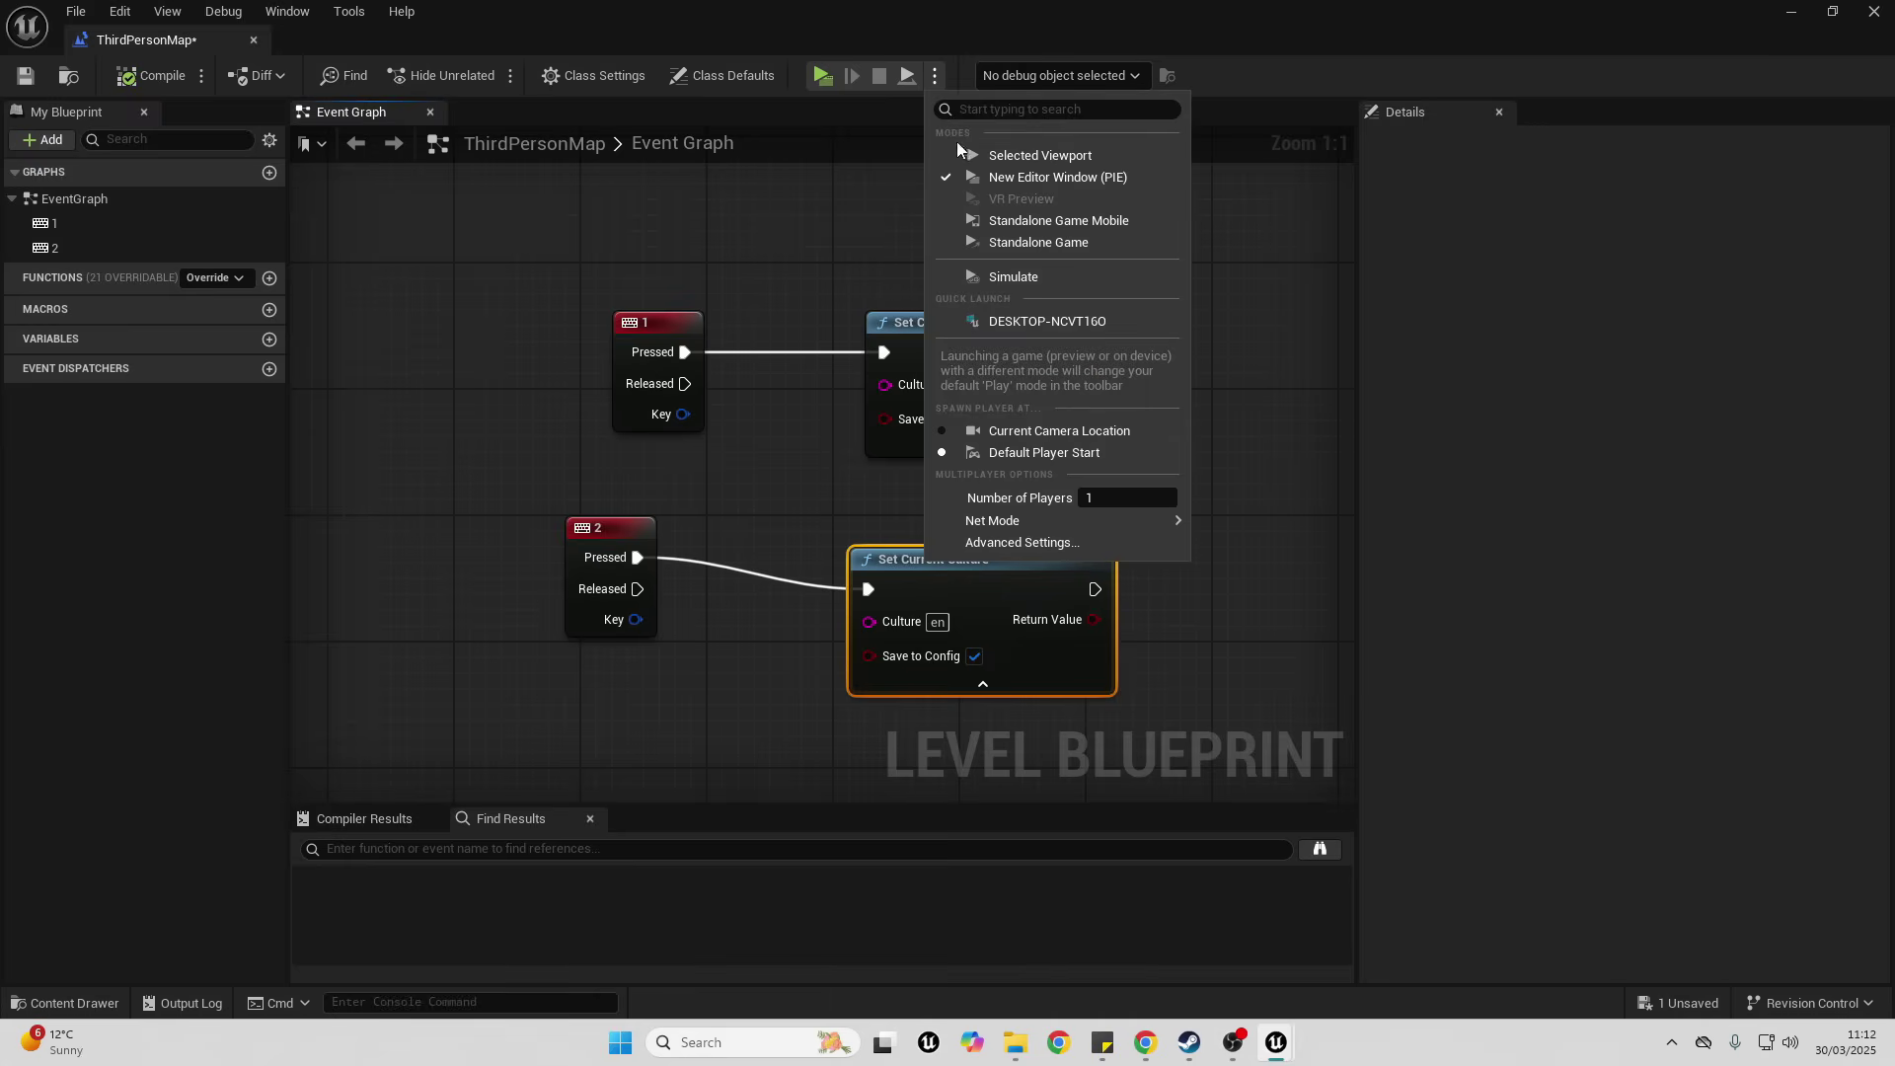
pyautogui.click(1021, 245)
pyautogui.click(1097, 744)
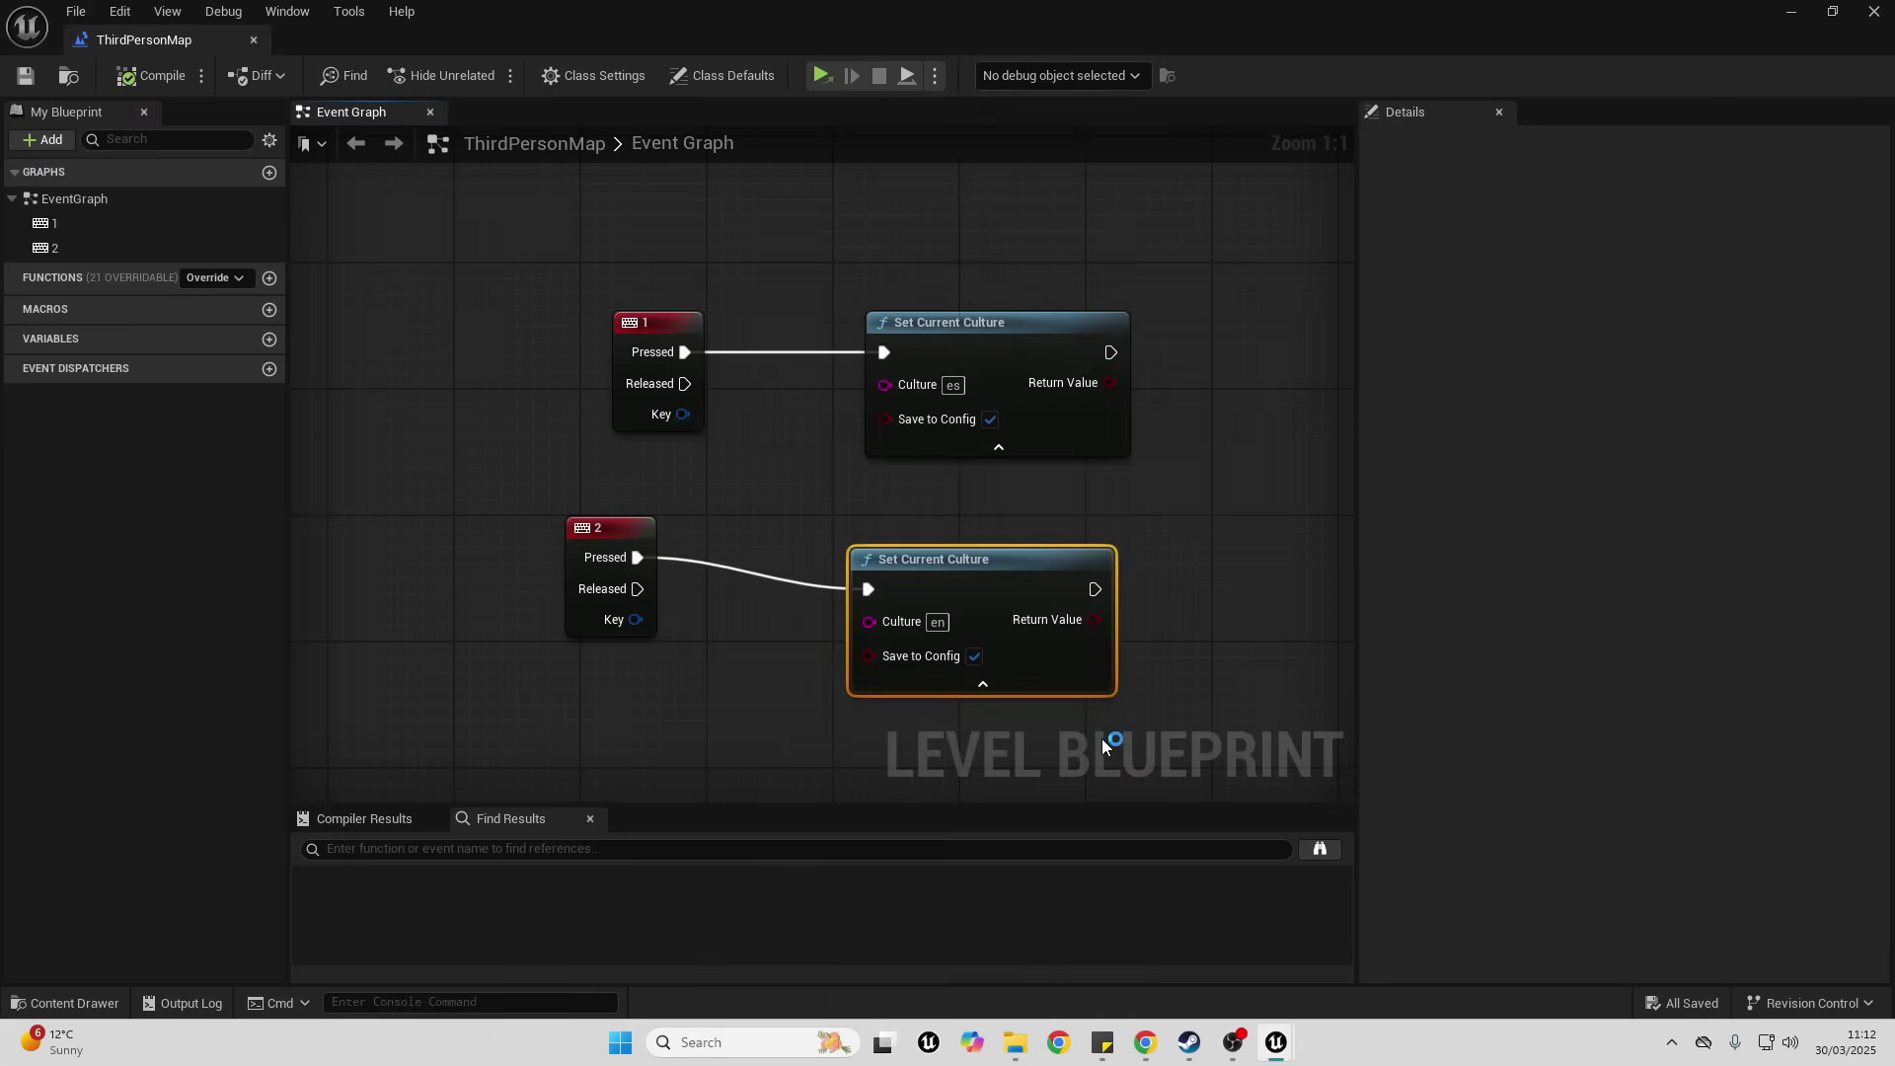
# - Move the character towards the "Hello" text in the running game and turn it around in front of the text
pyautogui.press('w')
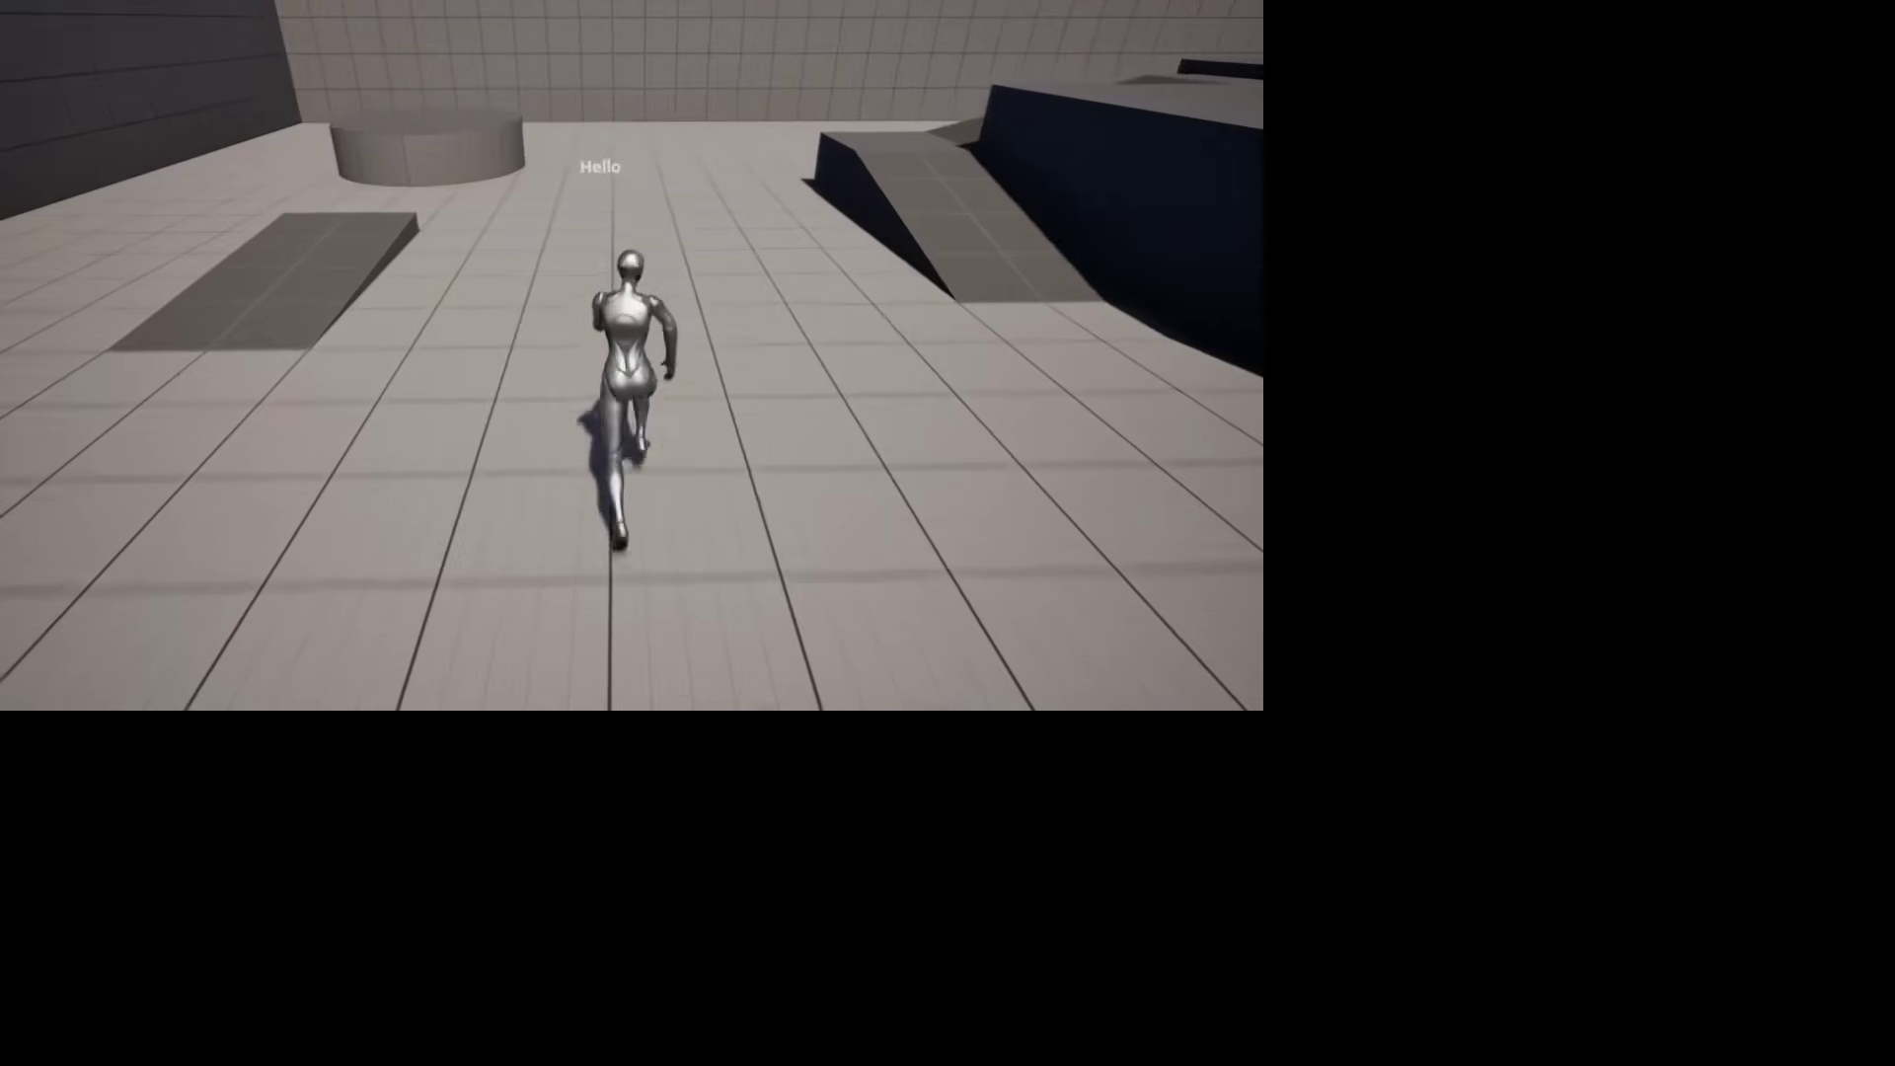
pyautogui.press('w')
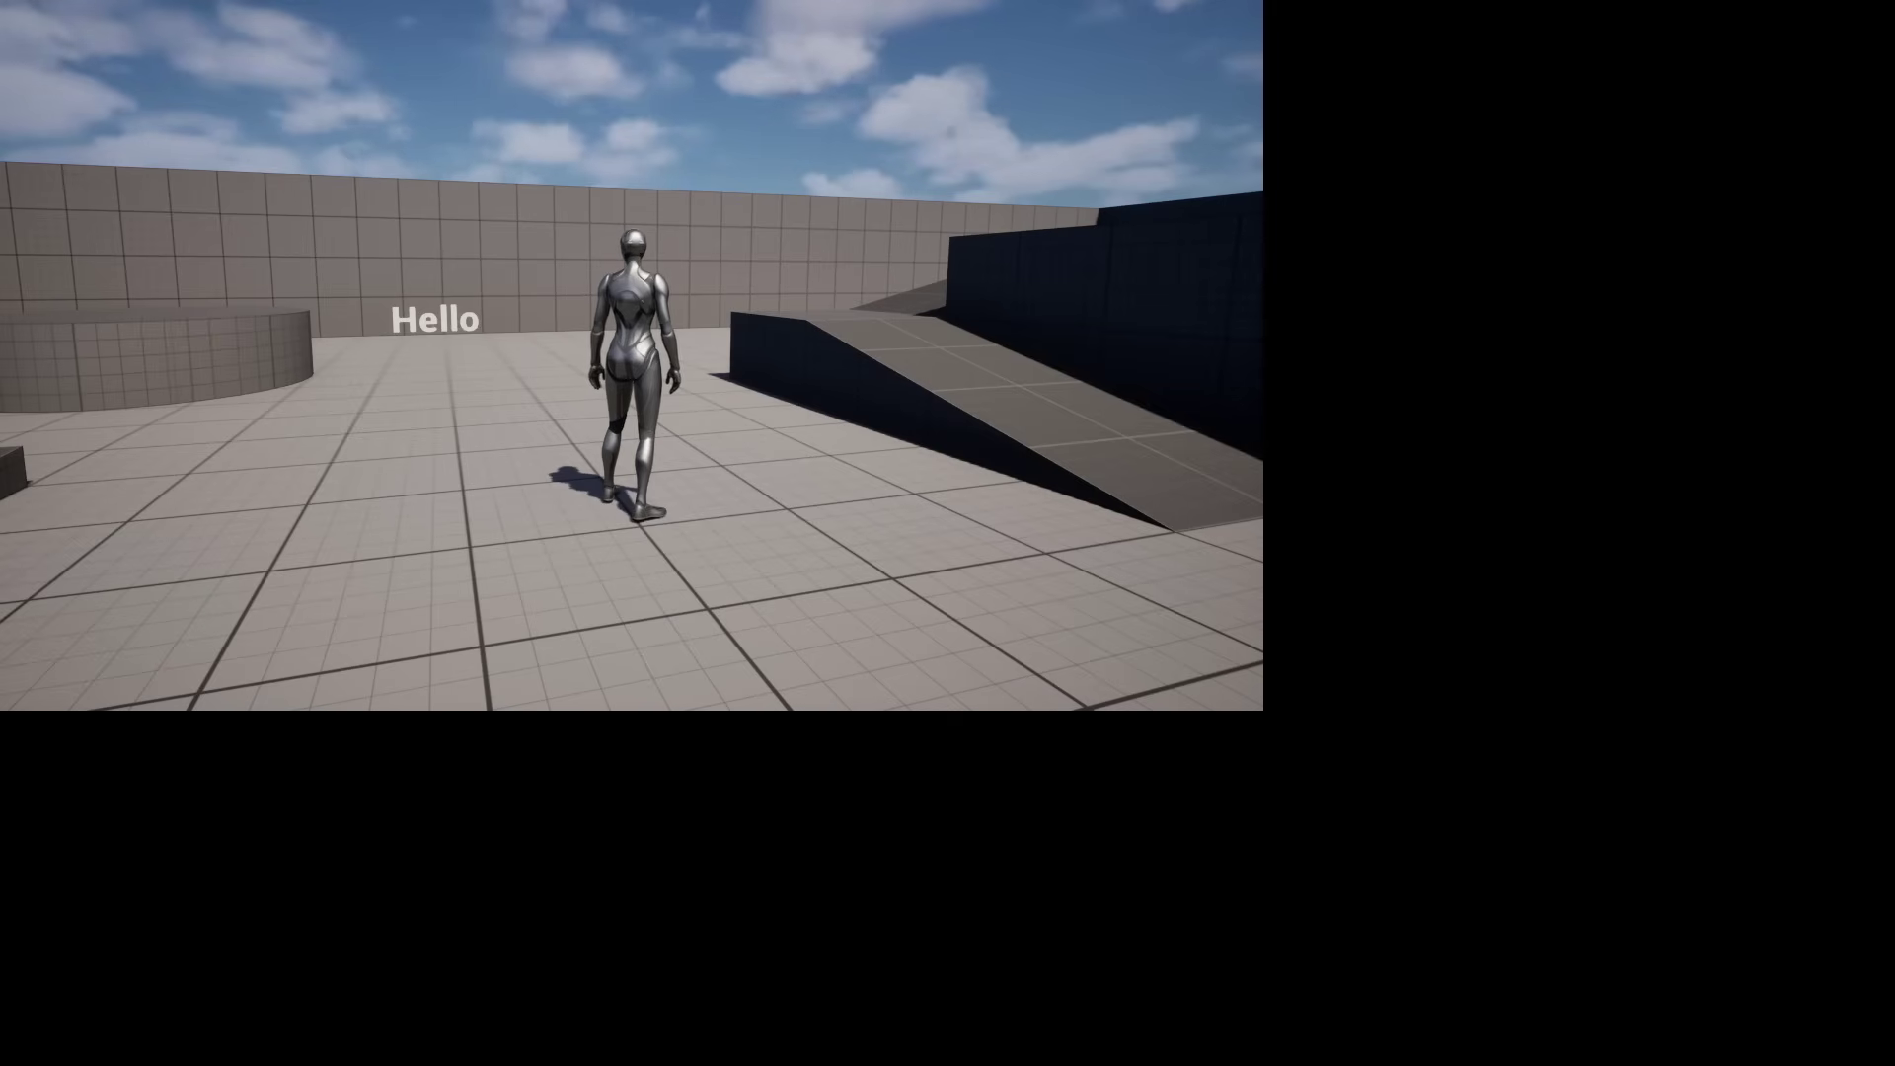
pyautogui.press('s')
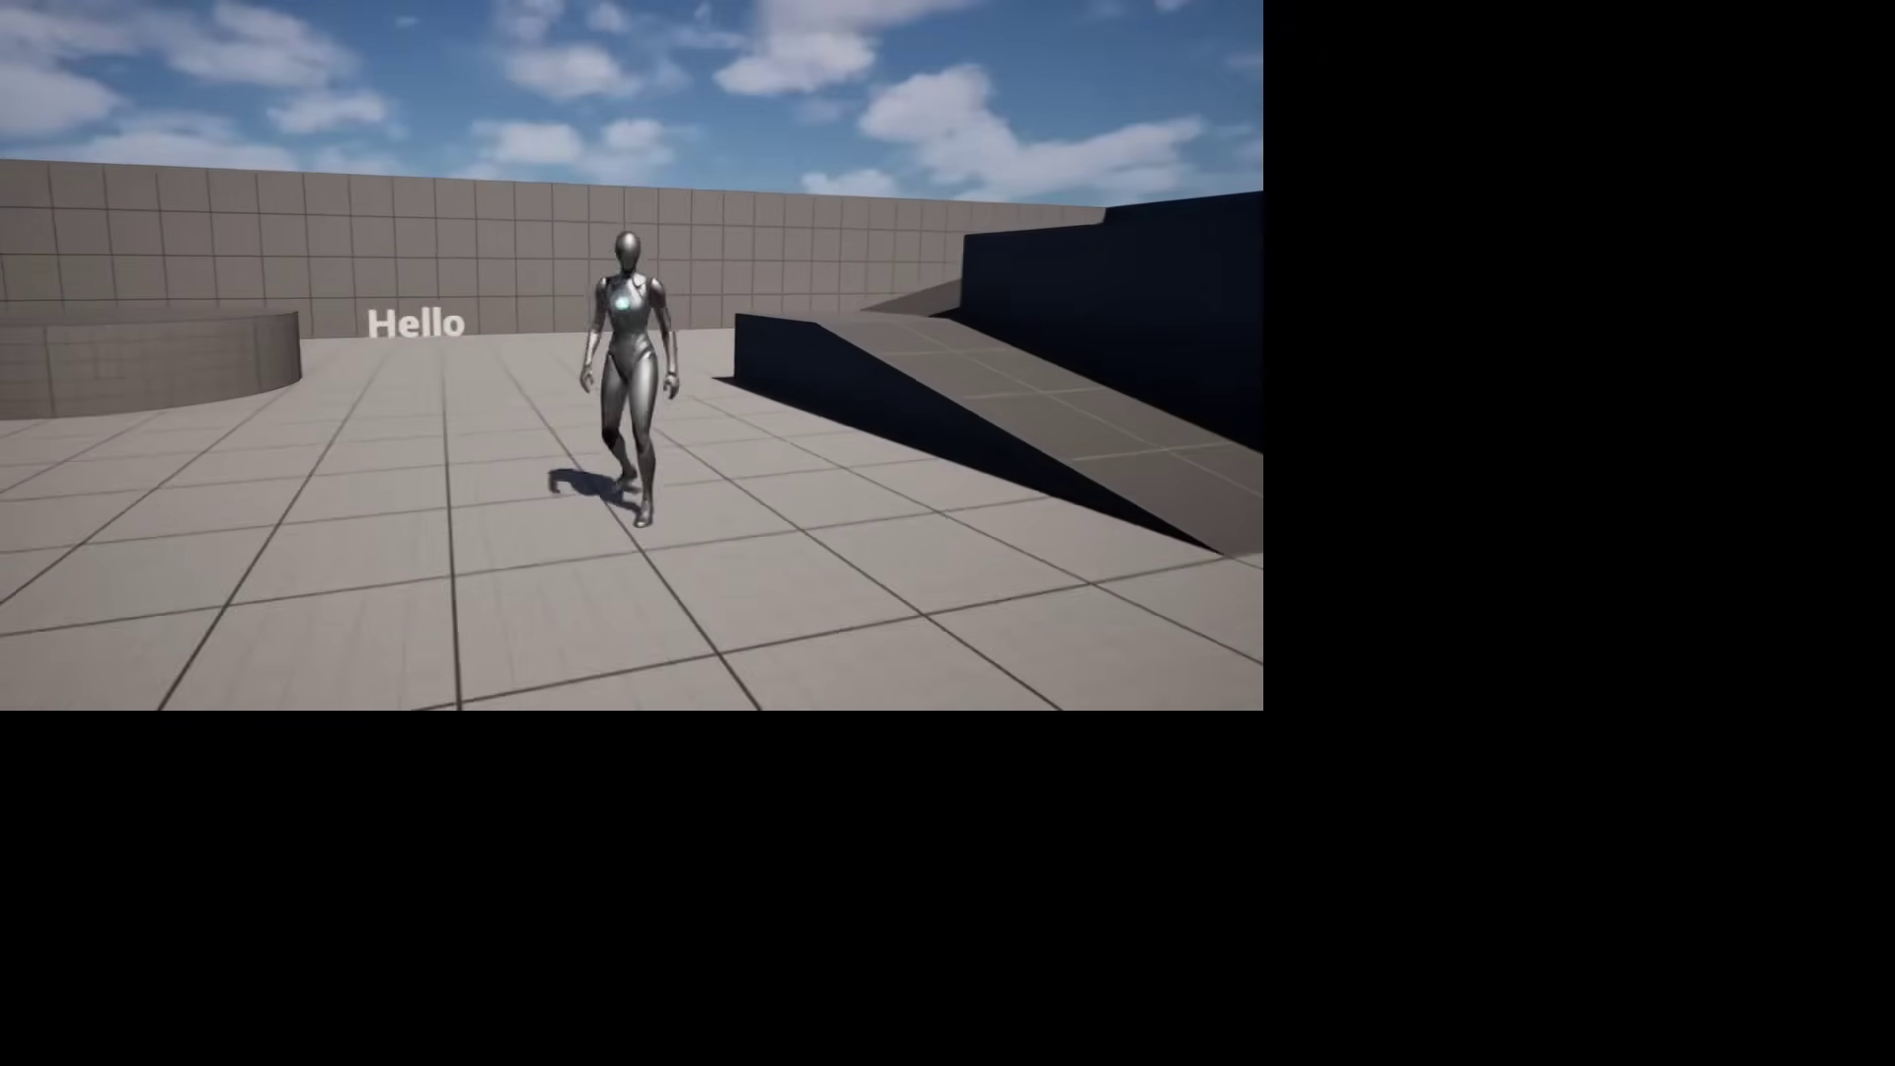